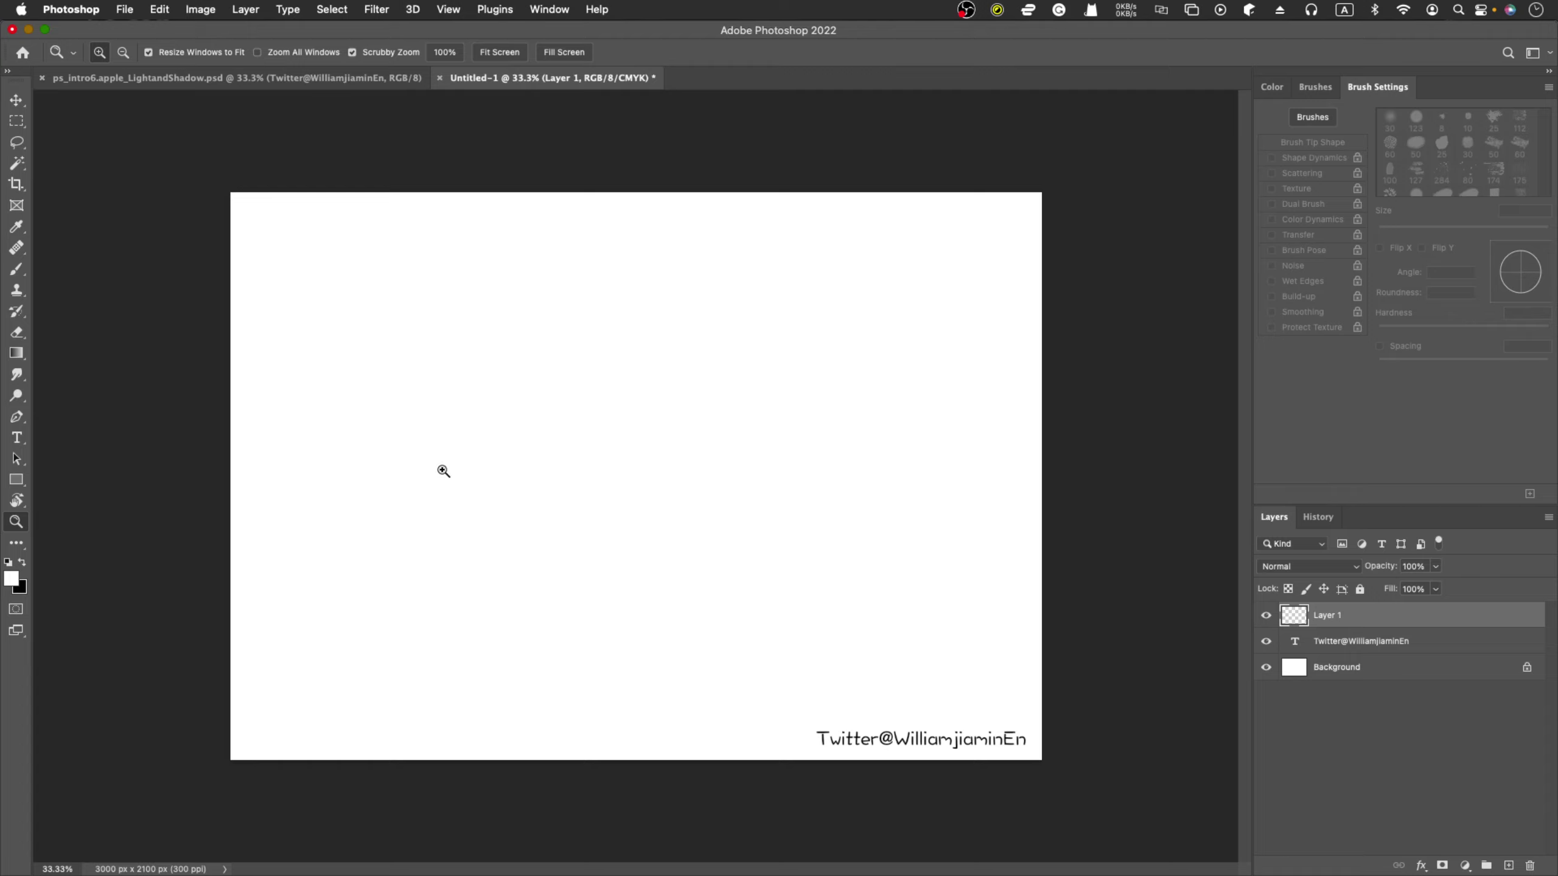
Step: Set the foreground colour to black and brush a curved stroke across the upper-left part of the canvas
left_click(1272, 87)
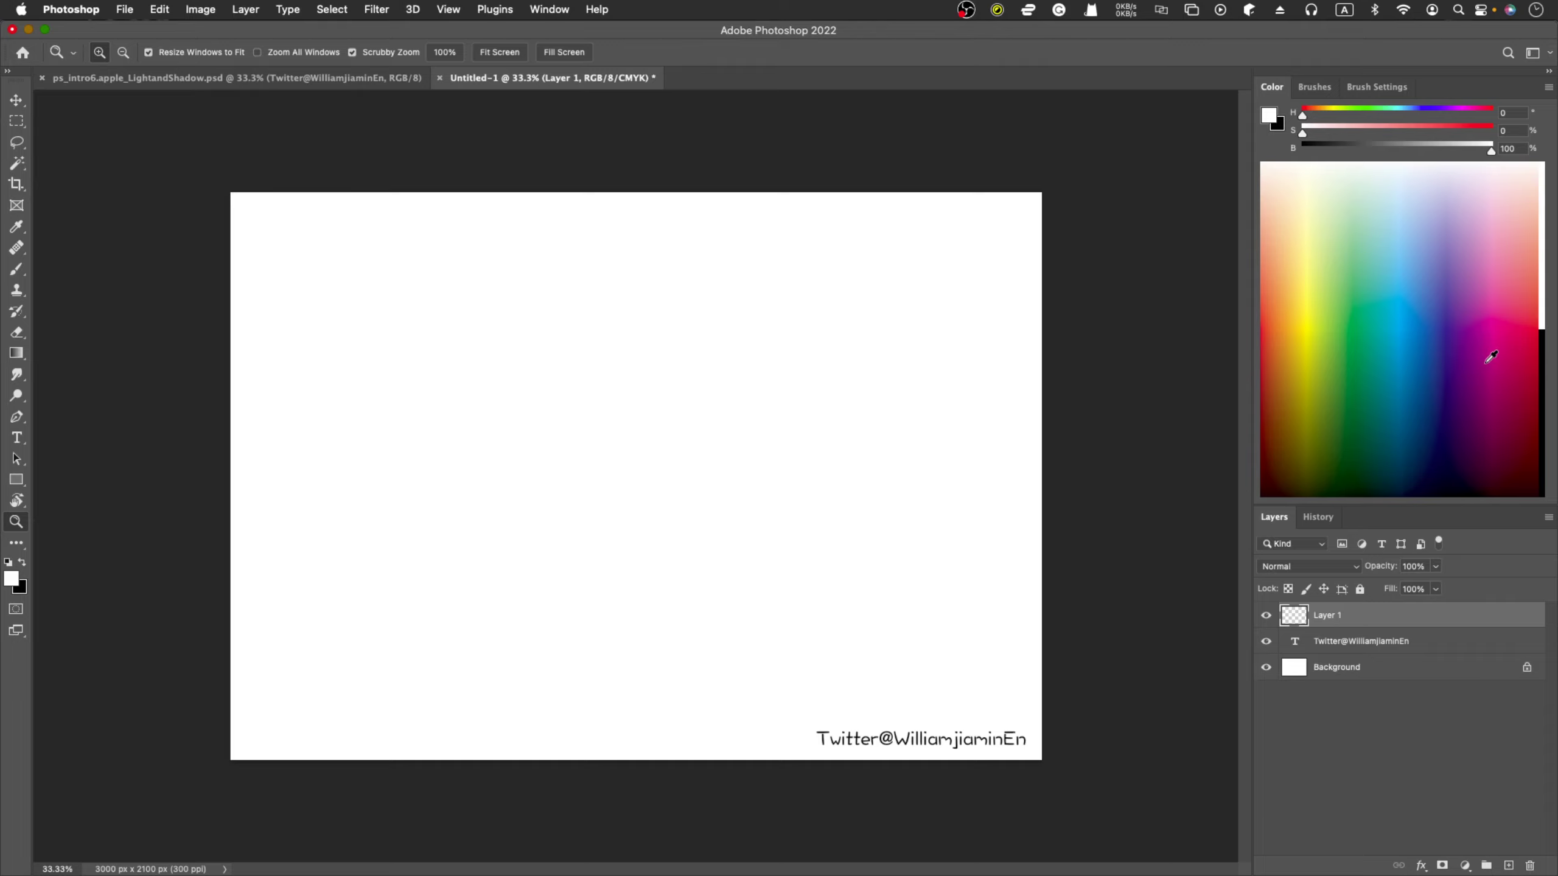
key("b")
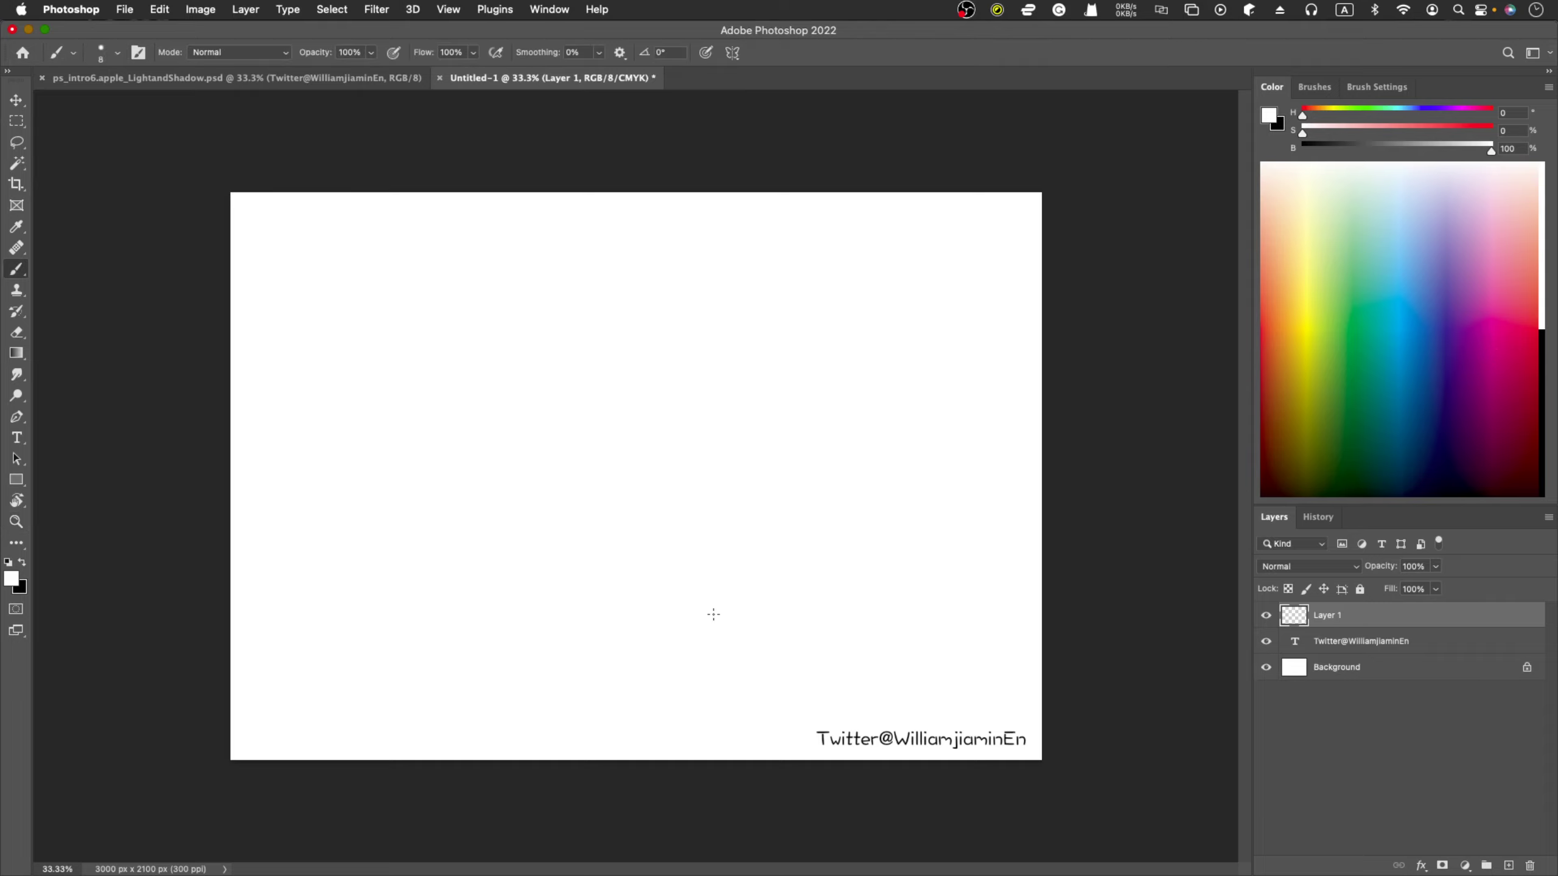
left_click_drag(1480, 439, 1246, 499)
mouse_move(362, 576)
left_mouse_down()
mouse_move(579, 320)
mouse_move(641, 283)
left_mouse_up()
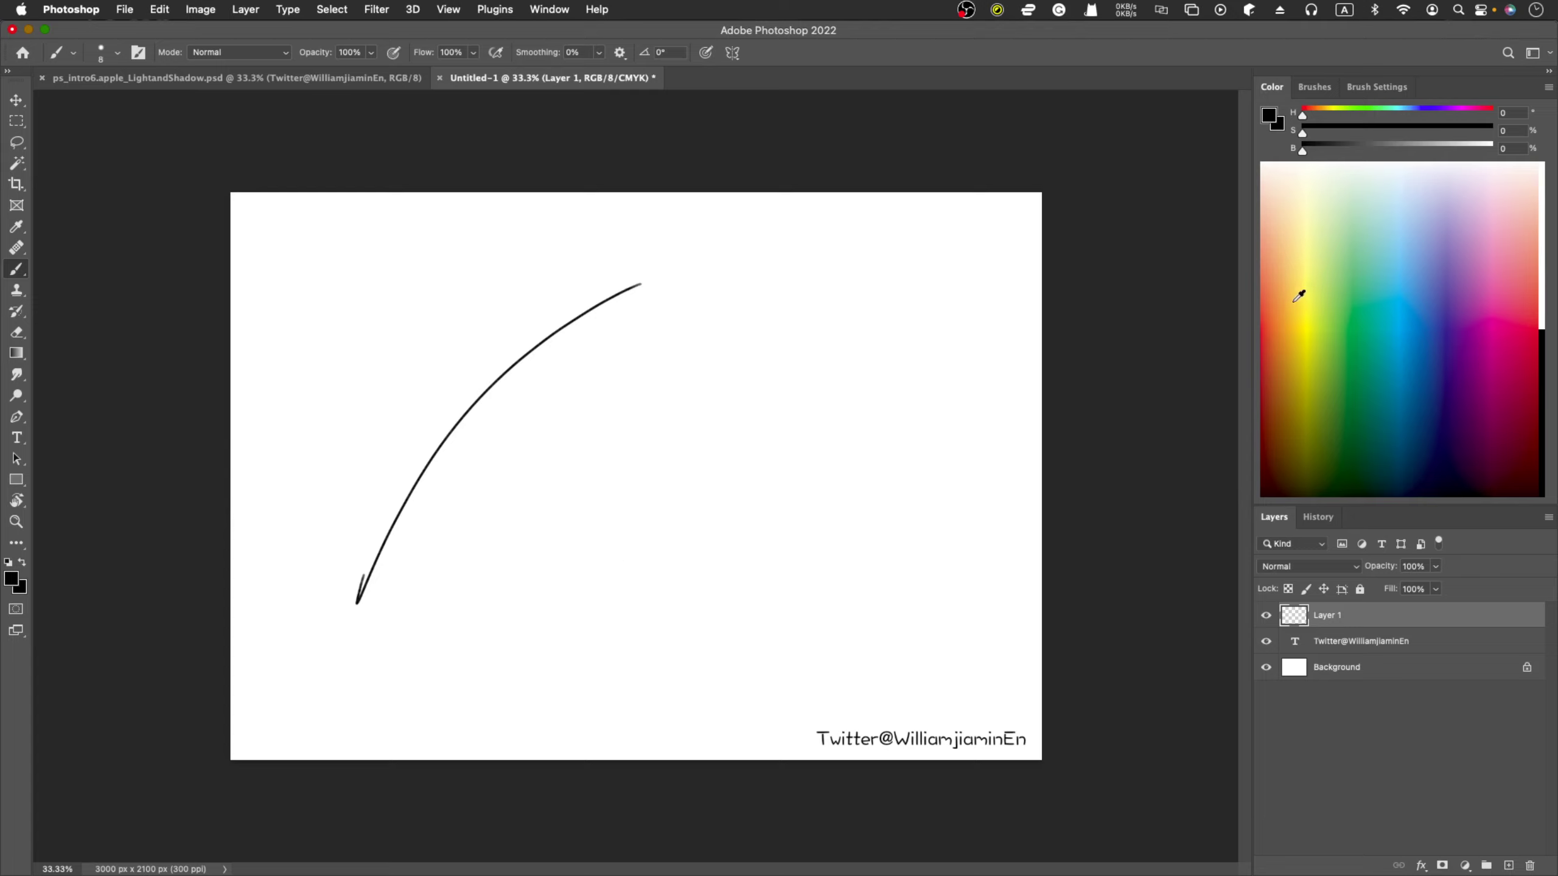
Step: Brush a second curve in crimson beside the black one, and undo both strokes
left_click(1523, 325)
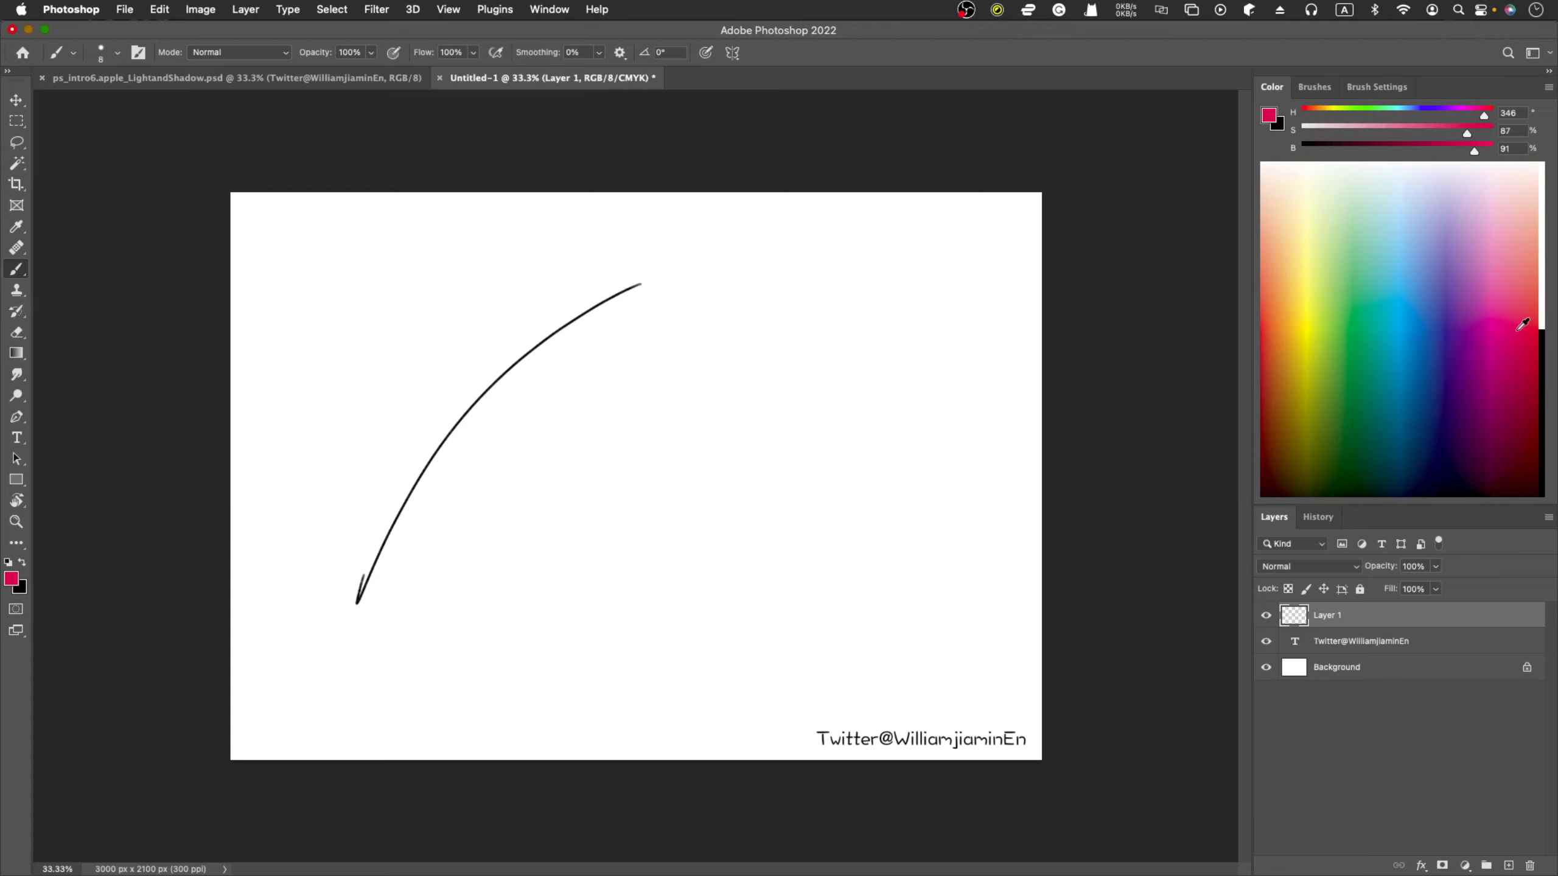
left_click_drag(420, 645, 783, 244)
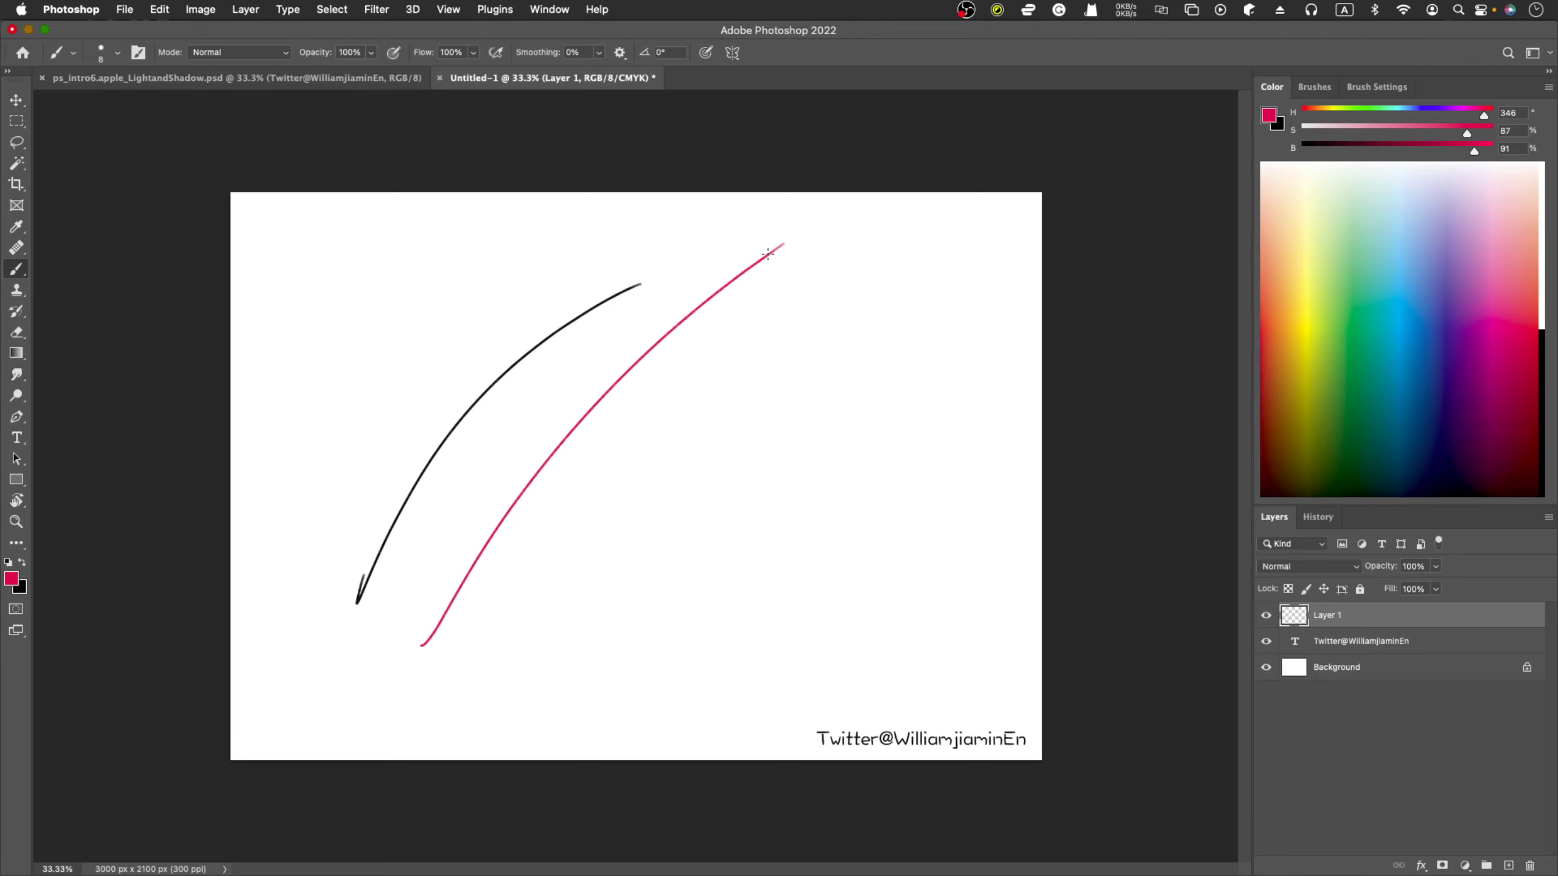
key("super+z")
key("super+z")
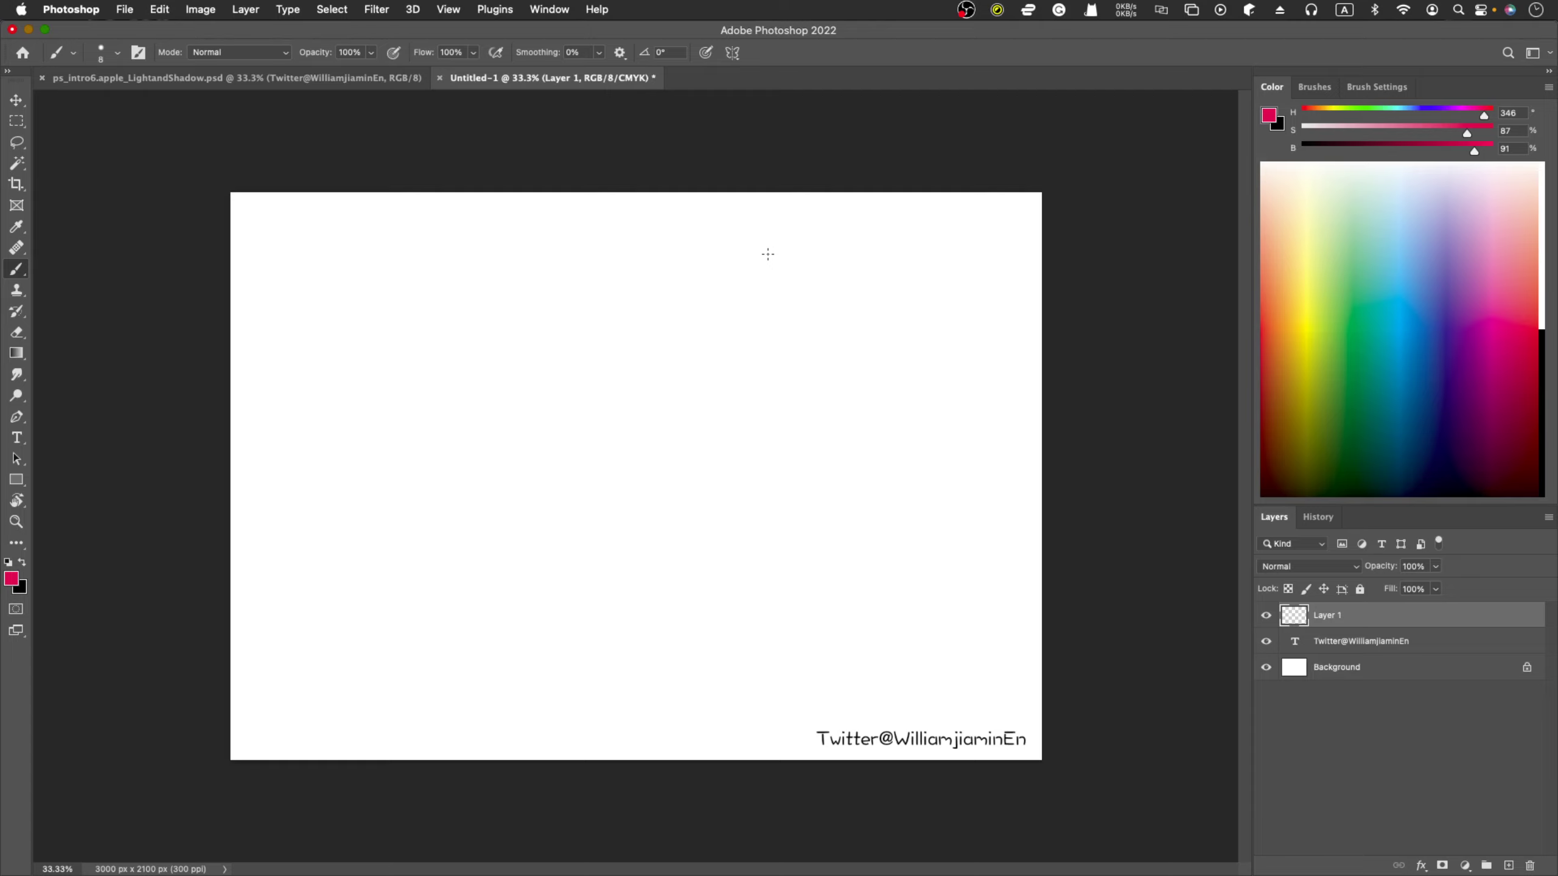
Step: Reset the colours to black foreground and white background, and dismiss the Color Picker without changing the colour
key("d")
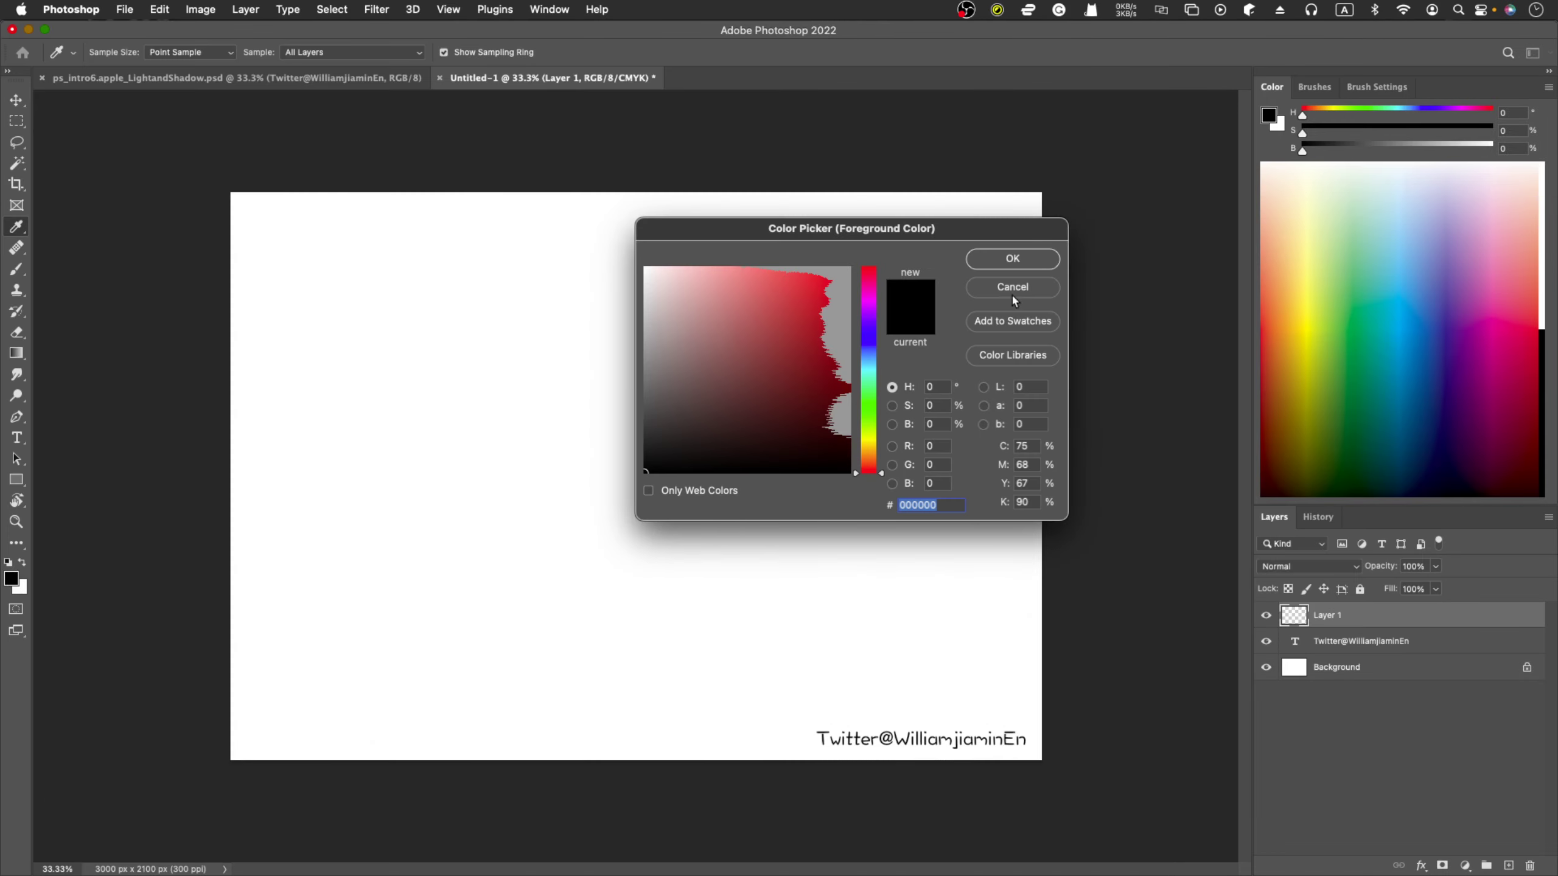
left_click(1004, 289)
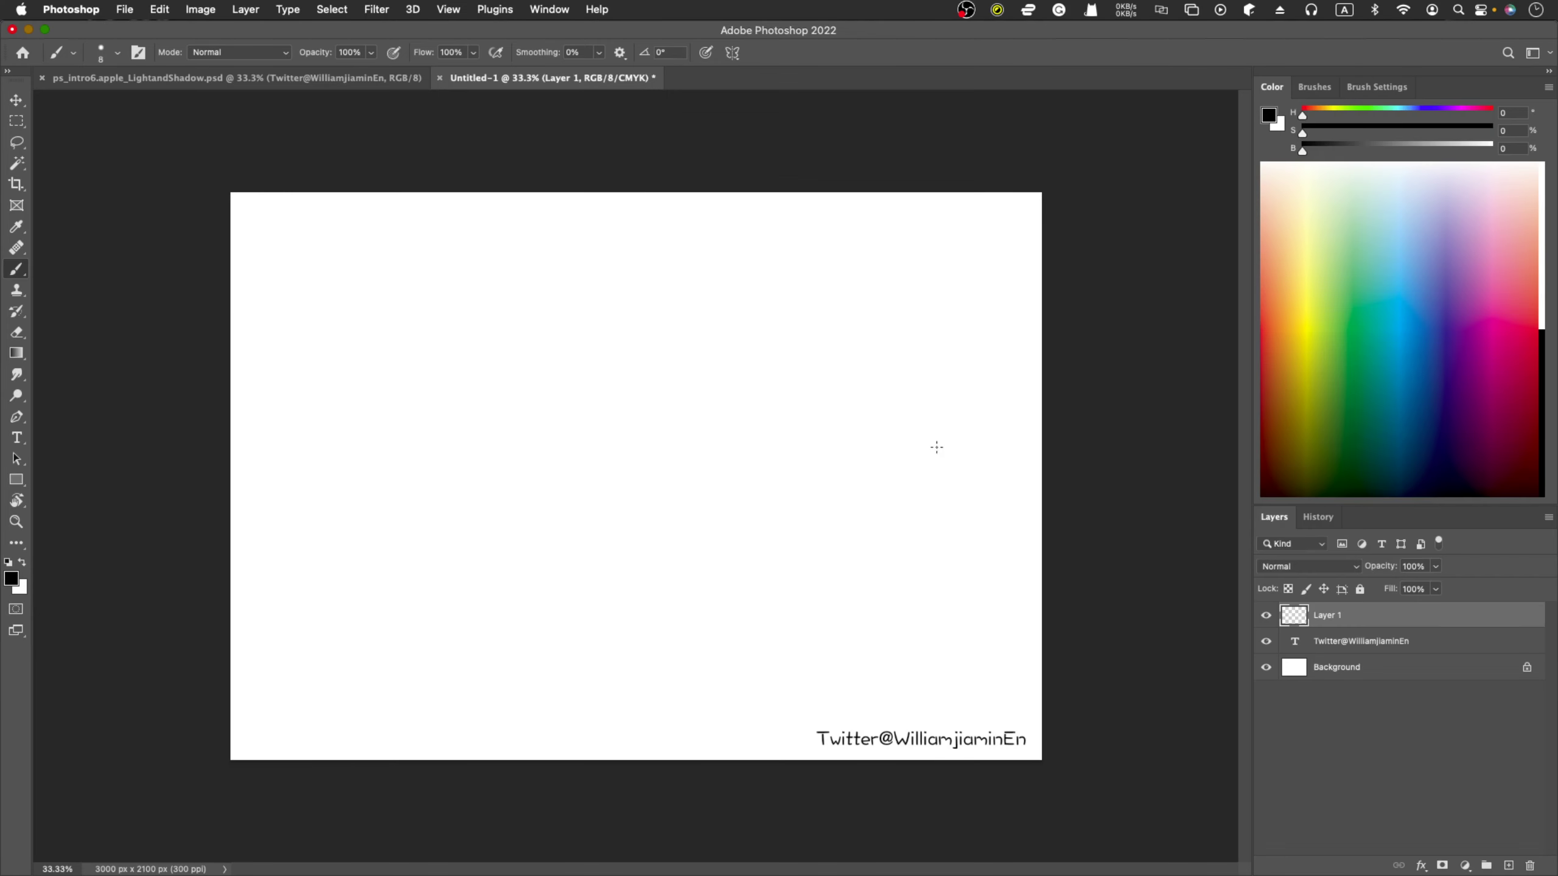
Step: Brush trial black strokes on the blank canvas, including a wavy squiggle, and undo each one
mouse_move(448, 460)
left_mouse_down()
mouse_move(434, 471)
mouse_move(796, 348)
mouse_move(858, 299)
left_mouse_up()
key("super+z")
mouse_move(398, 380)
left_mouse_down()
mouse_move(373, 446)
mouse_move(607, 454)
left_mouse_up()
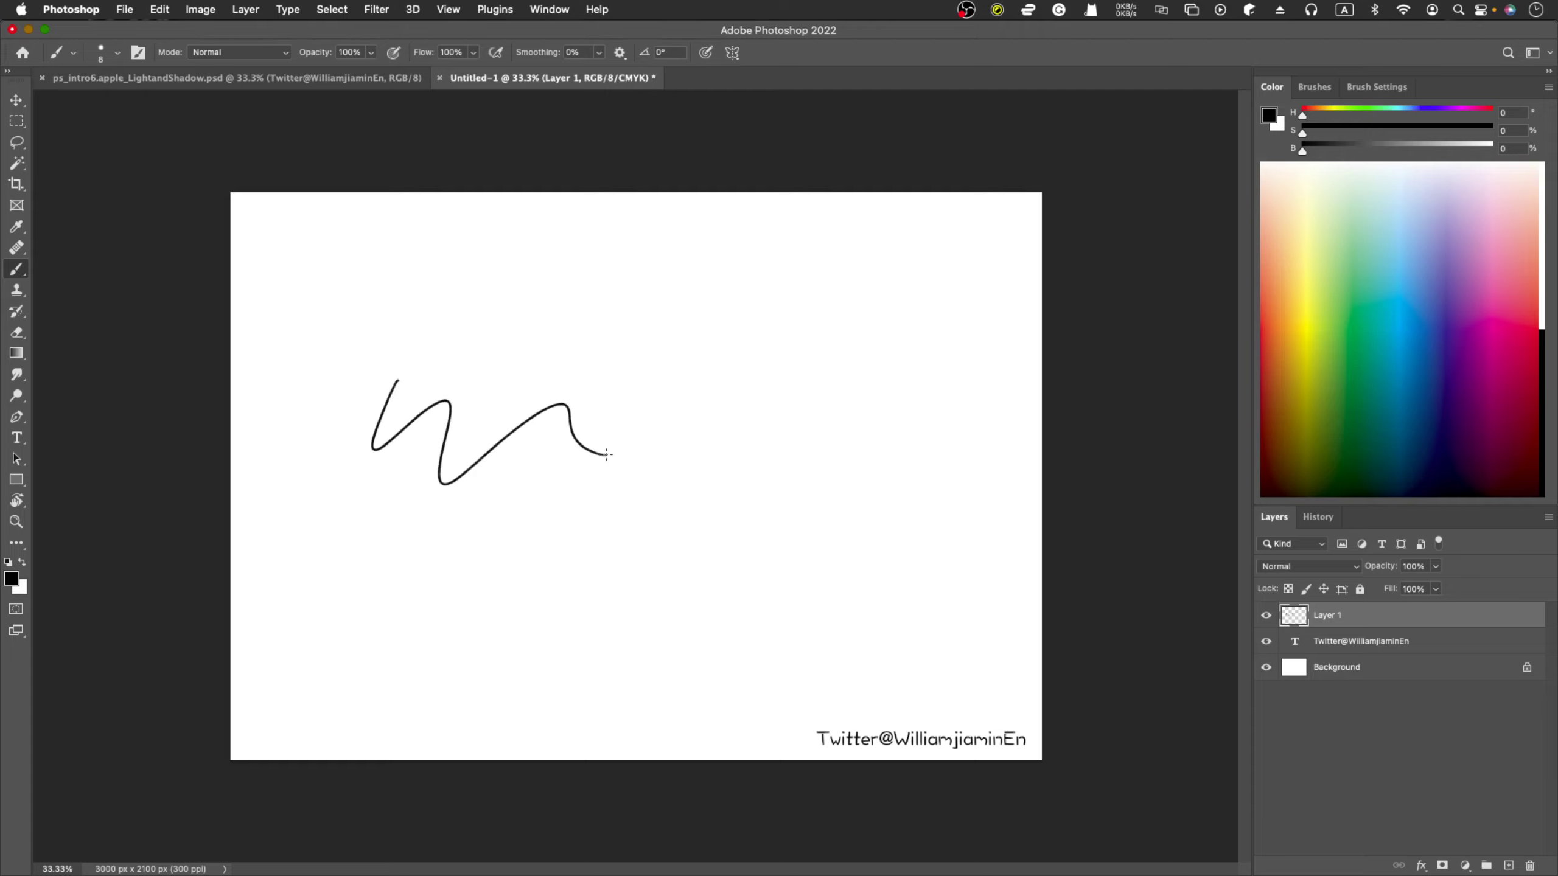
key("super+z")
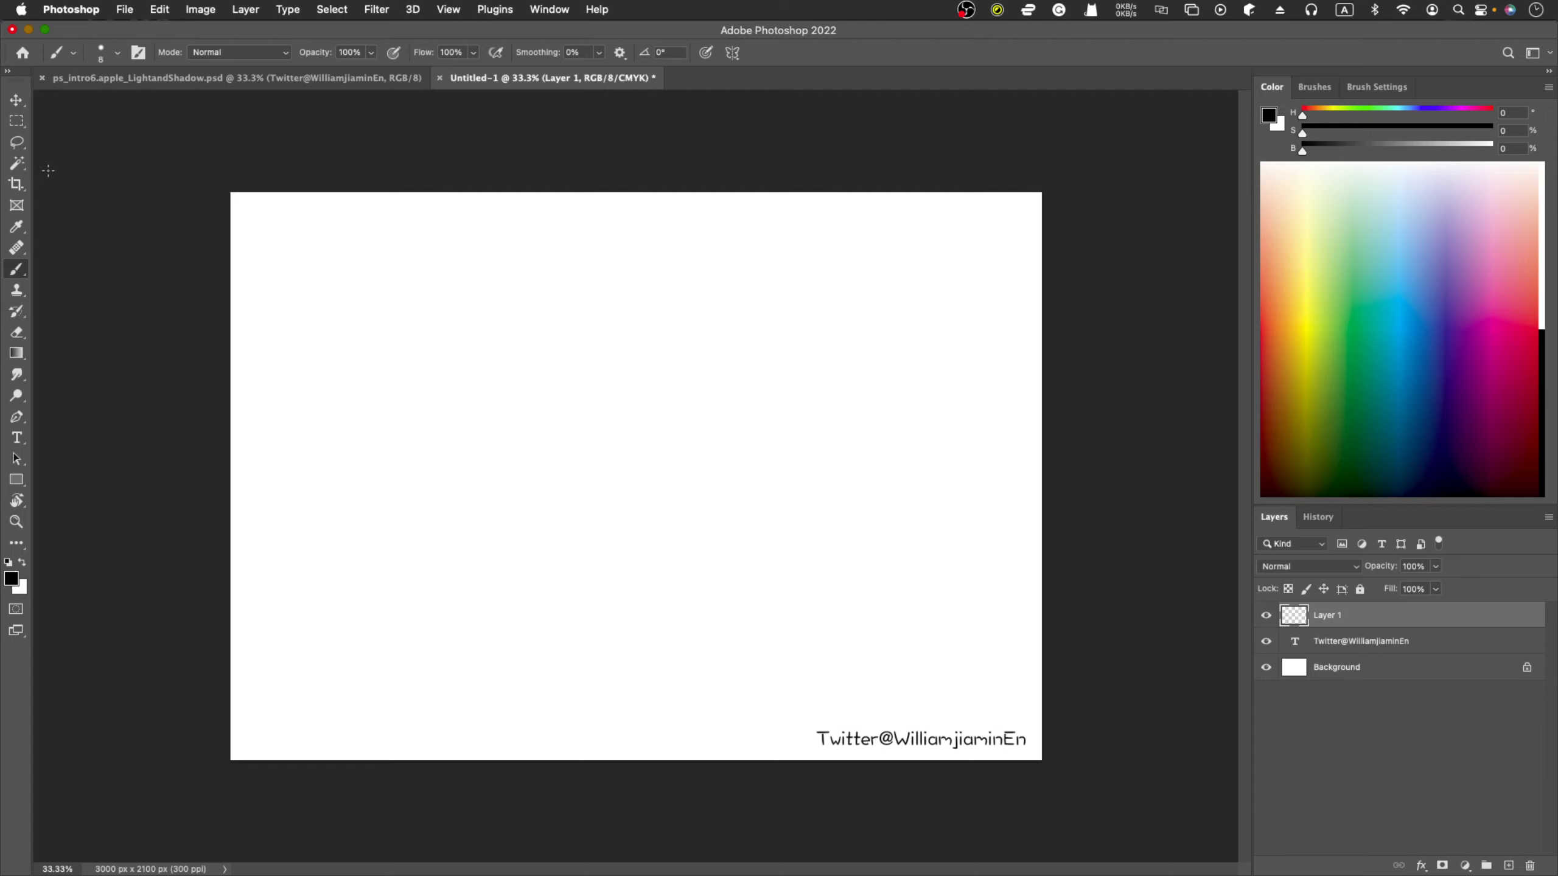
Step: Fill the whole canvas with black using the Paint Bucket, and fill the white squiggle black as well
left_click(16, 353)
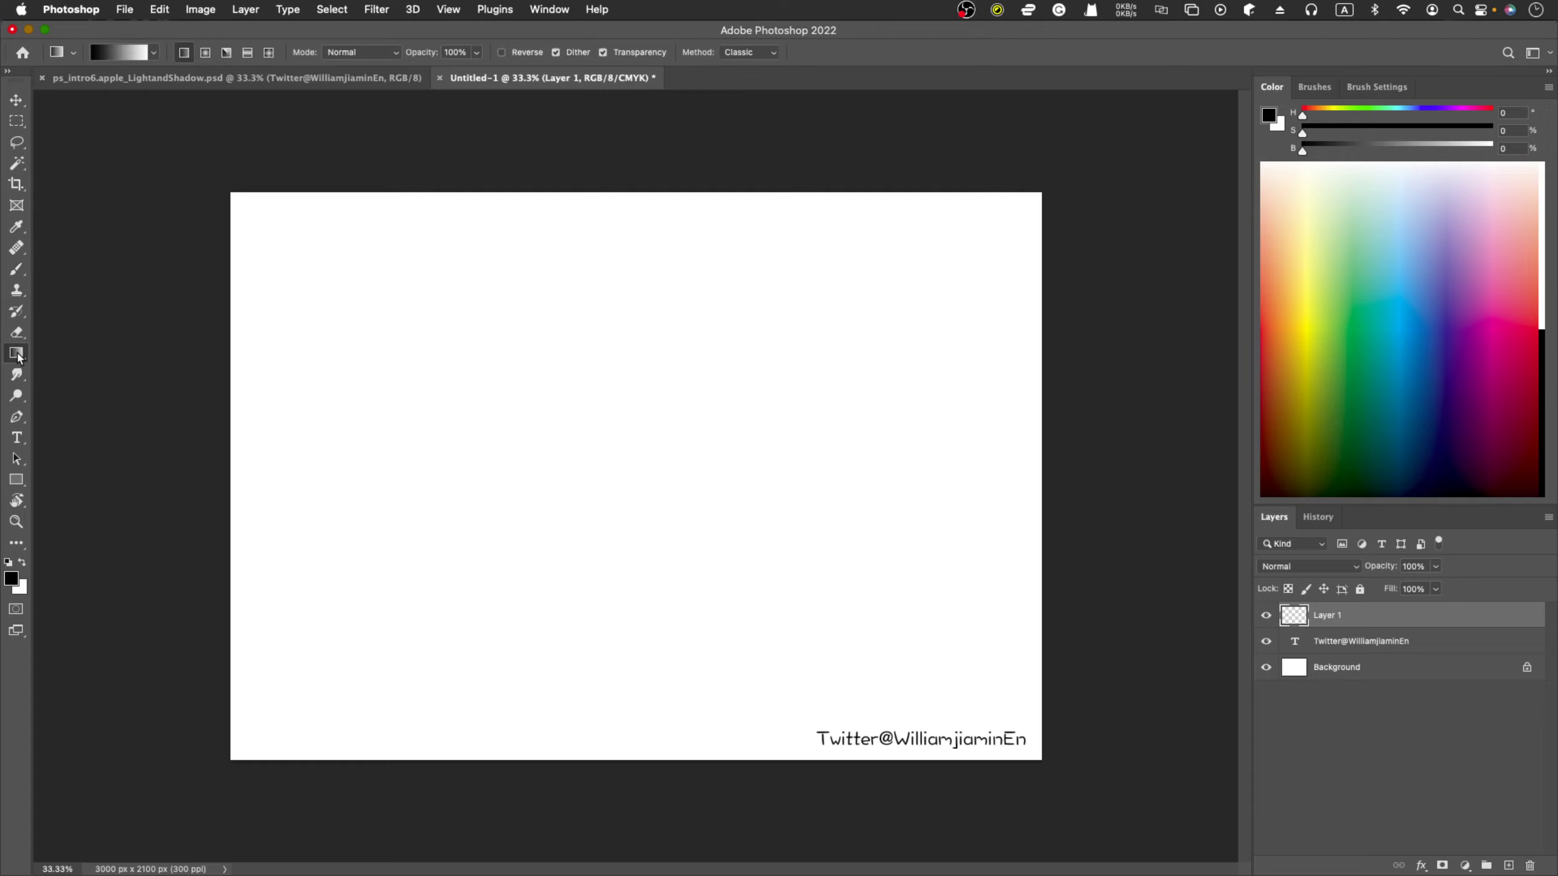
left_click(117, 367)
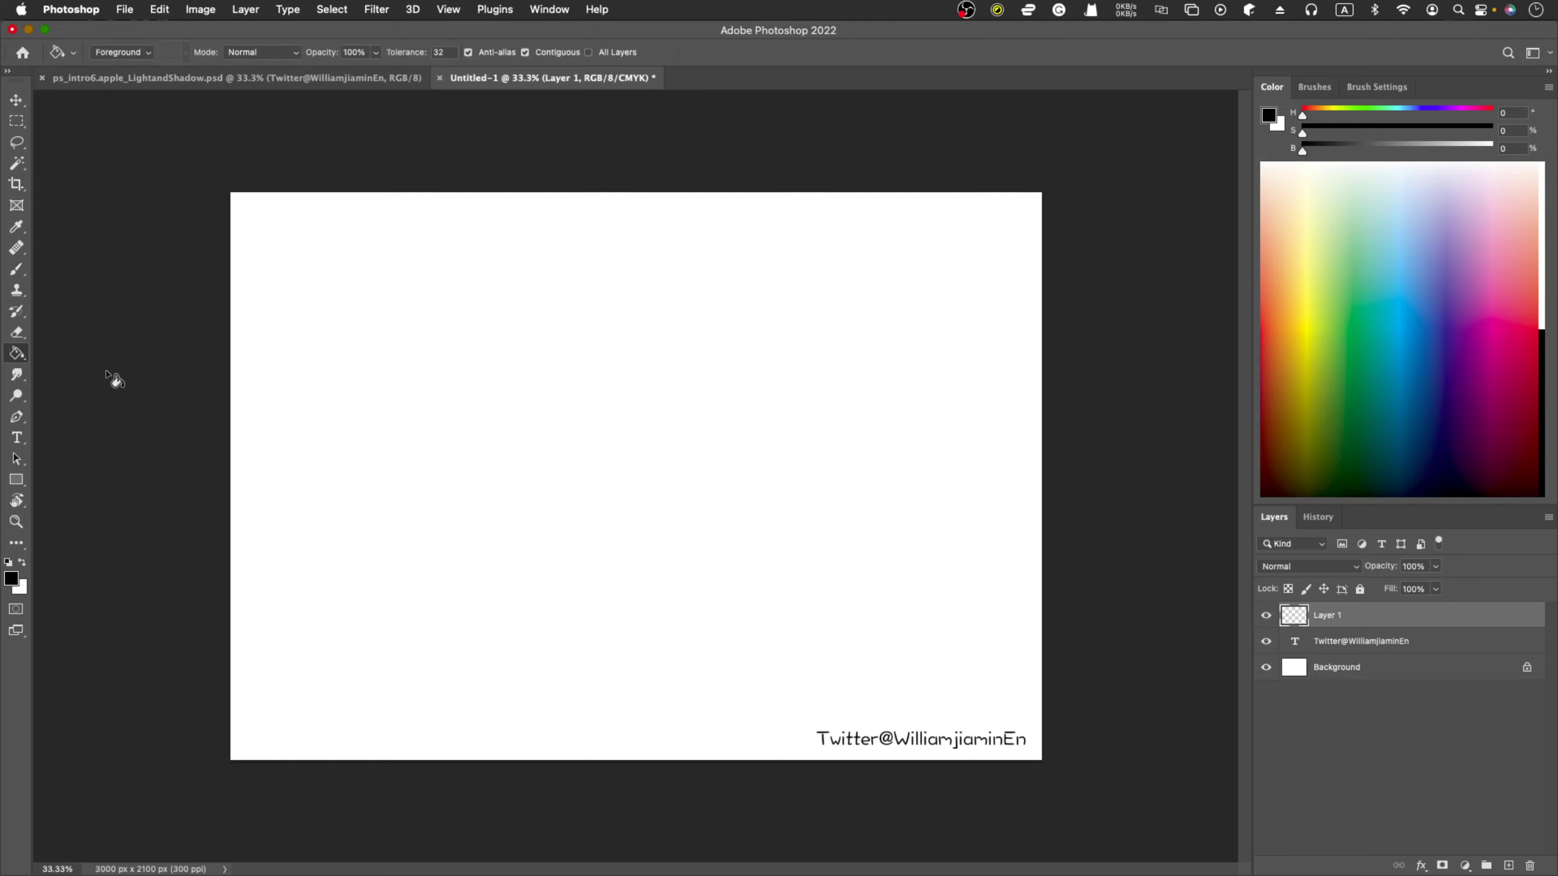
left_click(376, 363)
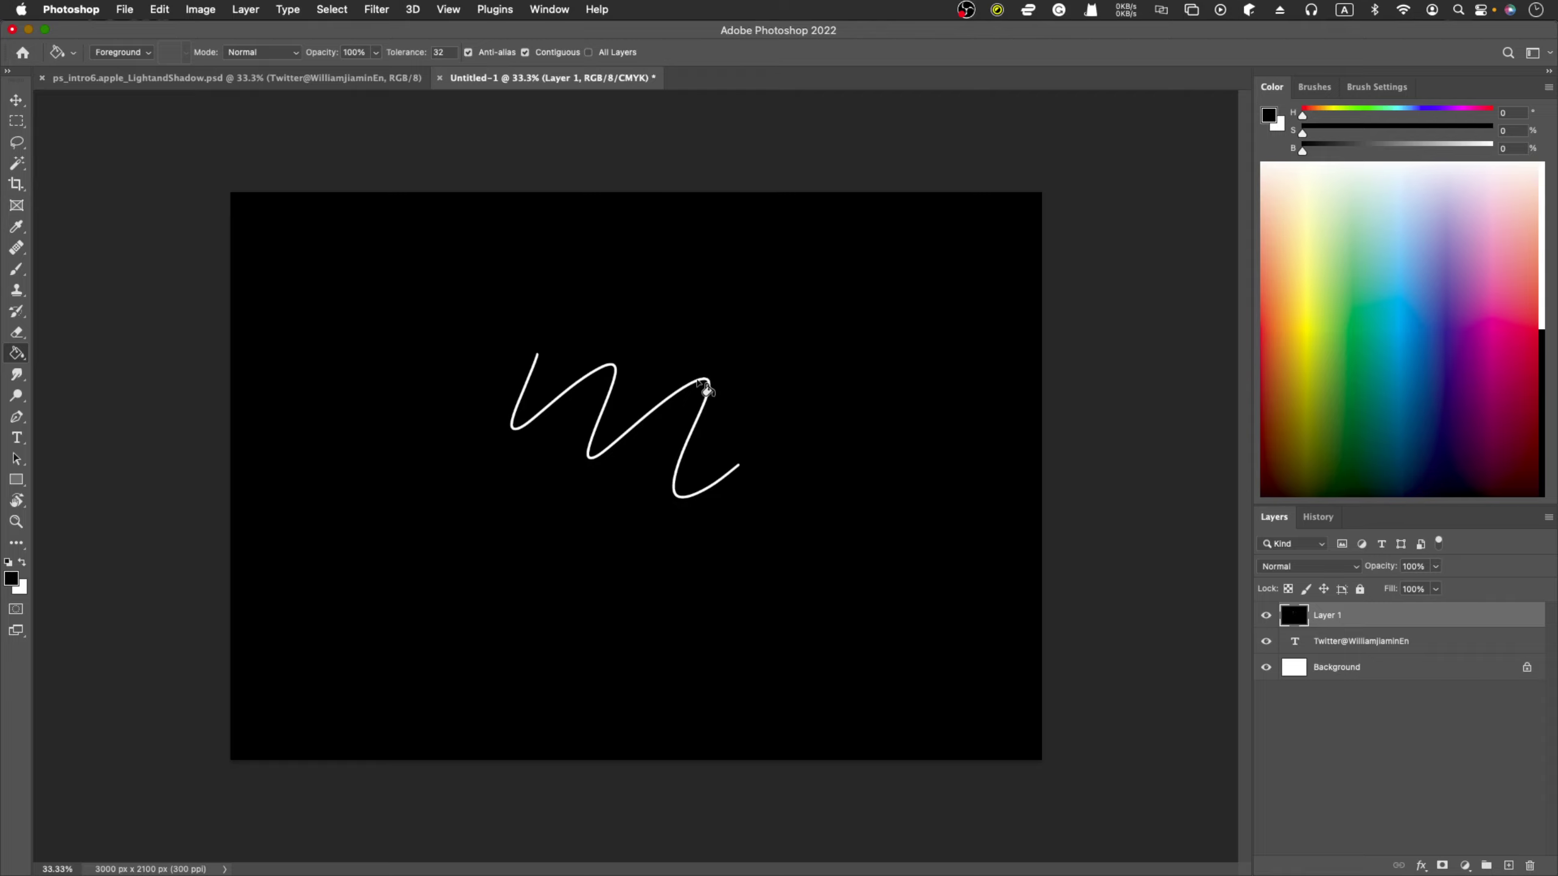
left_click(707, 383)
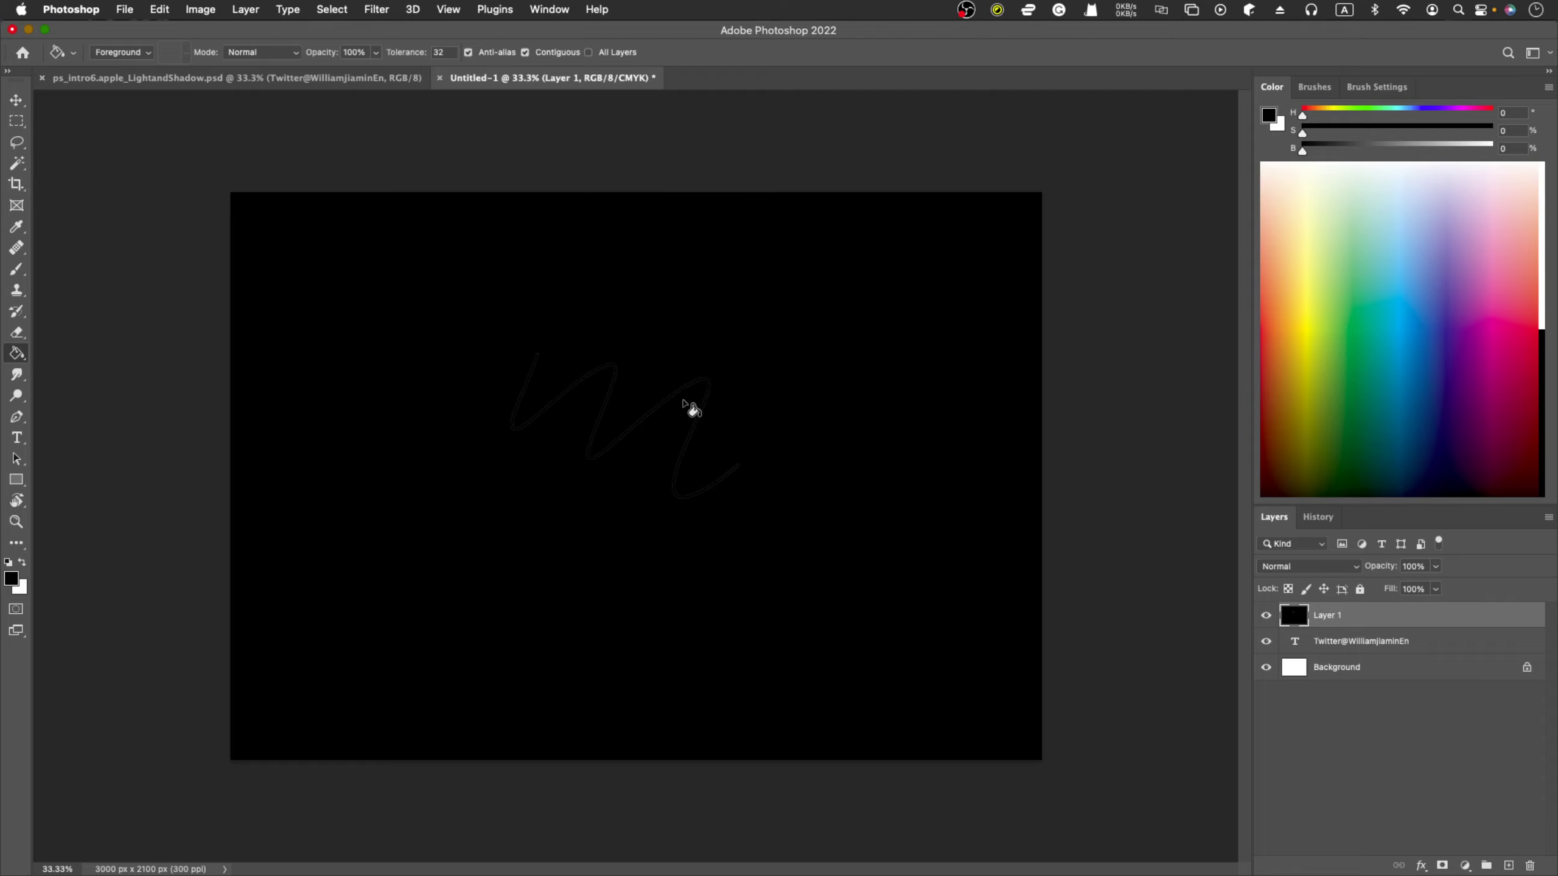
Step: Undo back until only the Background layer remains, and add a new empty layer above it
key("super+z")
key("super+z")
key("super+z")
key("super+z")
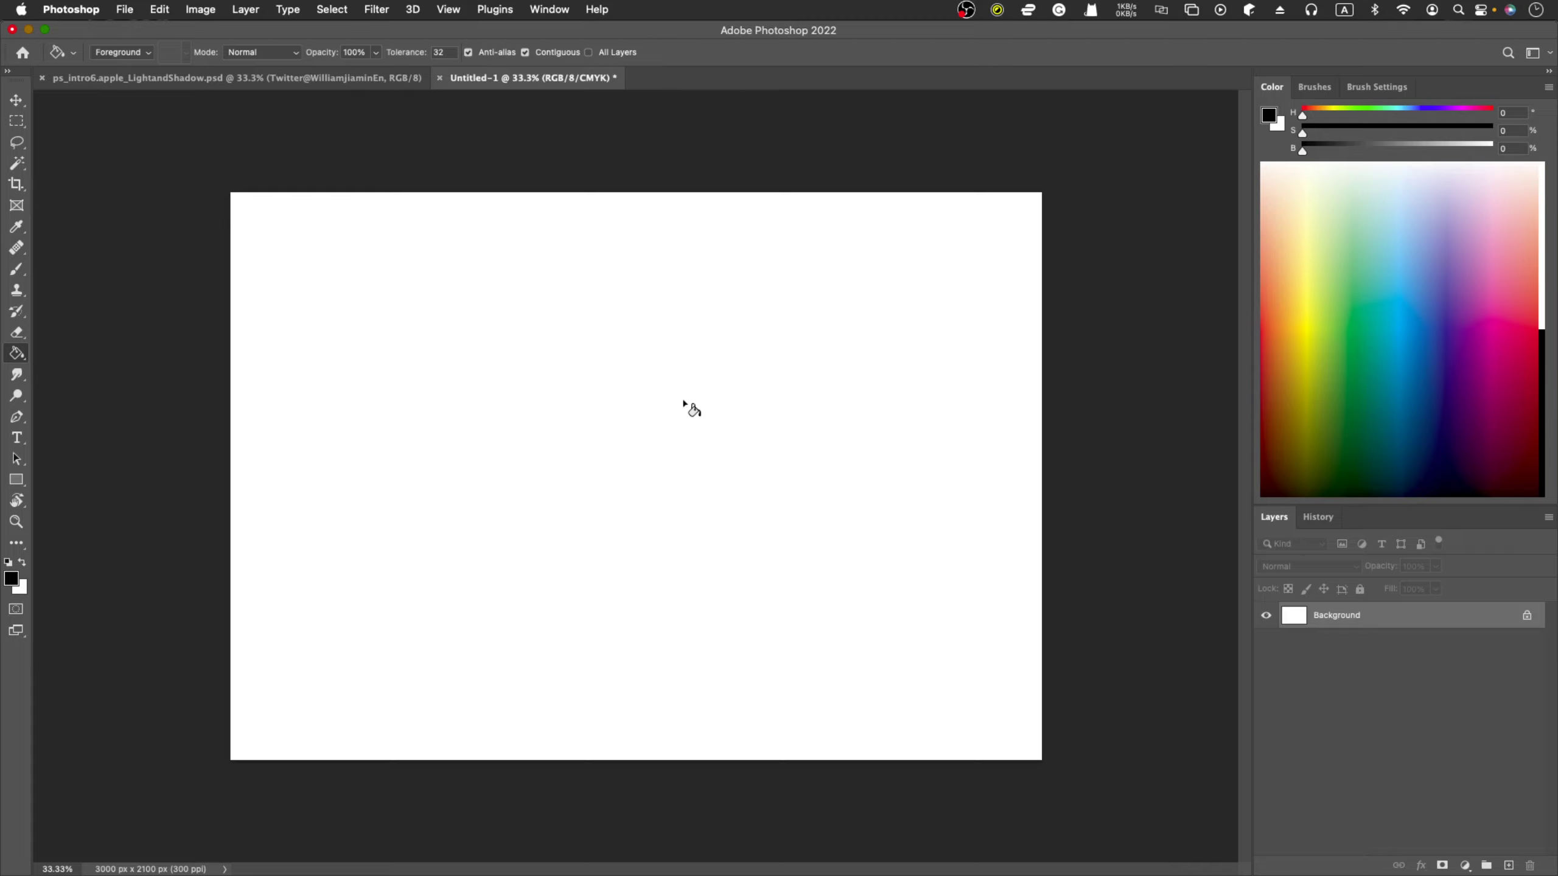
left_click(1506, 864)
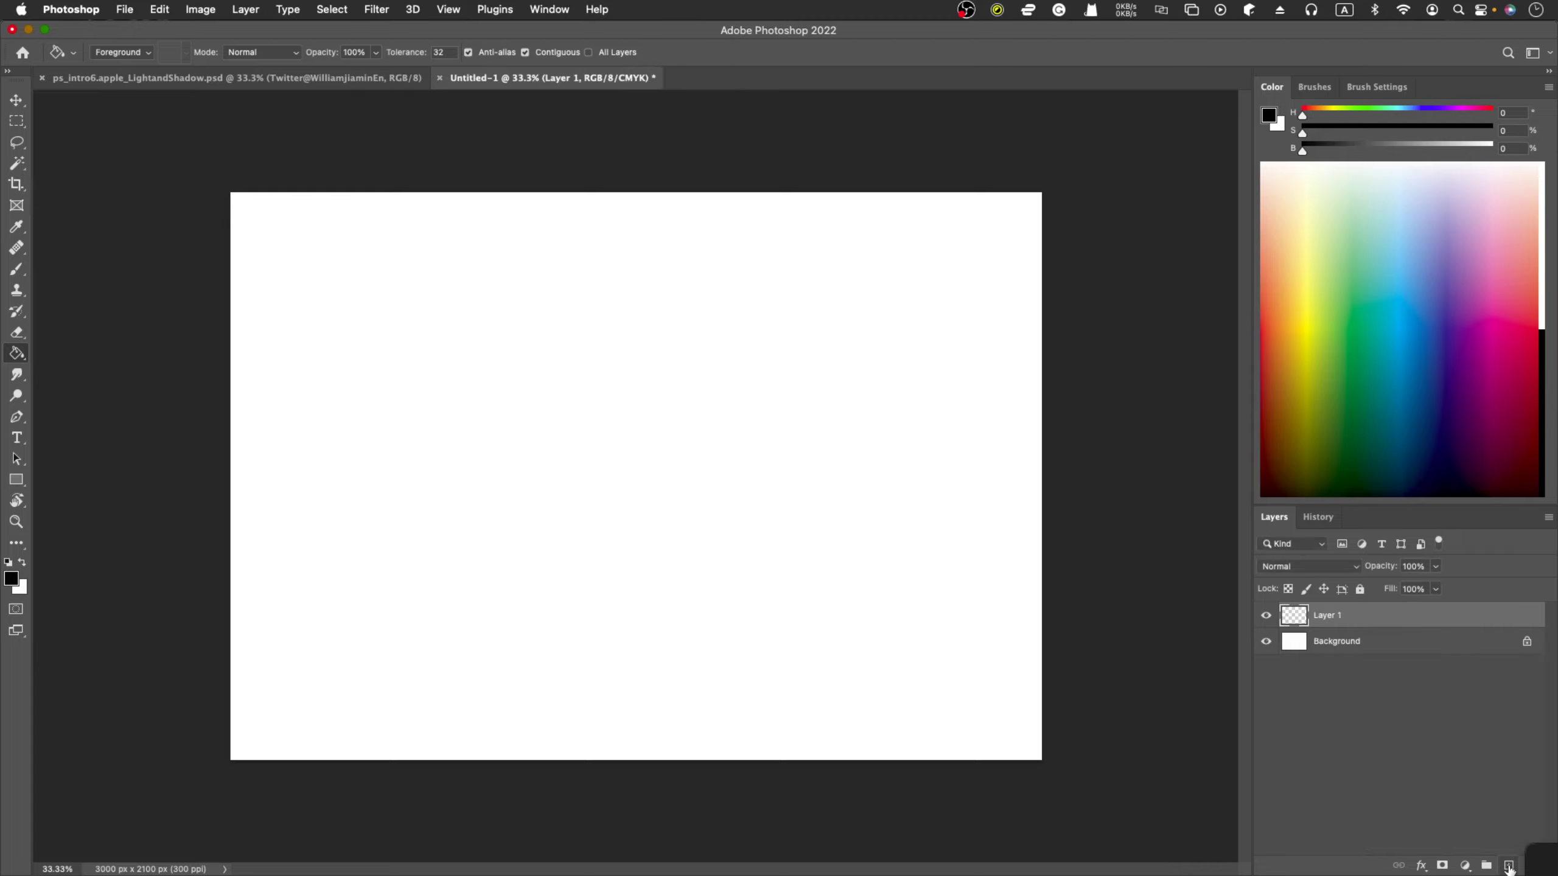
Step: Lasso a freehand, wavy-edged closed selection with a pointed spike at its left end across the canvas's upper half
key("m")
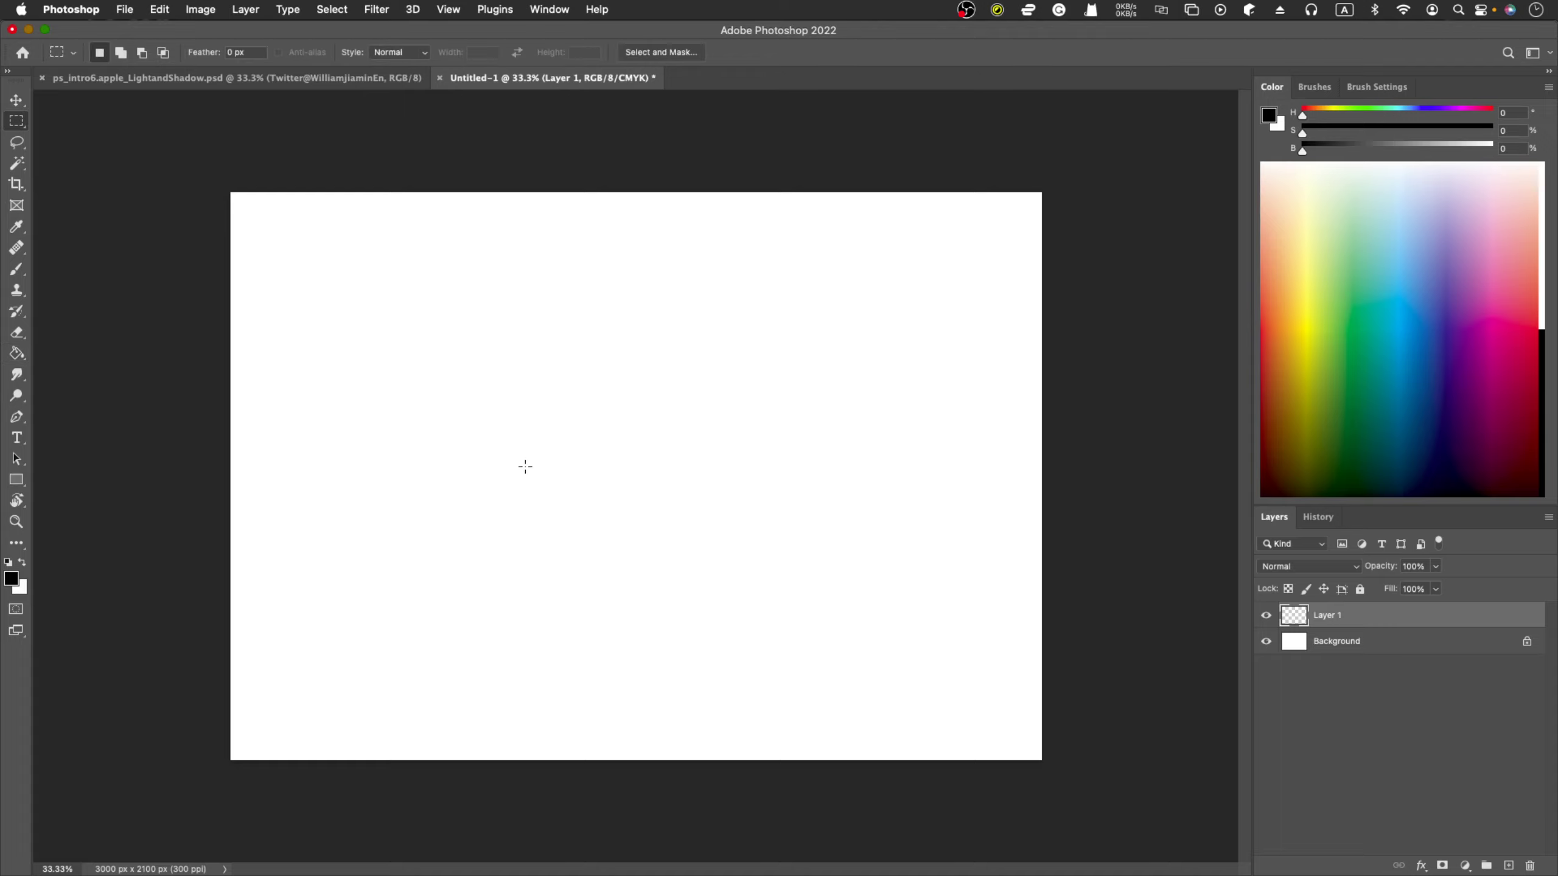
right_click(15, 122)
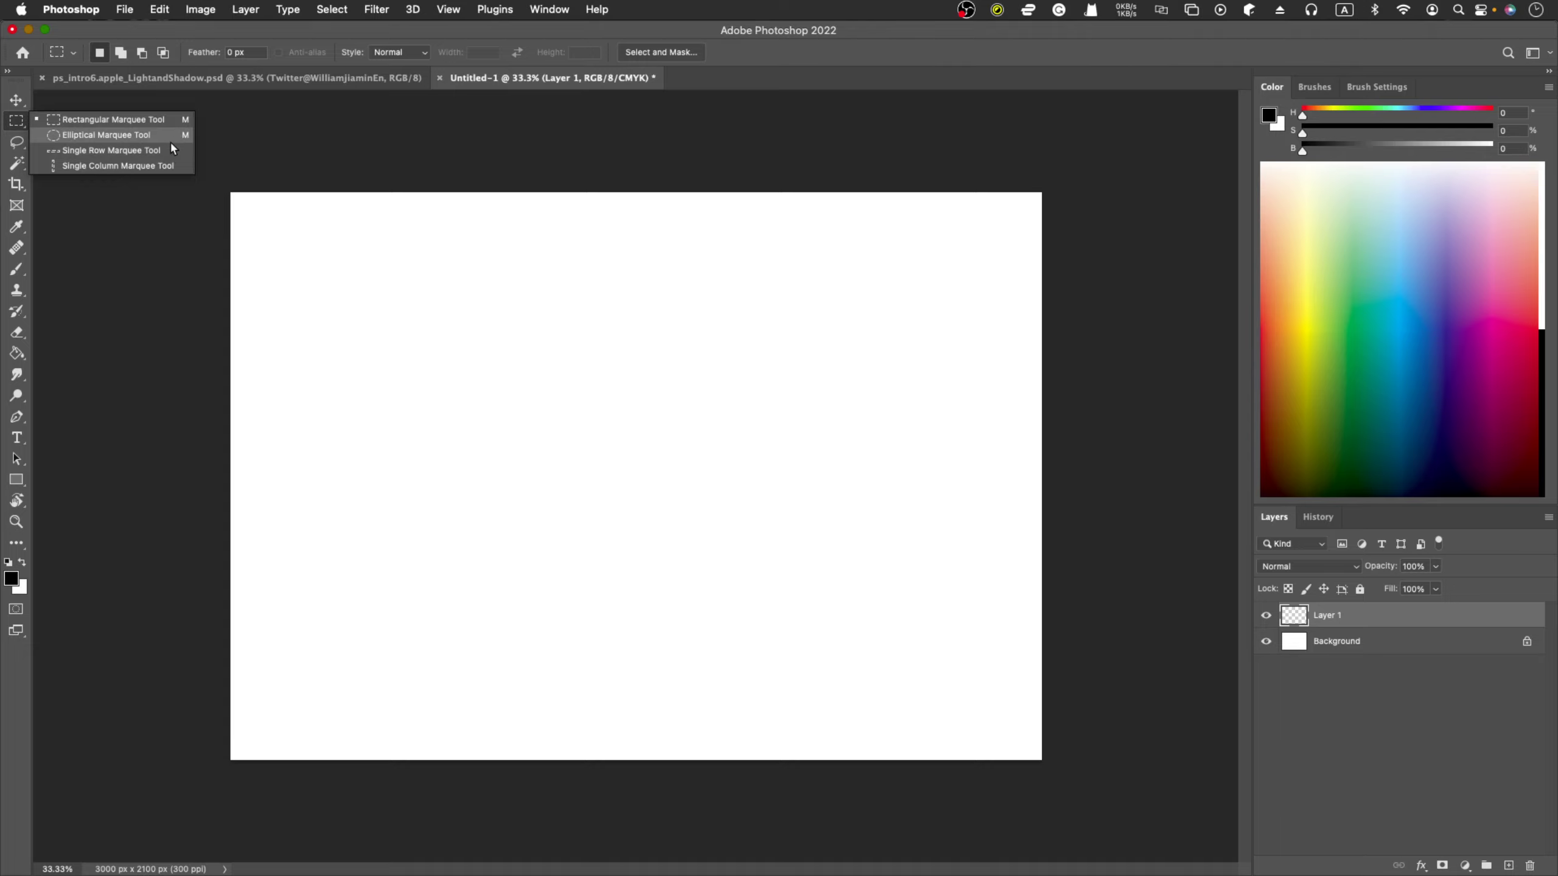
left_click(94, 189)
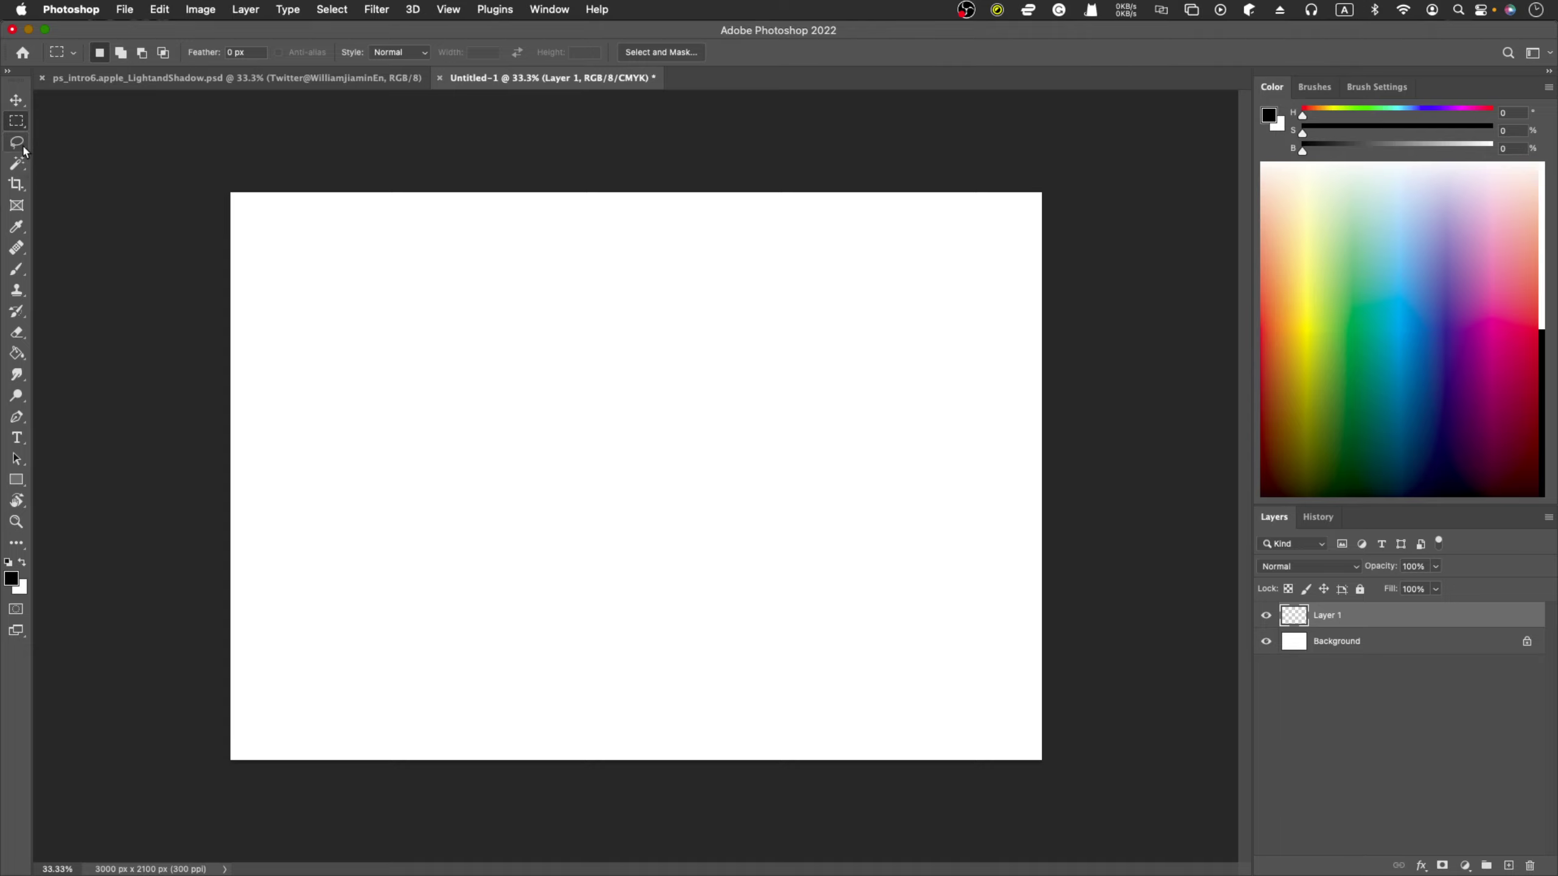
left_click(22, 147)
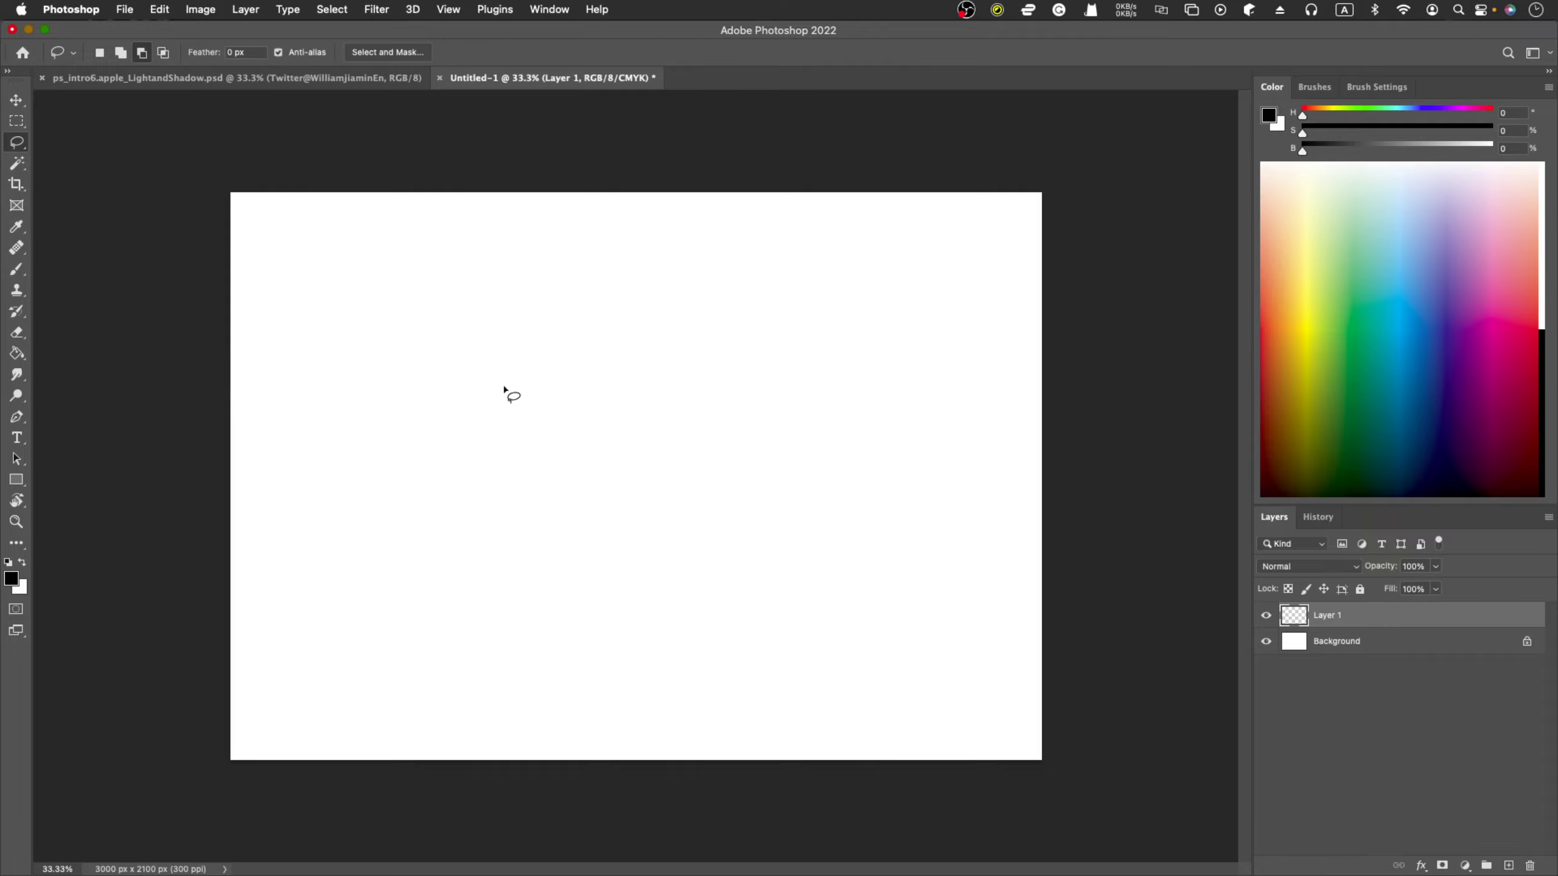
mouse_move(504, 388)
left_mouse_down()
mouse_move(566, 347)
mouse_move(695, 335)
mouse_move(882, 351)
mouse_move(965, 368)
mouse_move(964, 436)
mouse_move(916, 482)
mouse_move(552, 497)
mouse_move(501, 463)
mouse_move(501, 410)
mouse_move(435, 326)
left_mouse_up()
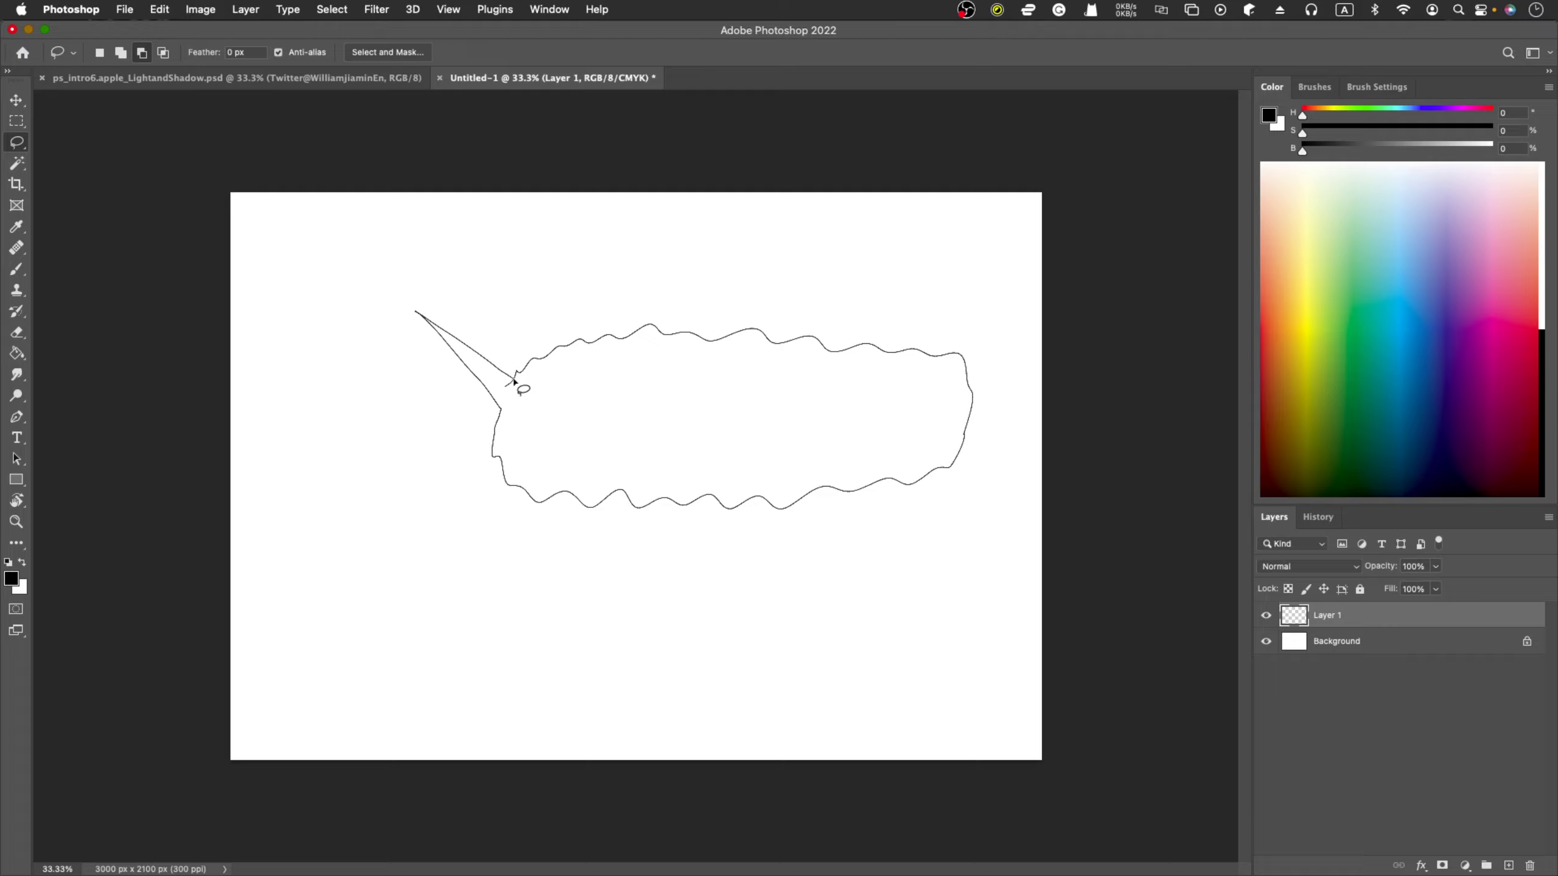
left_click_drag(515, 381, 516, 378)
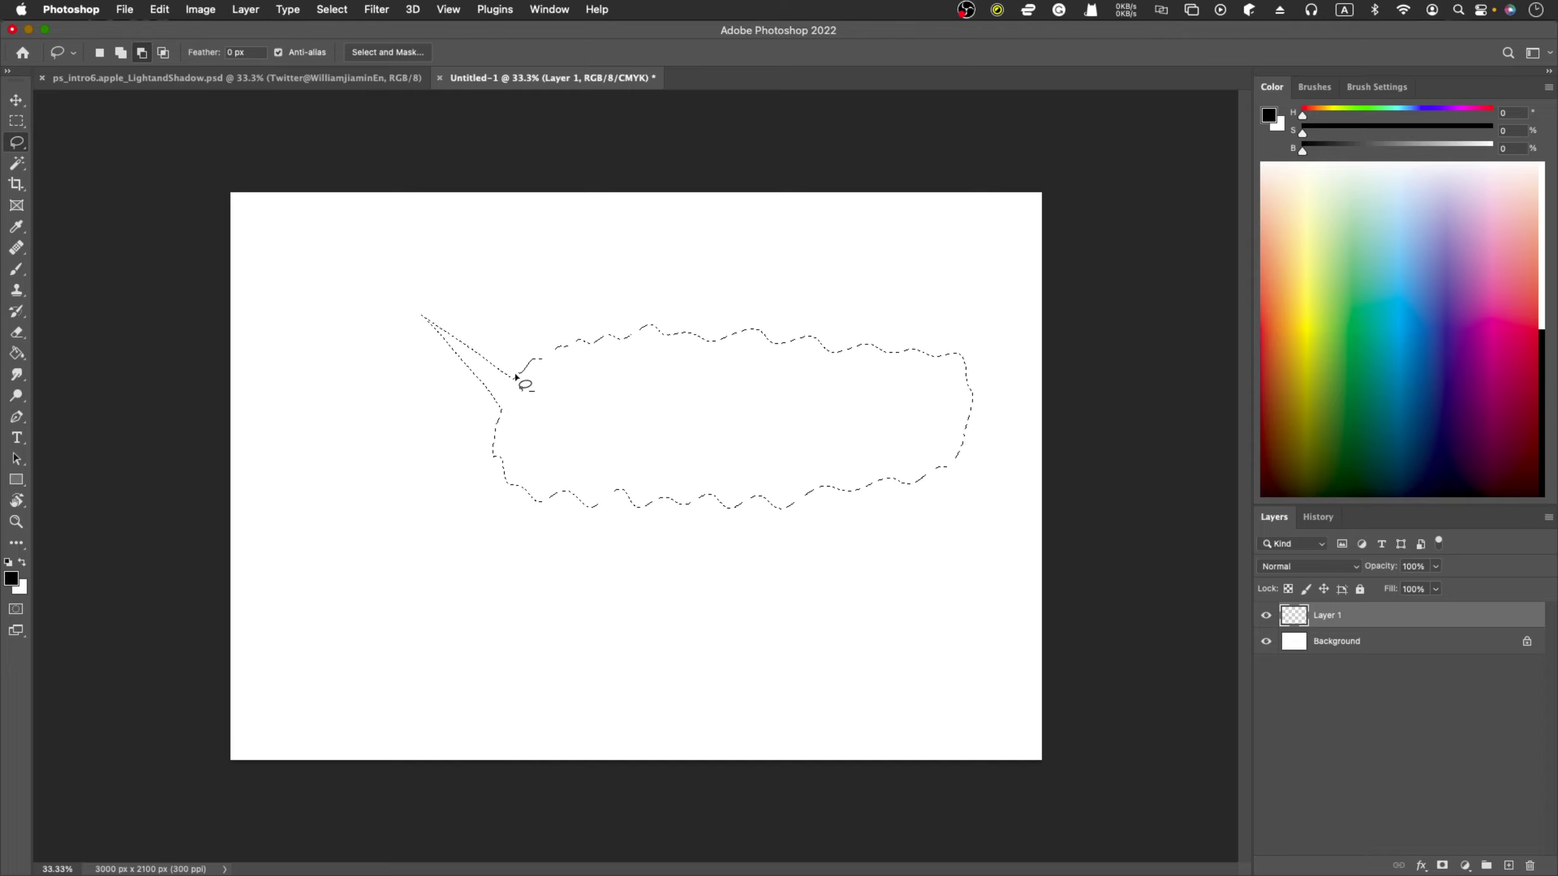
Step: Fill the lasso selection with black using the Paint Bucket, and undo the fill
key("g")
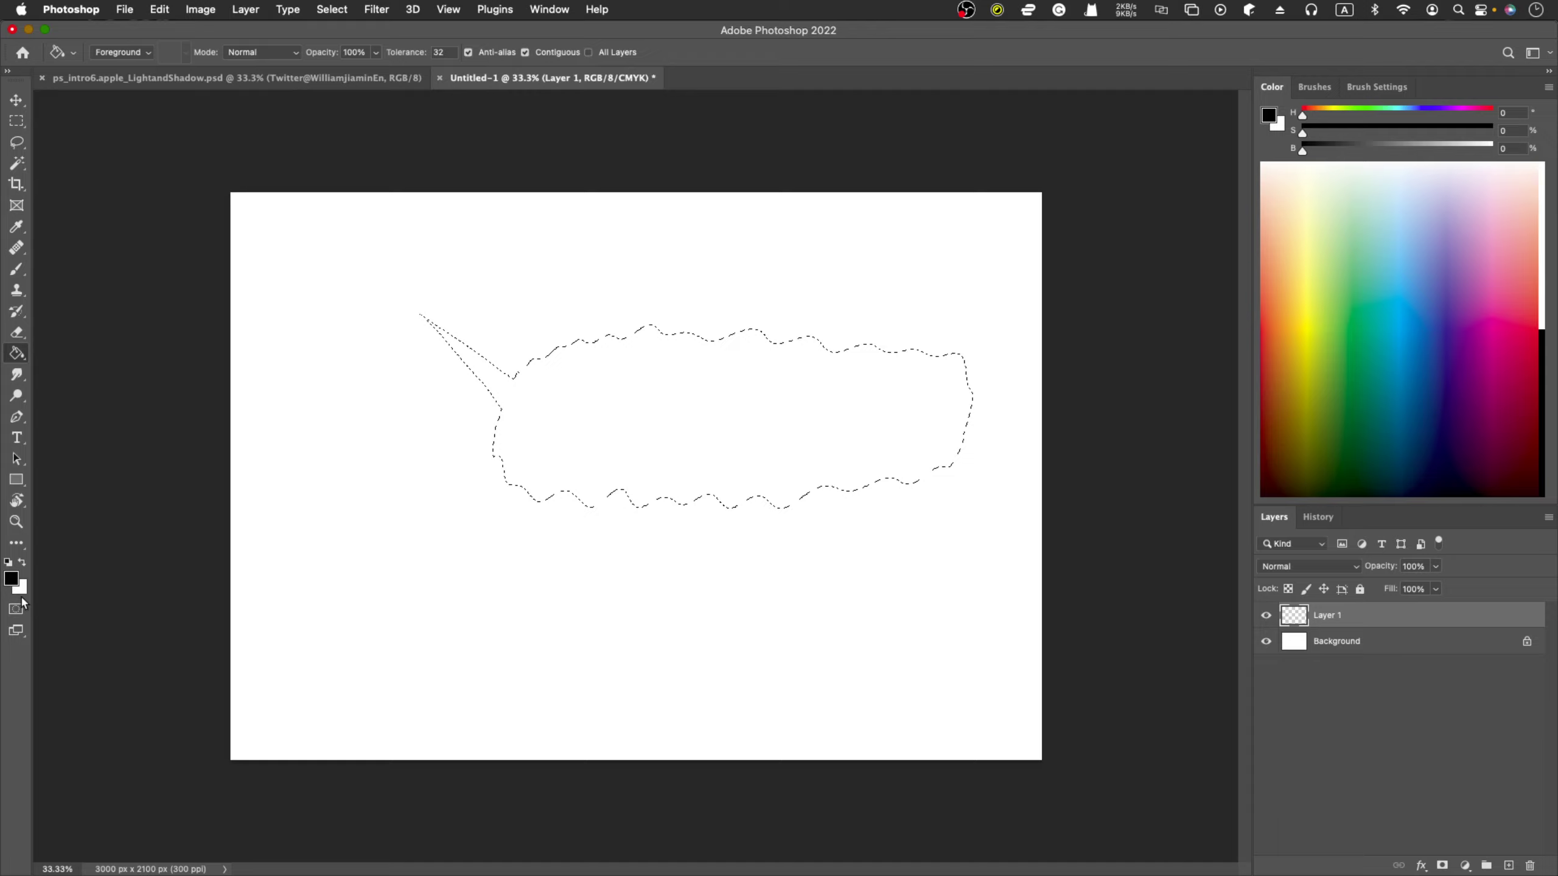
left_click(663, 424)
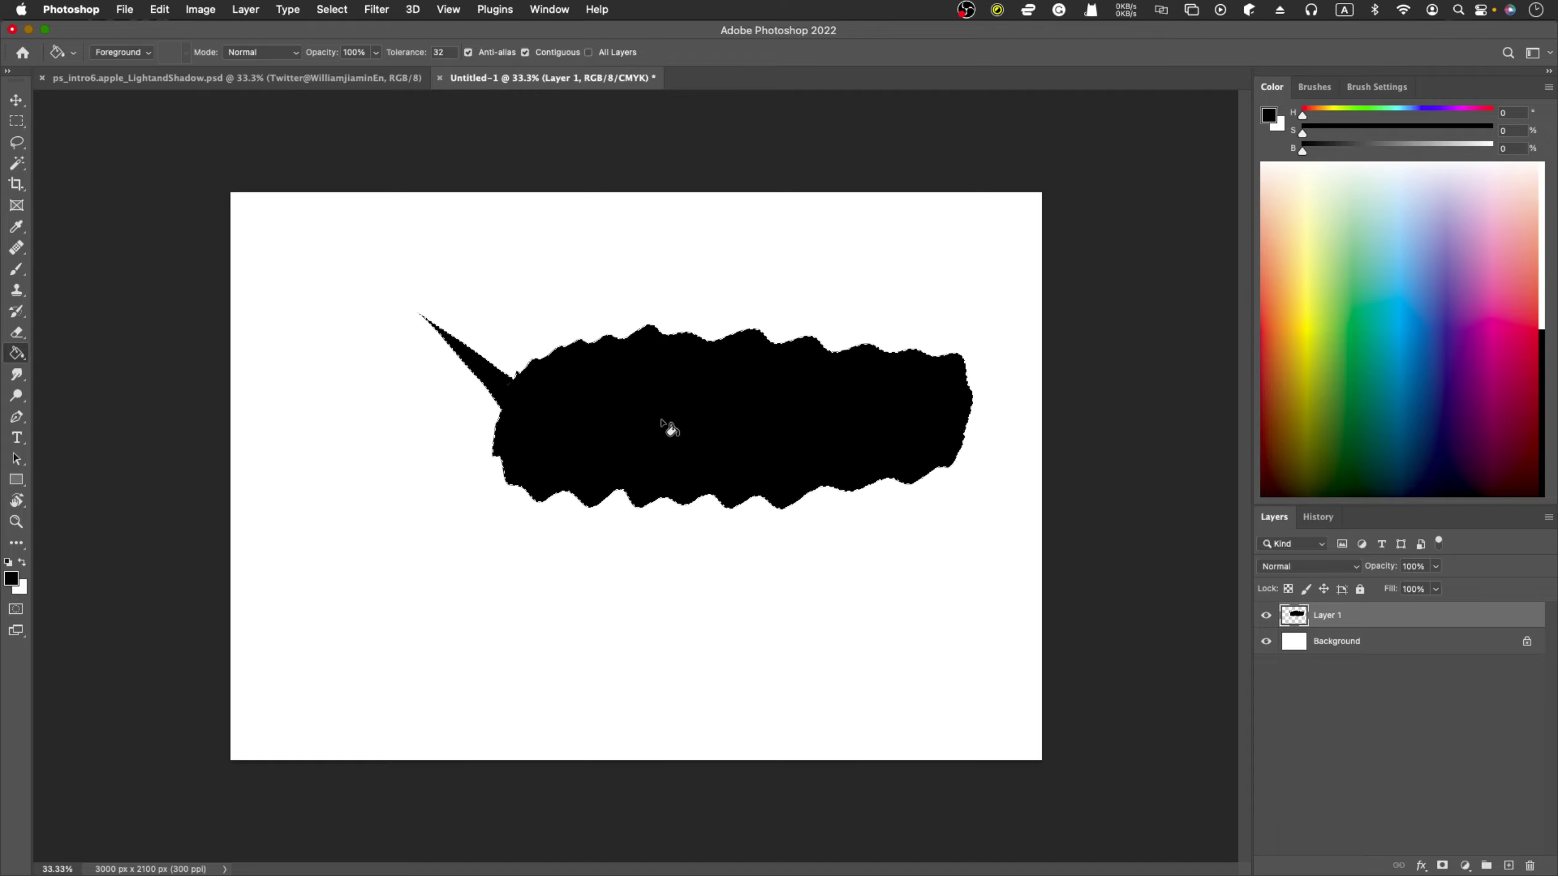
key("super+z")
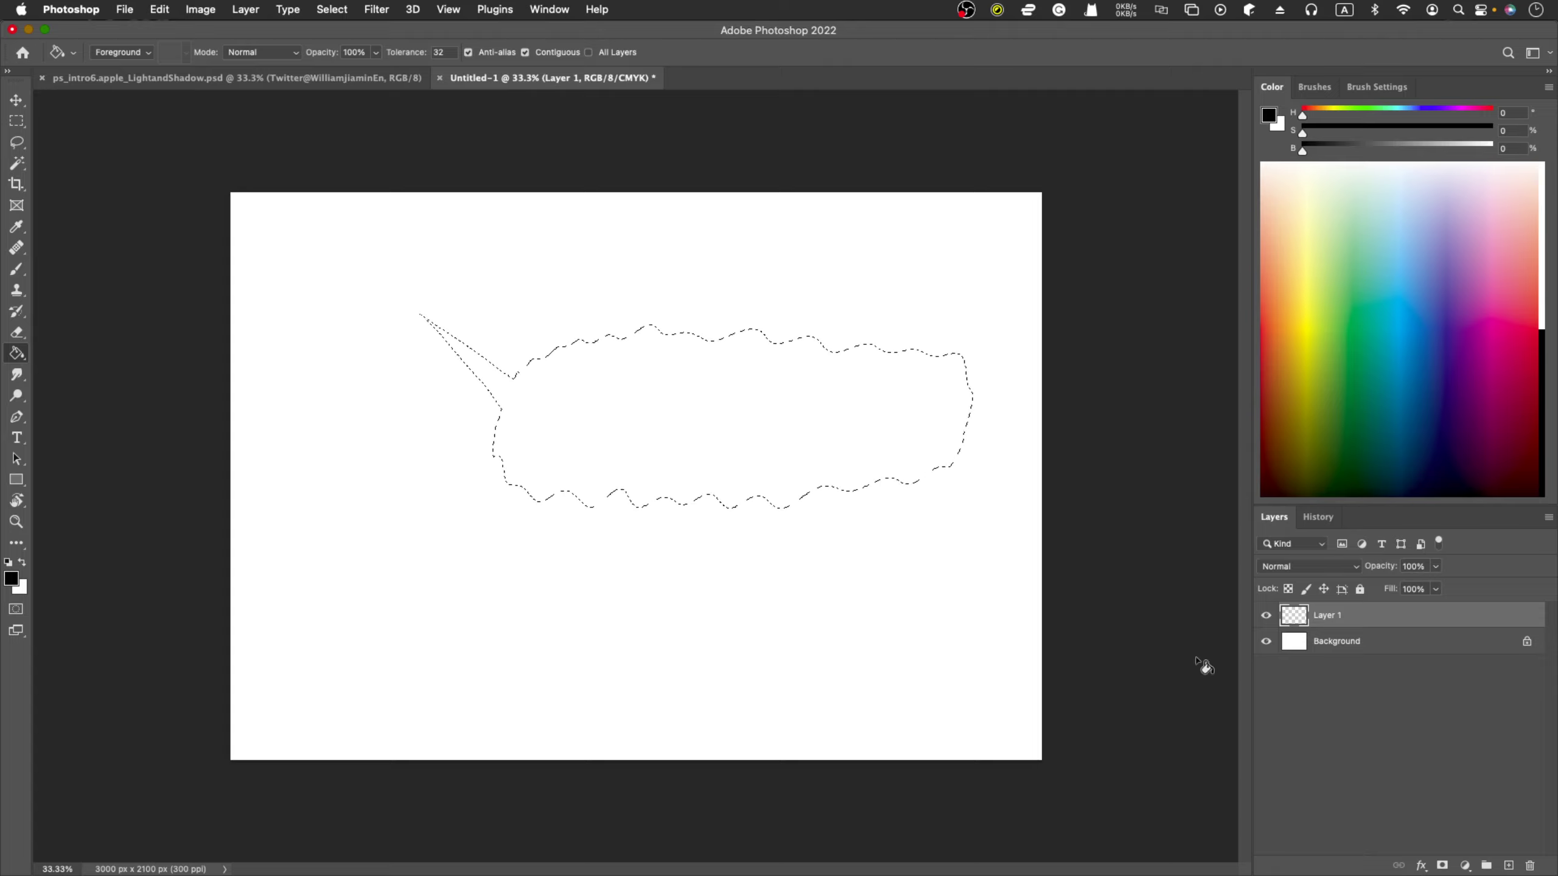
Step: Add a new layer and move it beneath Layer 1
left_click(1508, 865)
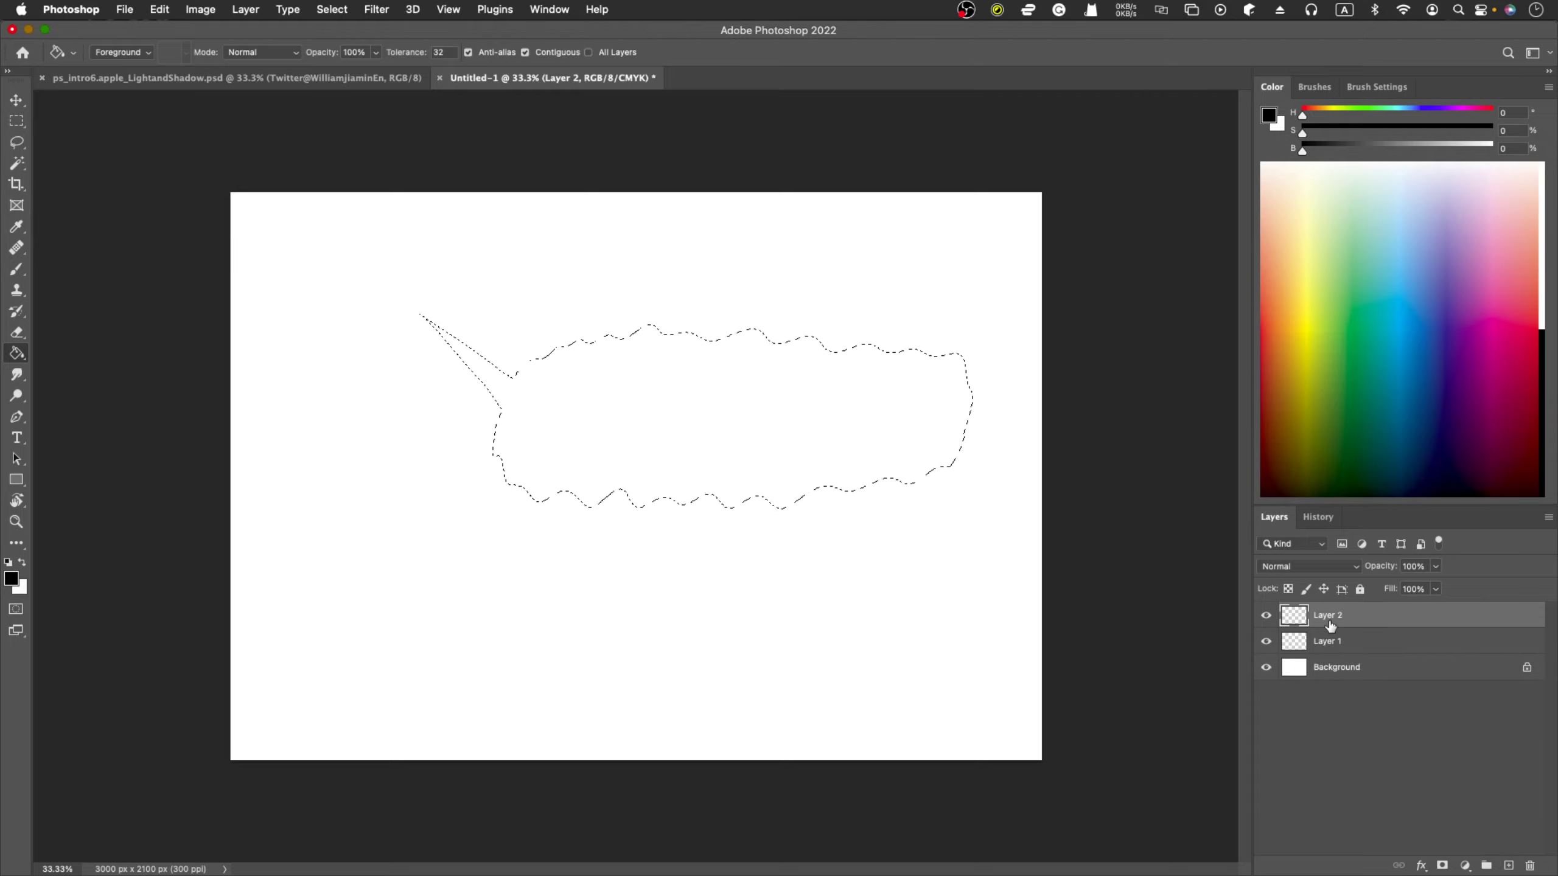
left_click_drag(1330, 625, 1328, 652)
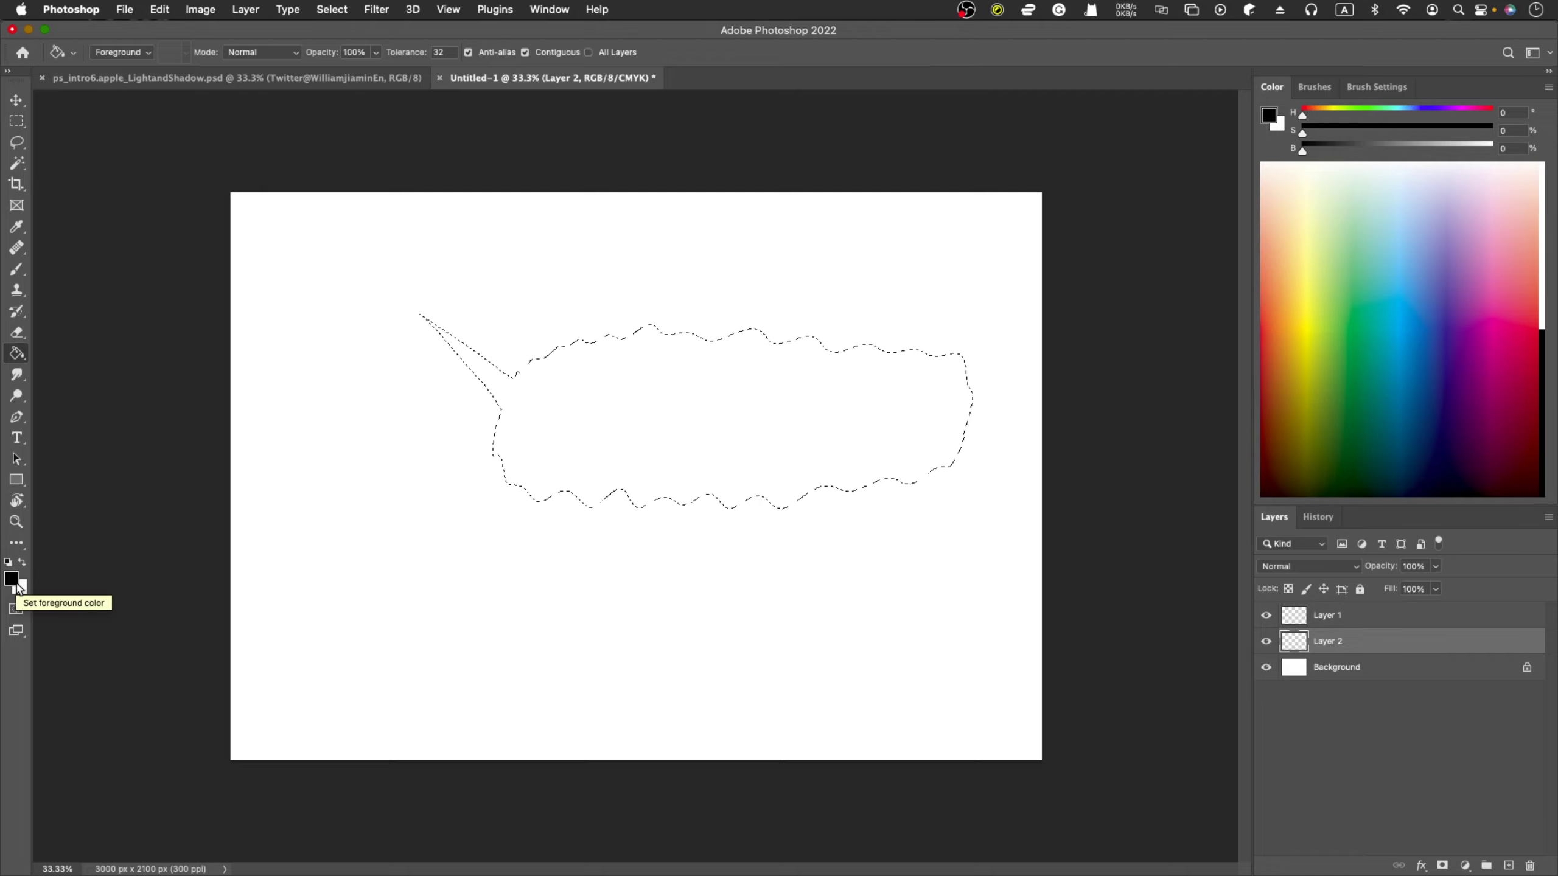
Step: Fill the lasso selection on Layer 1 with black using the Paint Bucket
key("x")
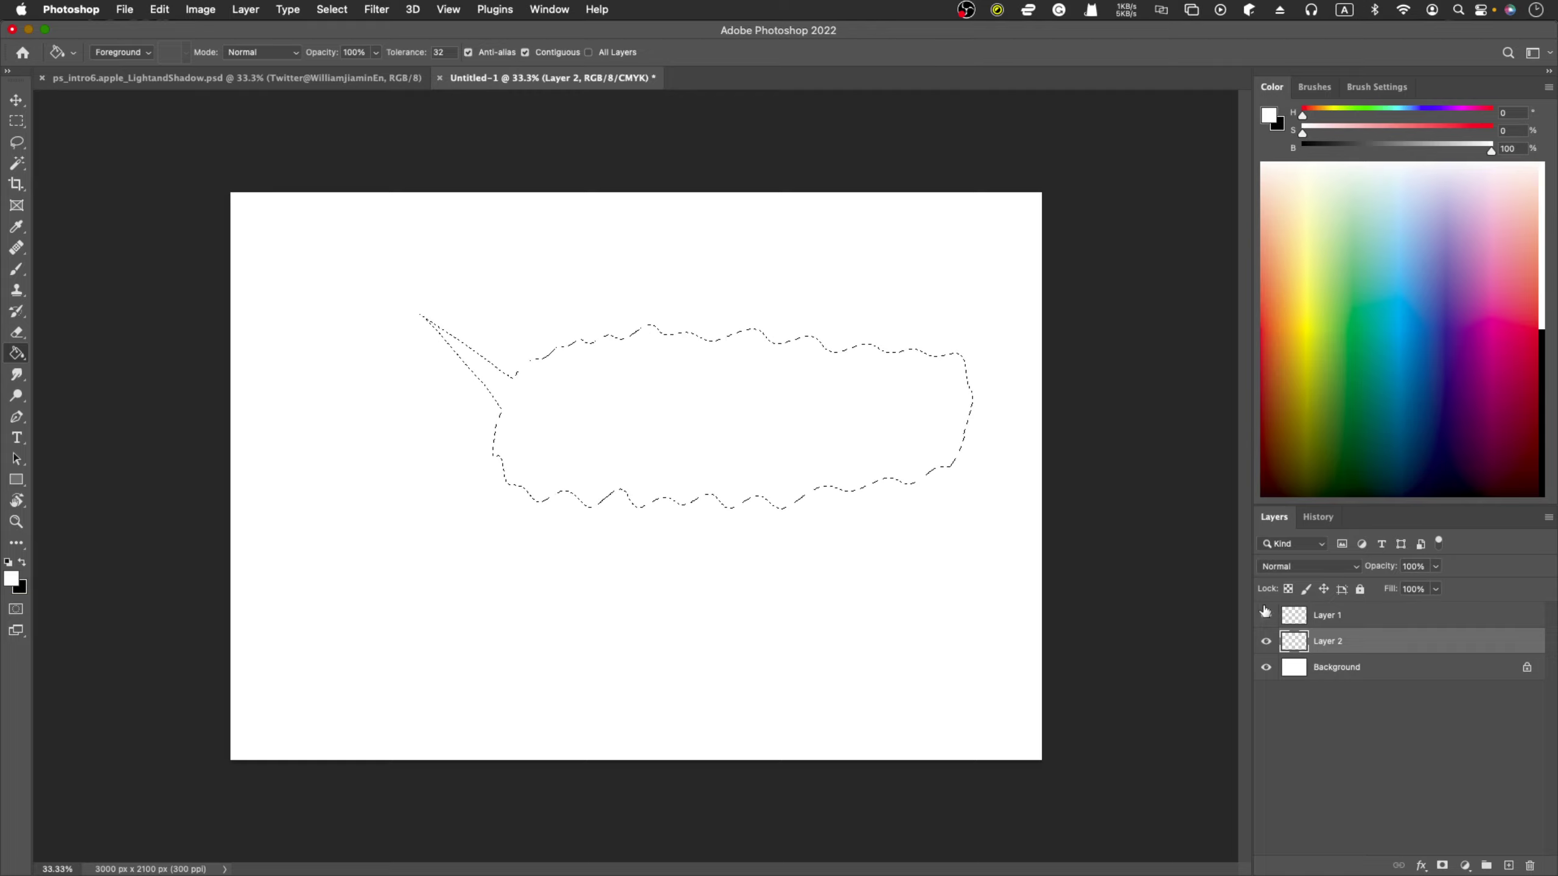
left_click(1342, 616)
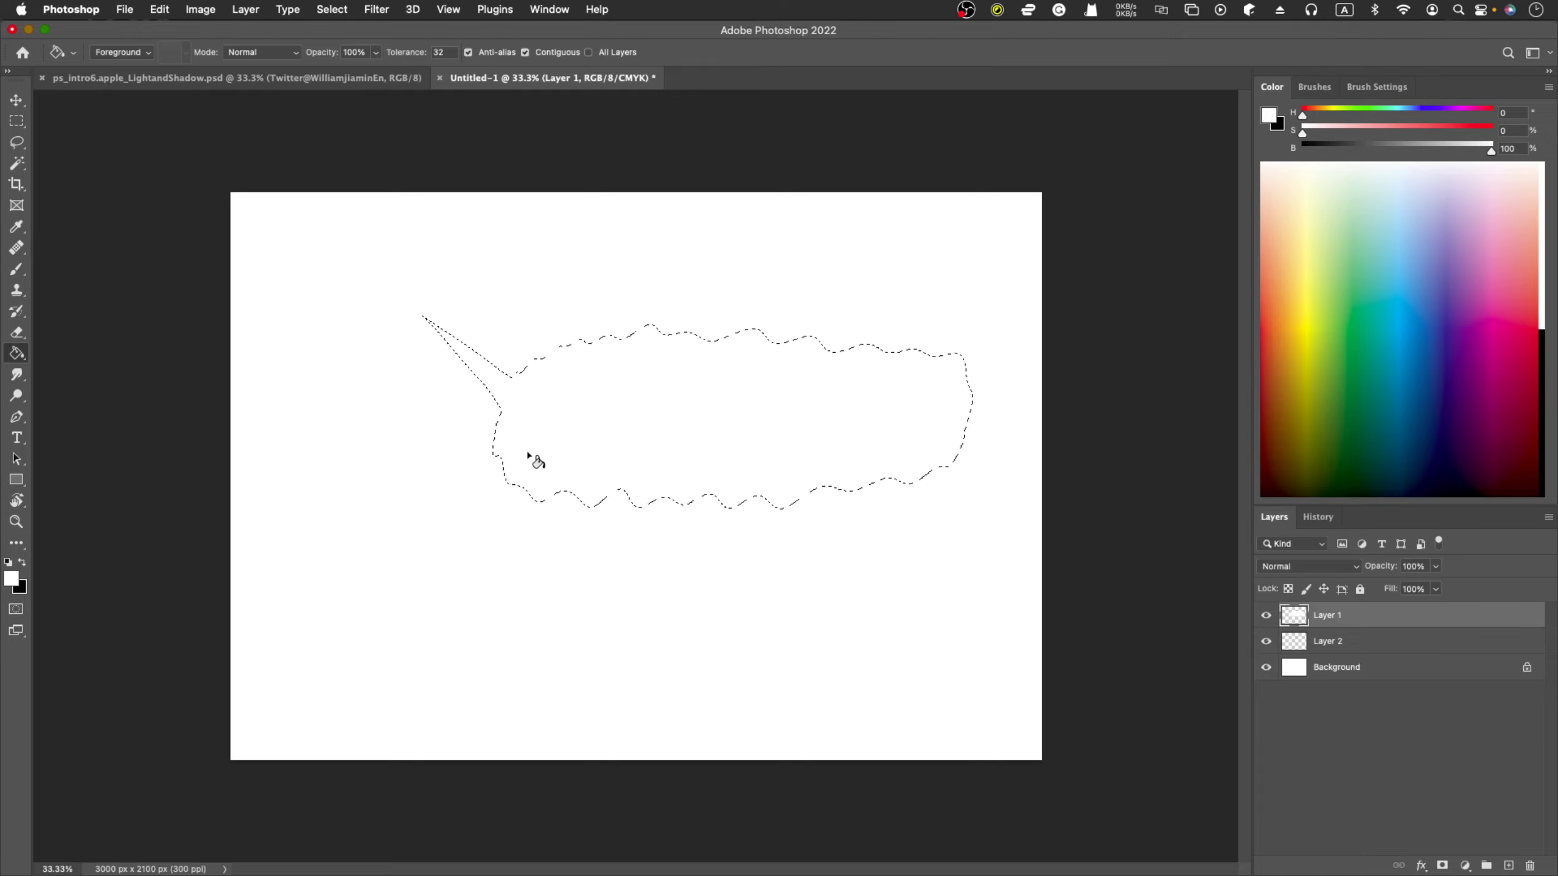
key("x")
left_click(559, 441)
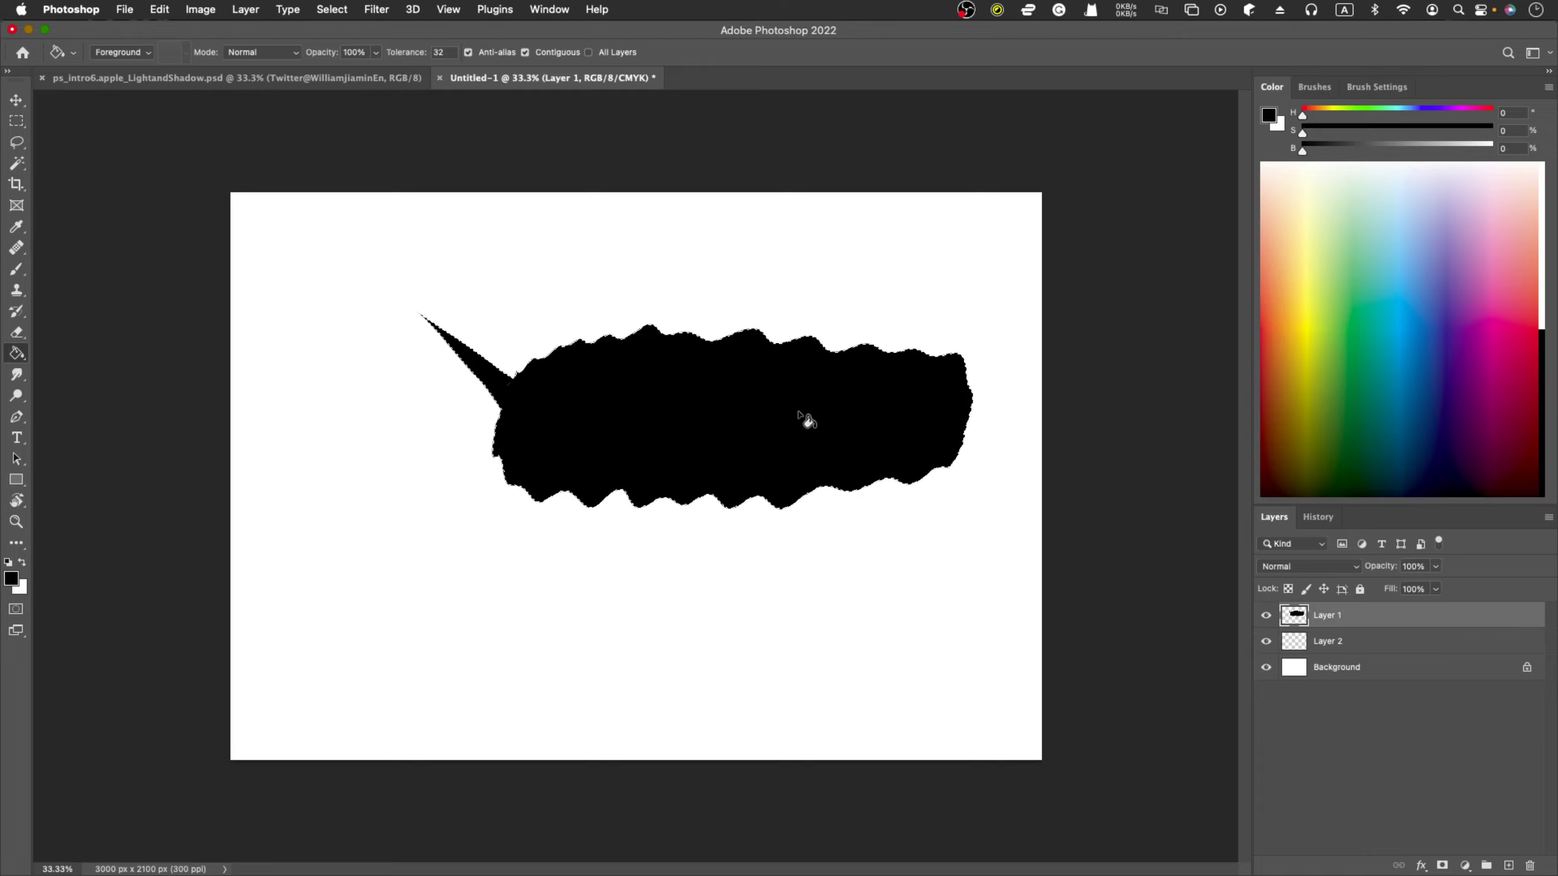
Step: Refill the selection on Layer 1 with white, and swap the colours to black foreground with Layer 1 active
key("x")
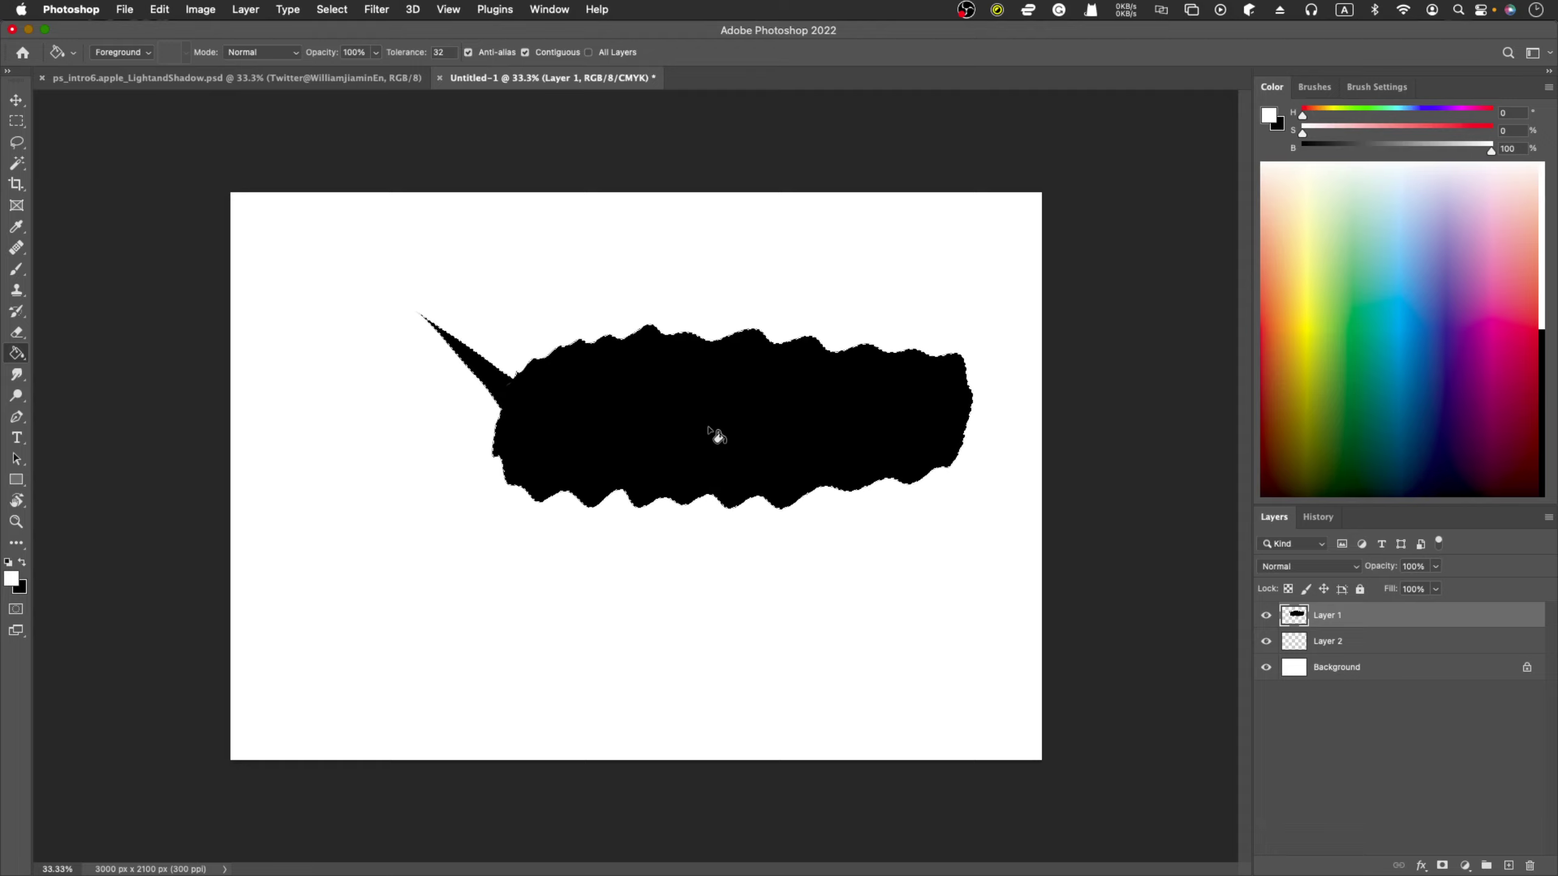
left_click(716, 435)
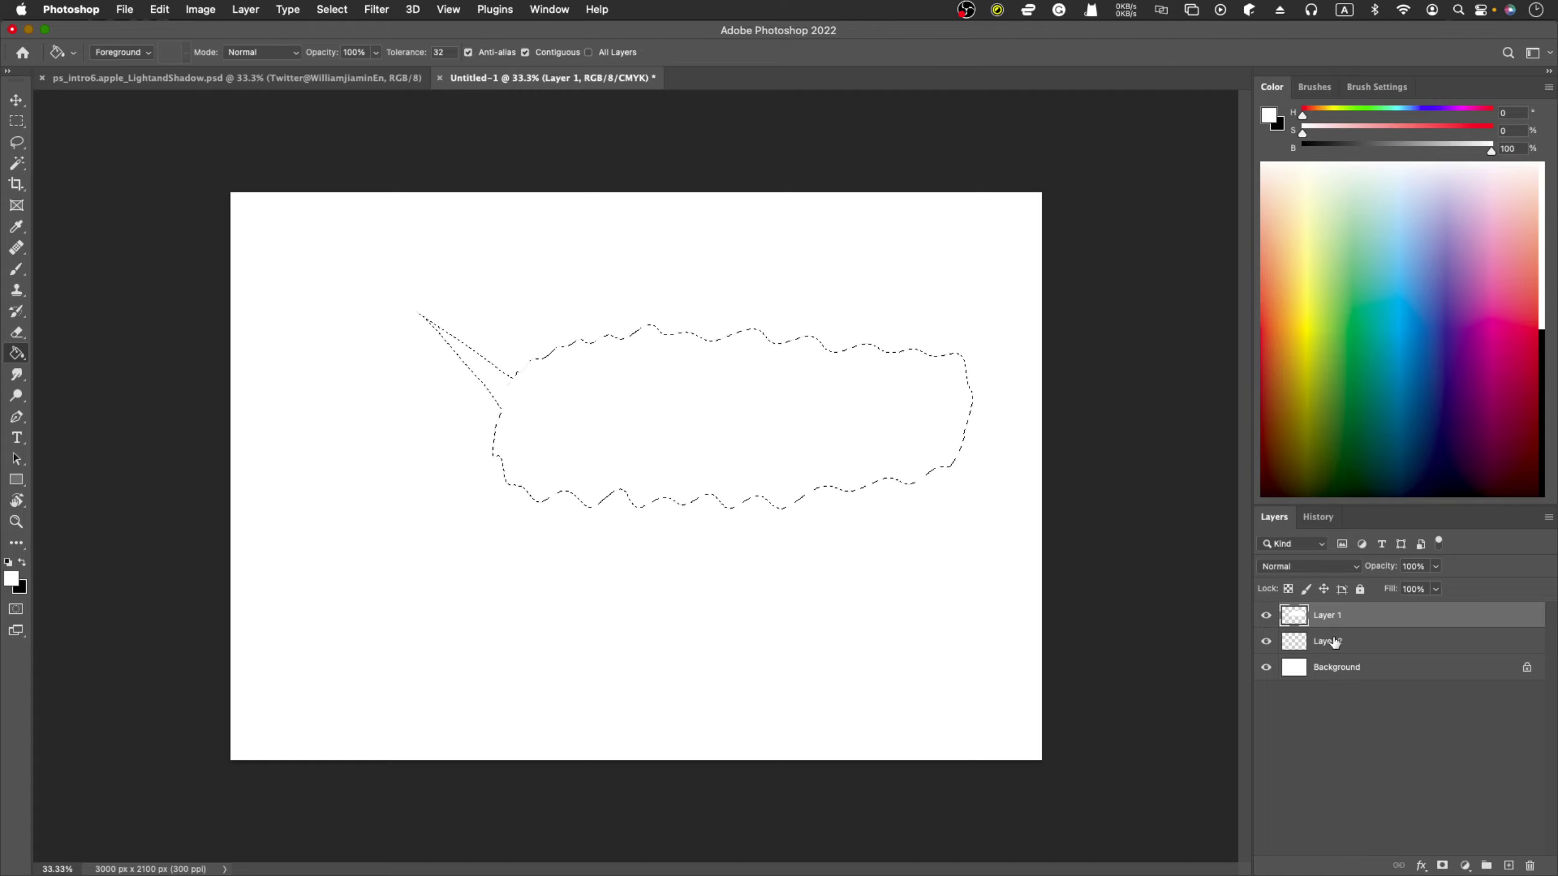
left_click(1334, 641)
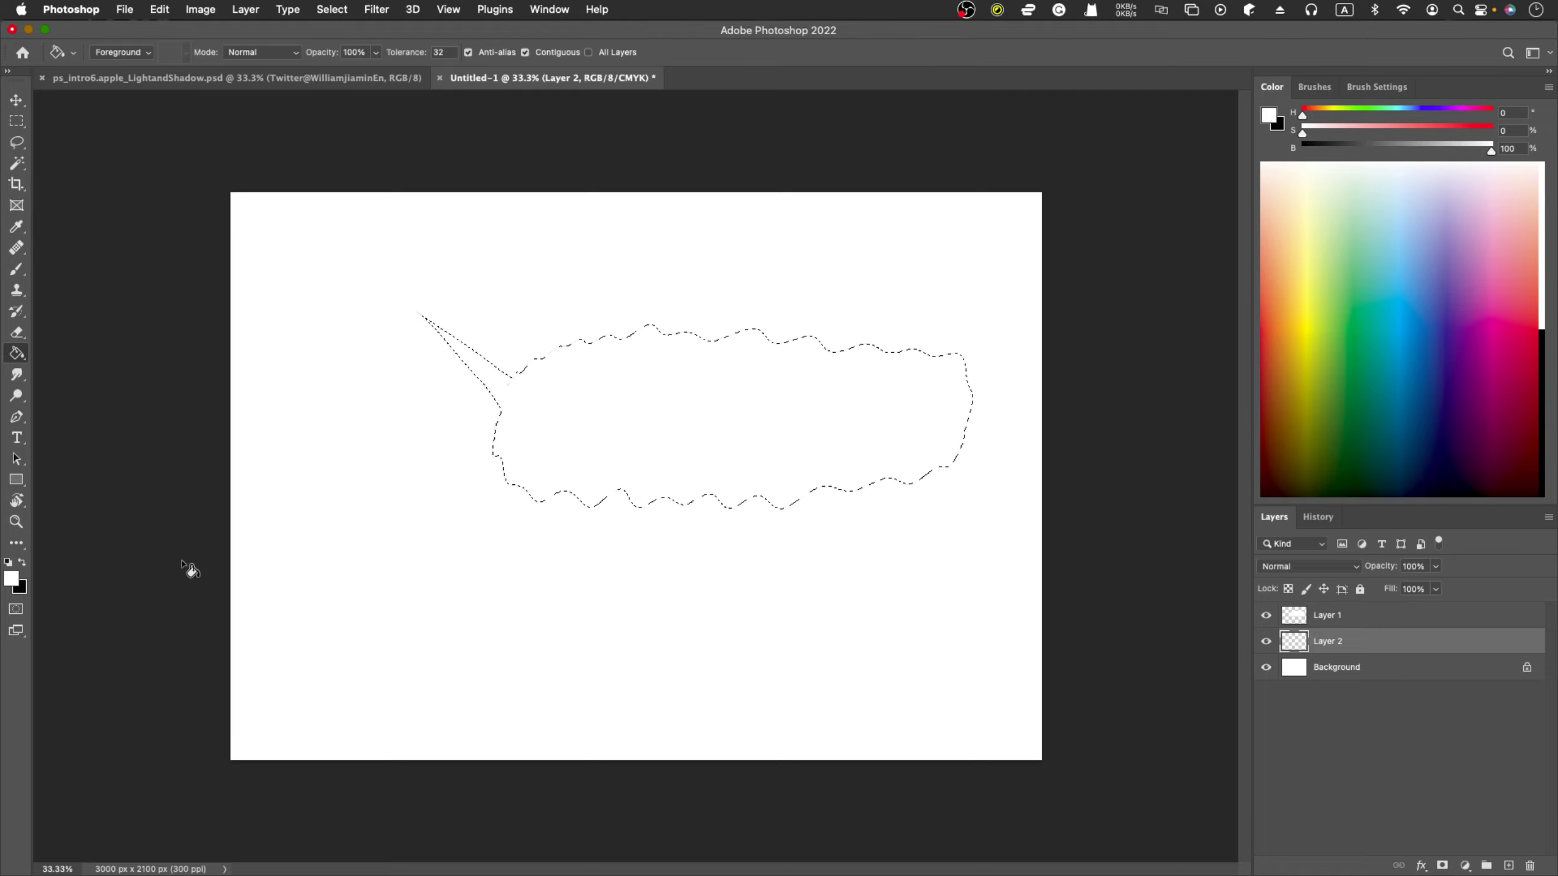
key("x")
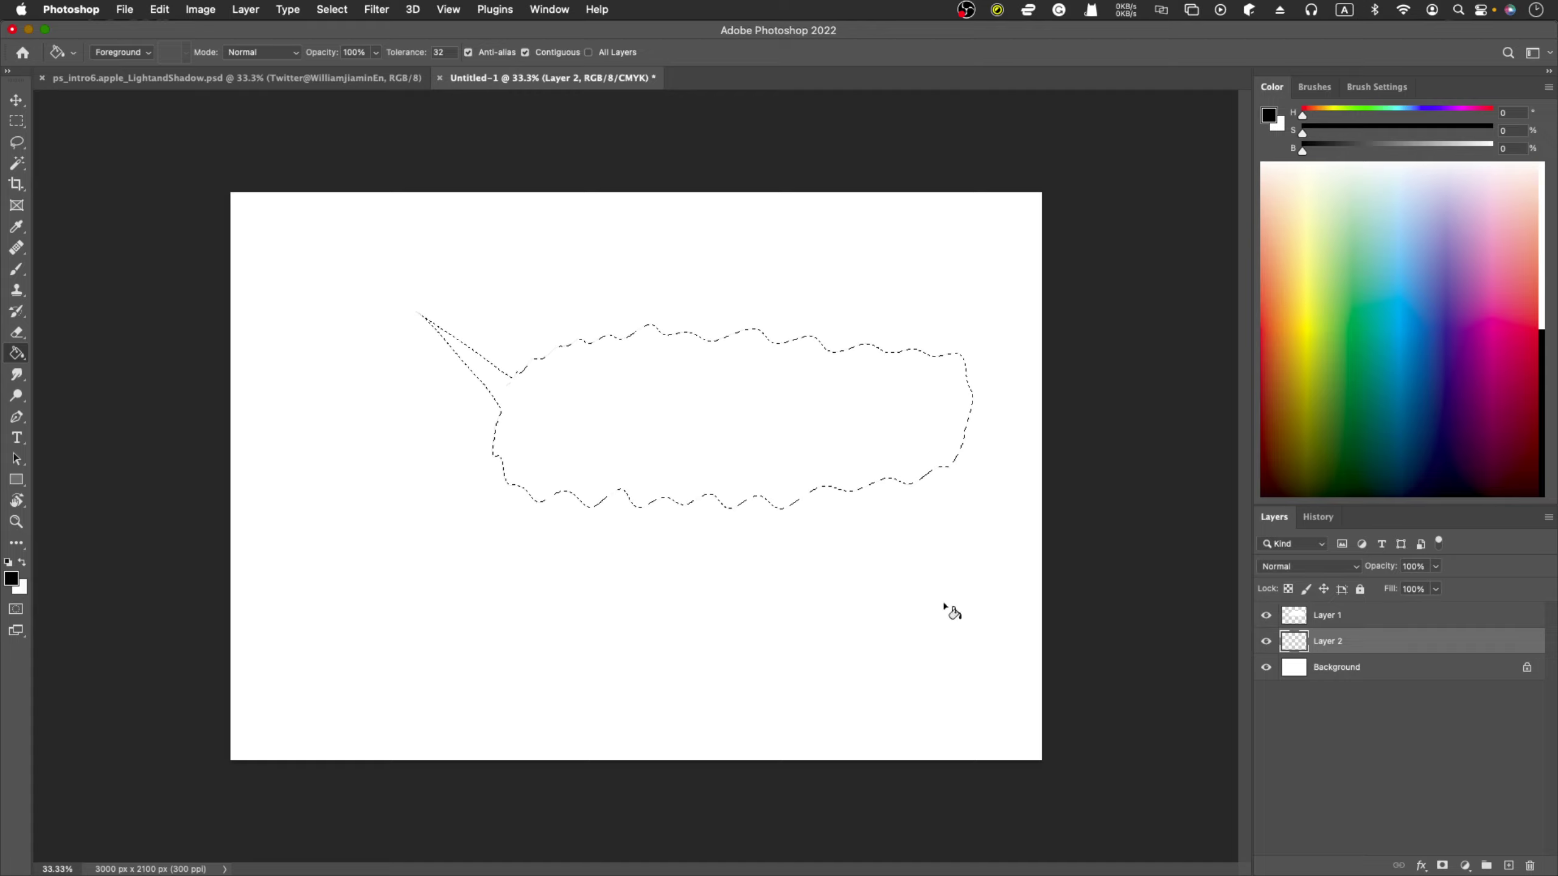
left_click(1349, 616)
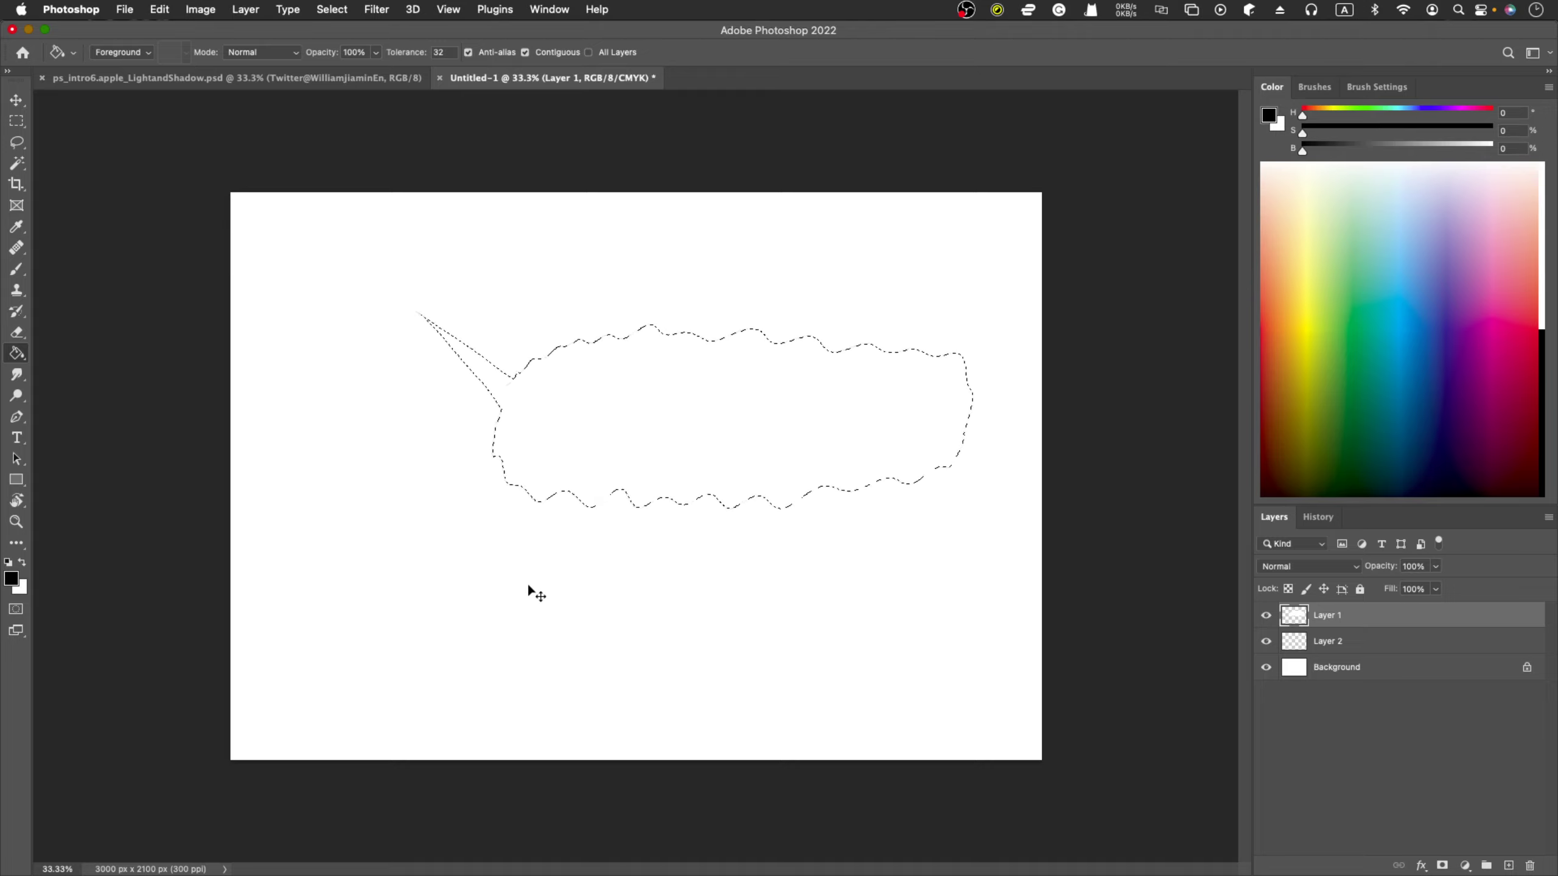
Step: Deselect the lasso selection and fill Layer 2 with black using the Paint Bucket
key("ctrl+d")
left_click(1389, 645)
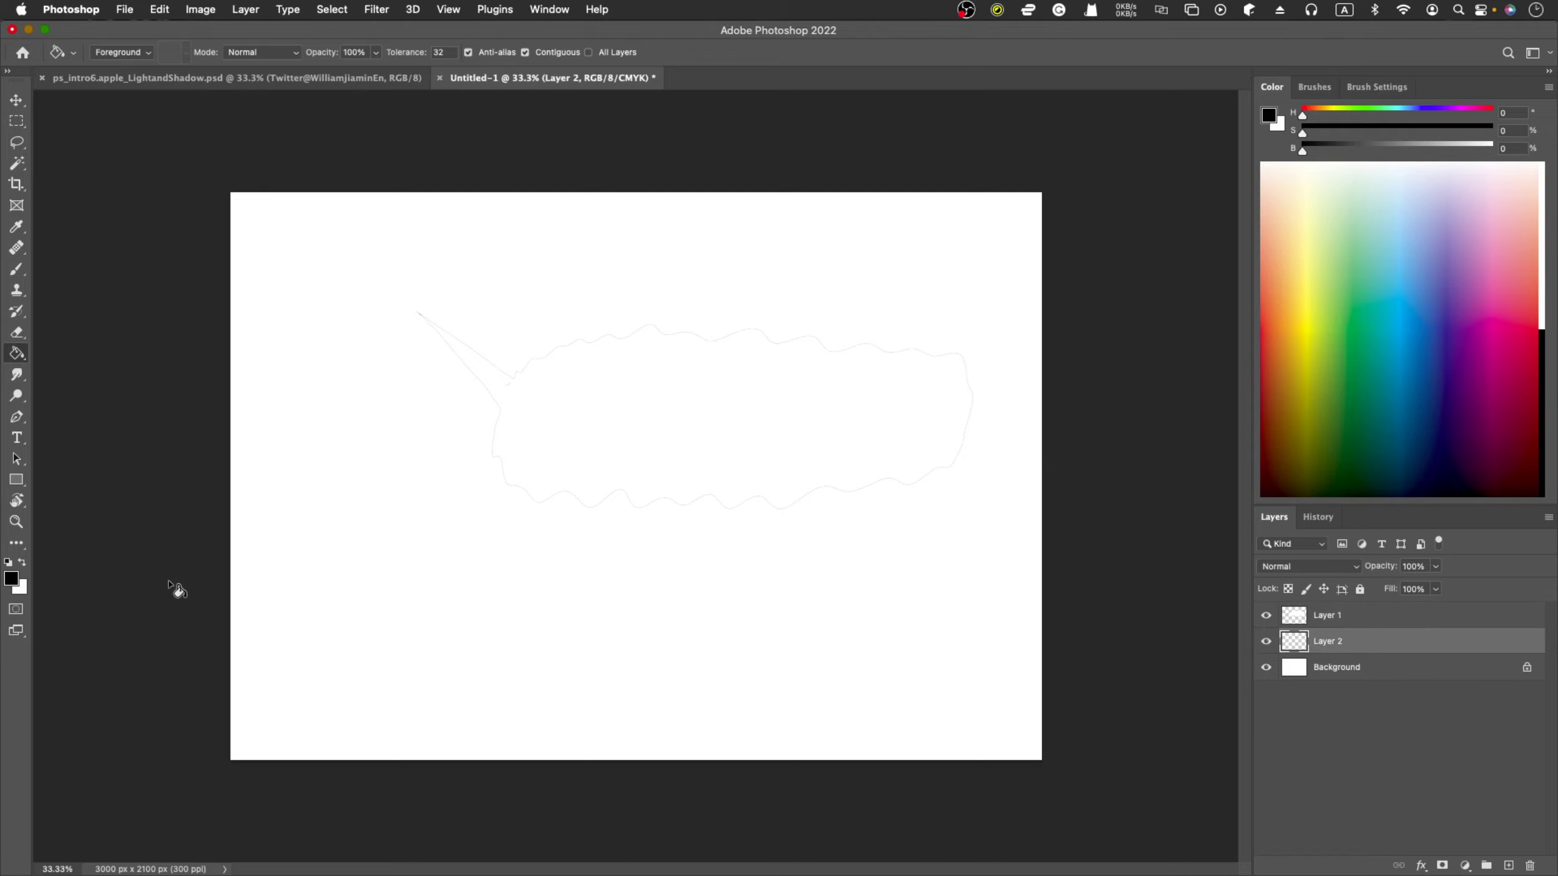
left_click(309, 582)
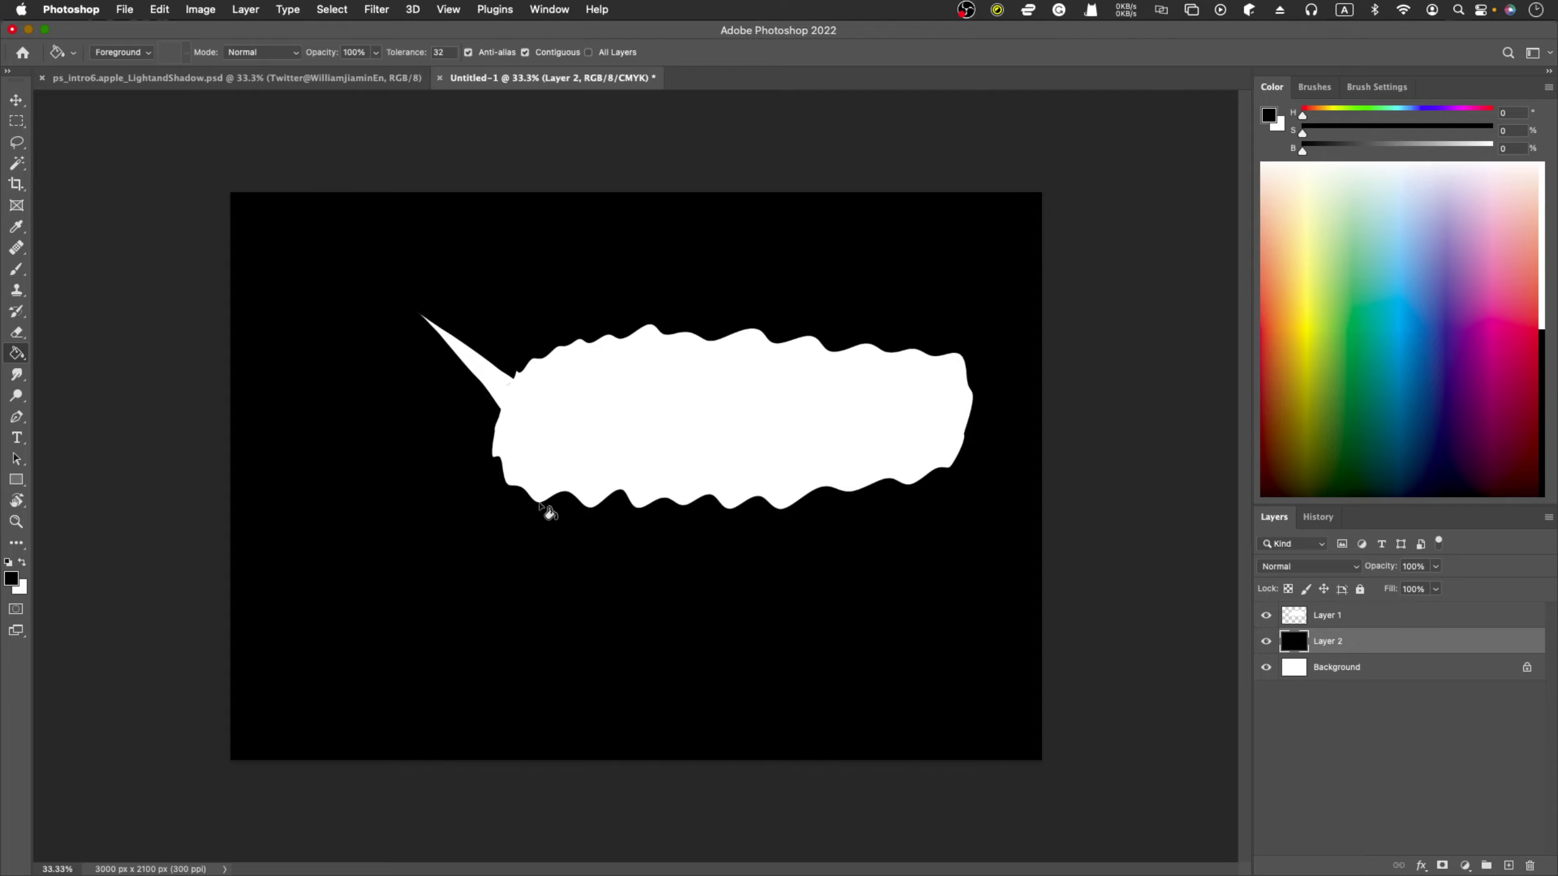
Step: Swap the foreground and background colours back and forth several times, ending on a black foreground
key("x")
key("x")
key("x")
key("x")
key("x")
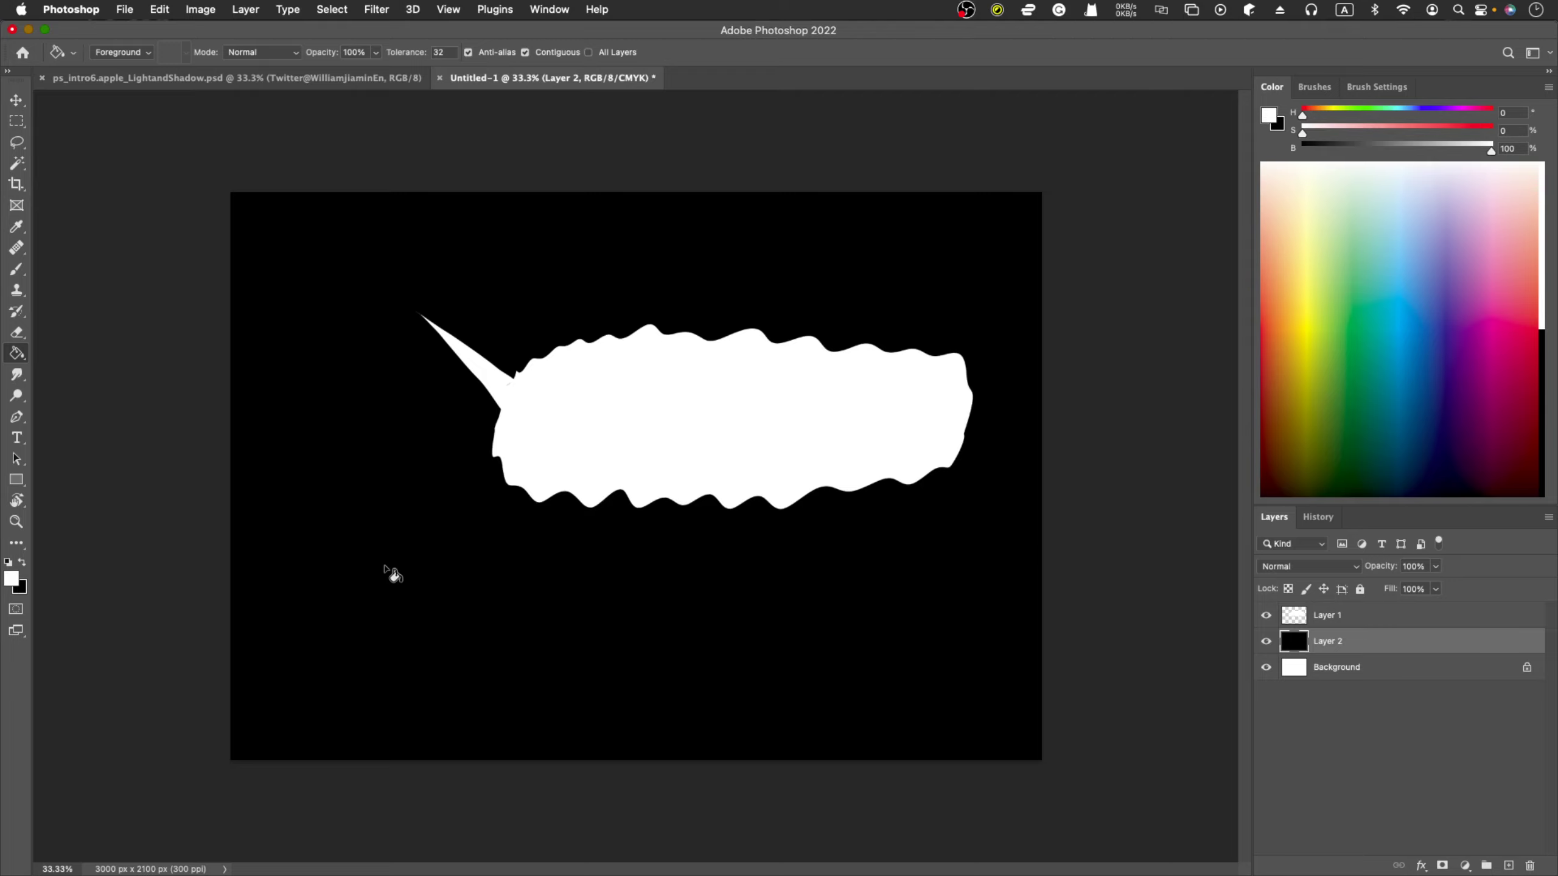
key("x")
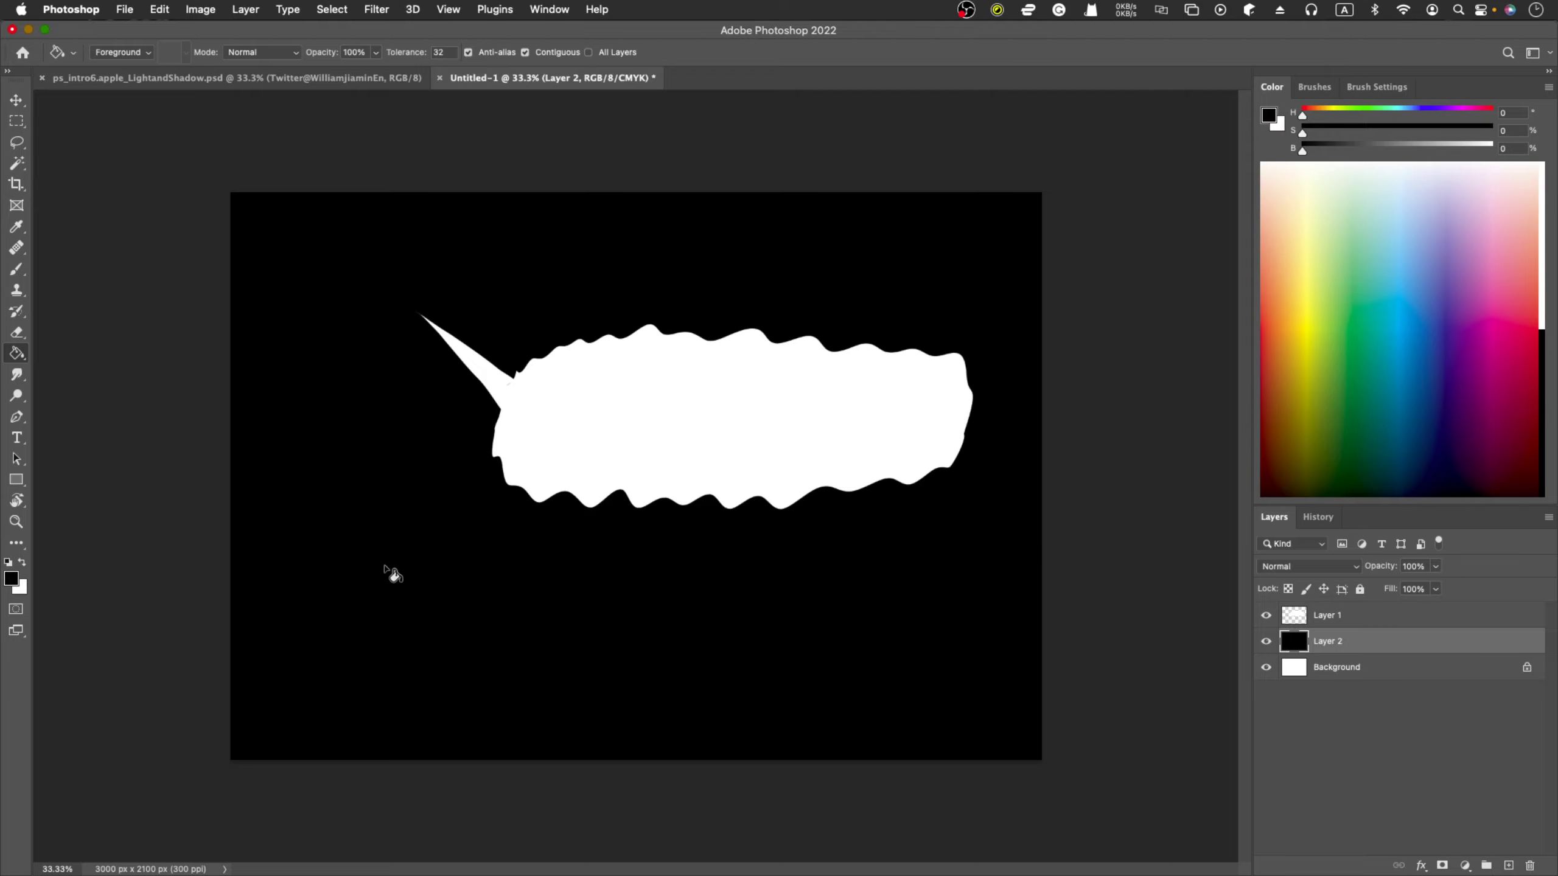
key("x")
key("x")
Step: Open the foreground colour picker at hue 154° and turn off the gamut warning
left_click(16, 582)
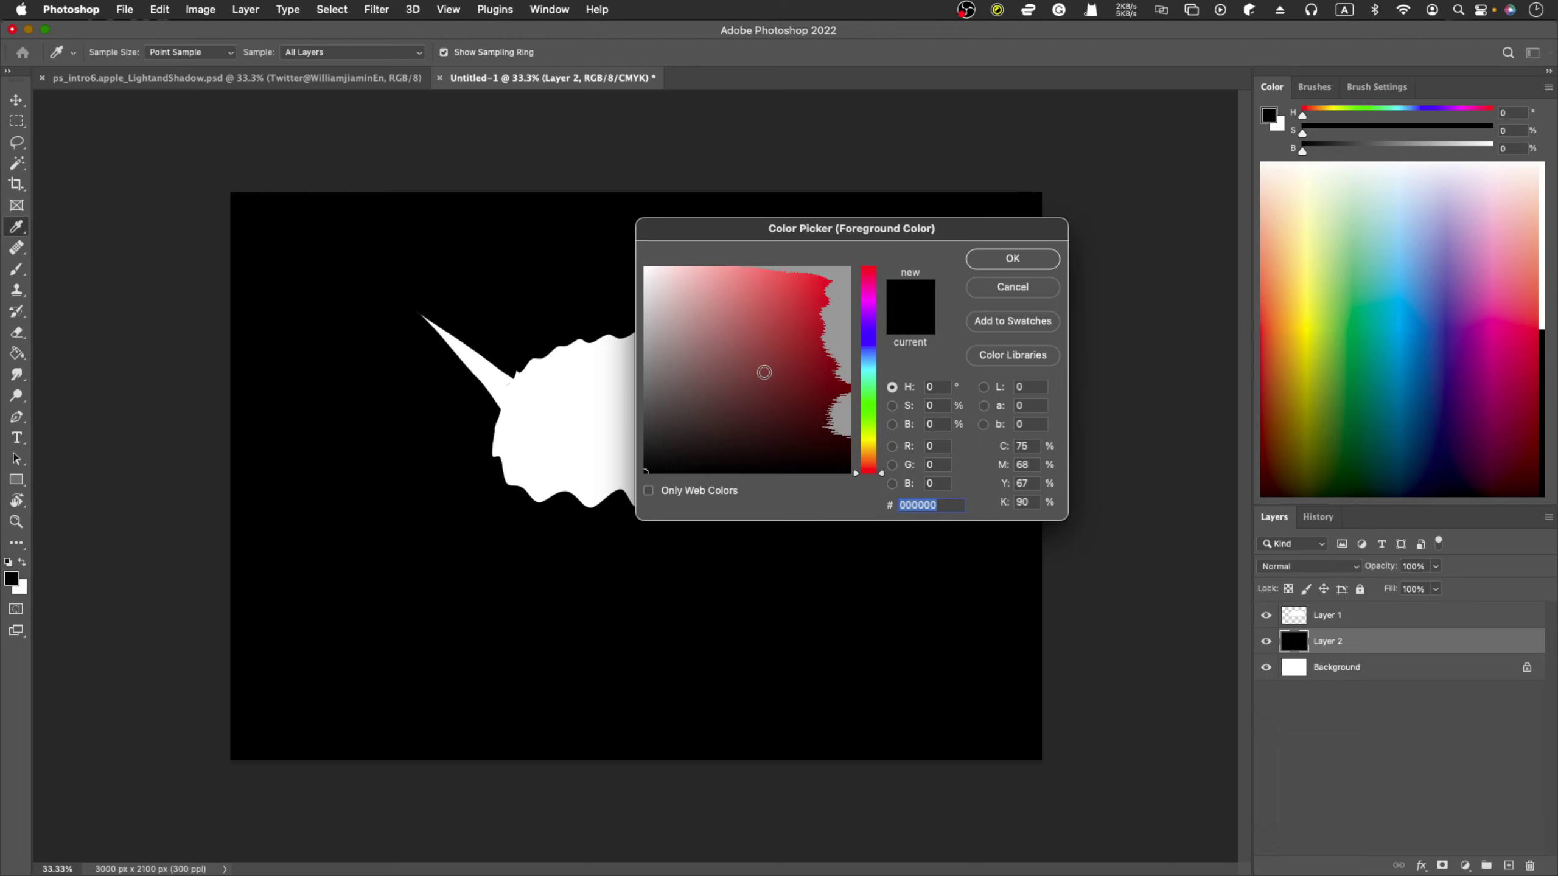
left_click(869, 459)
left_click_drag(870, 460, 870, 385)
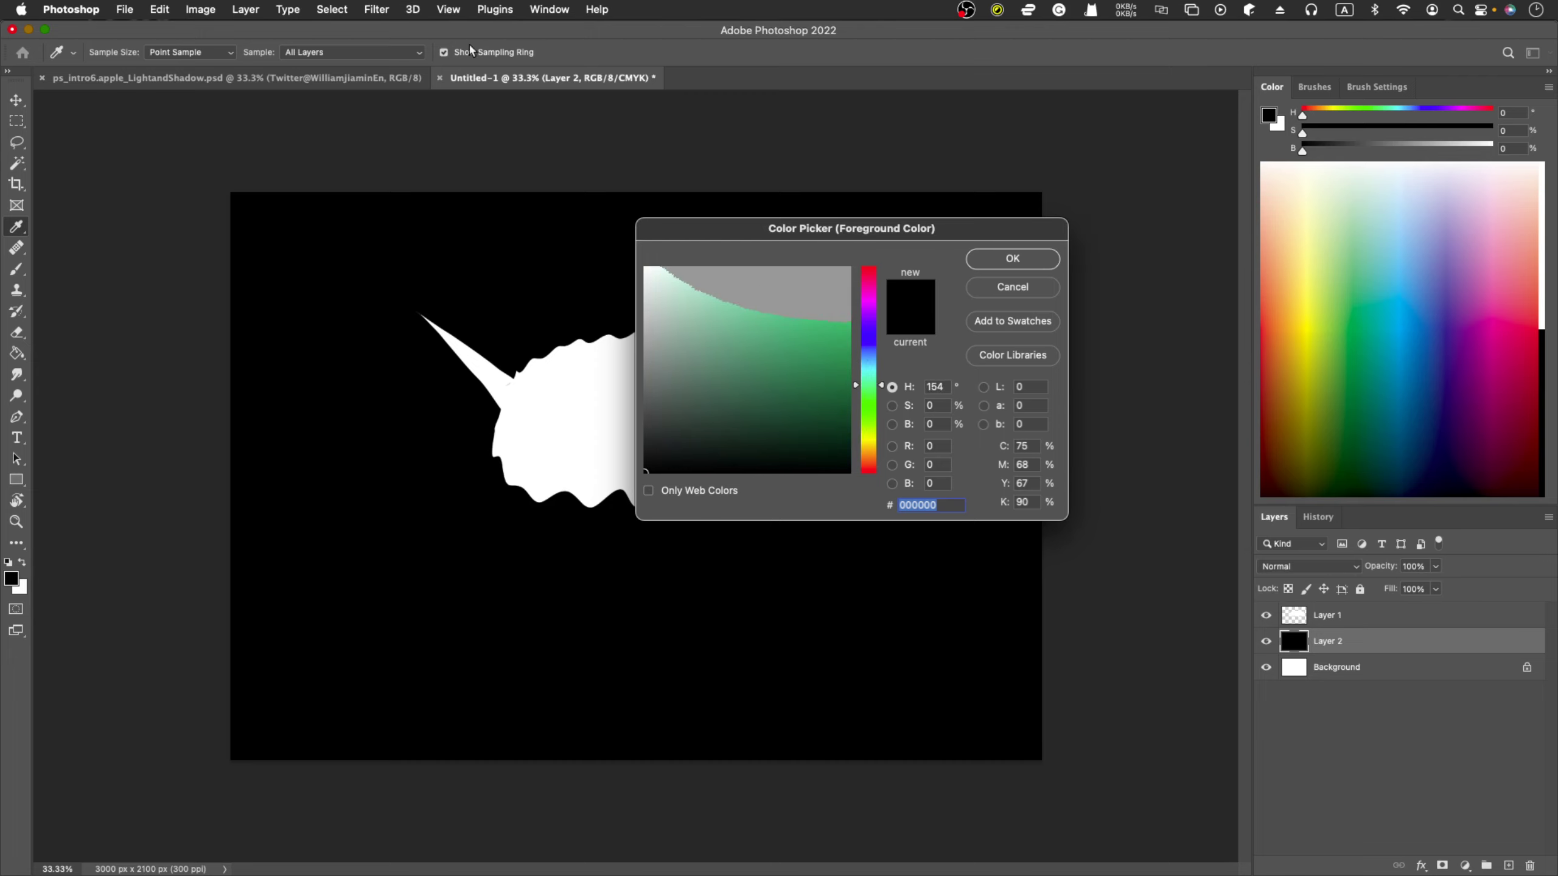
left_click(448, 10)
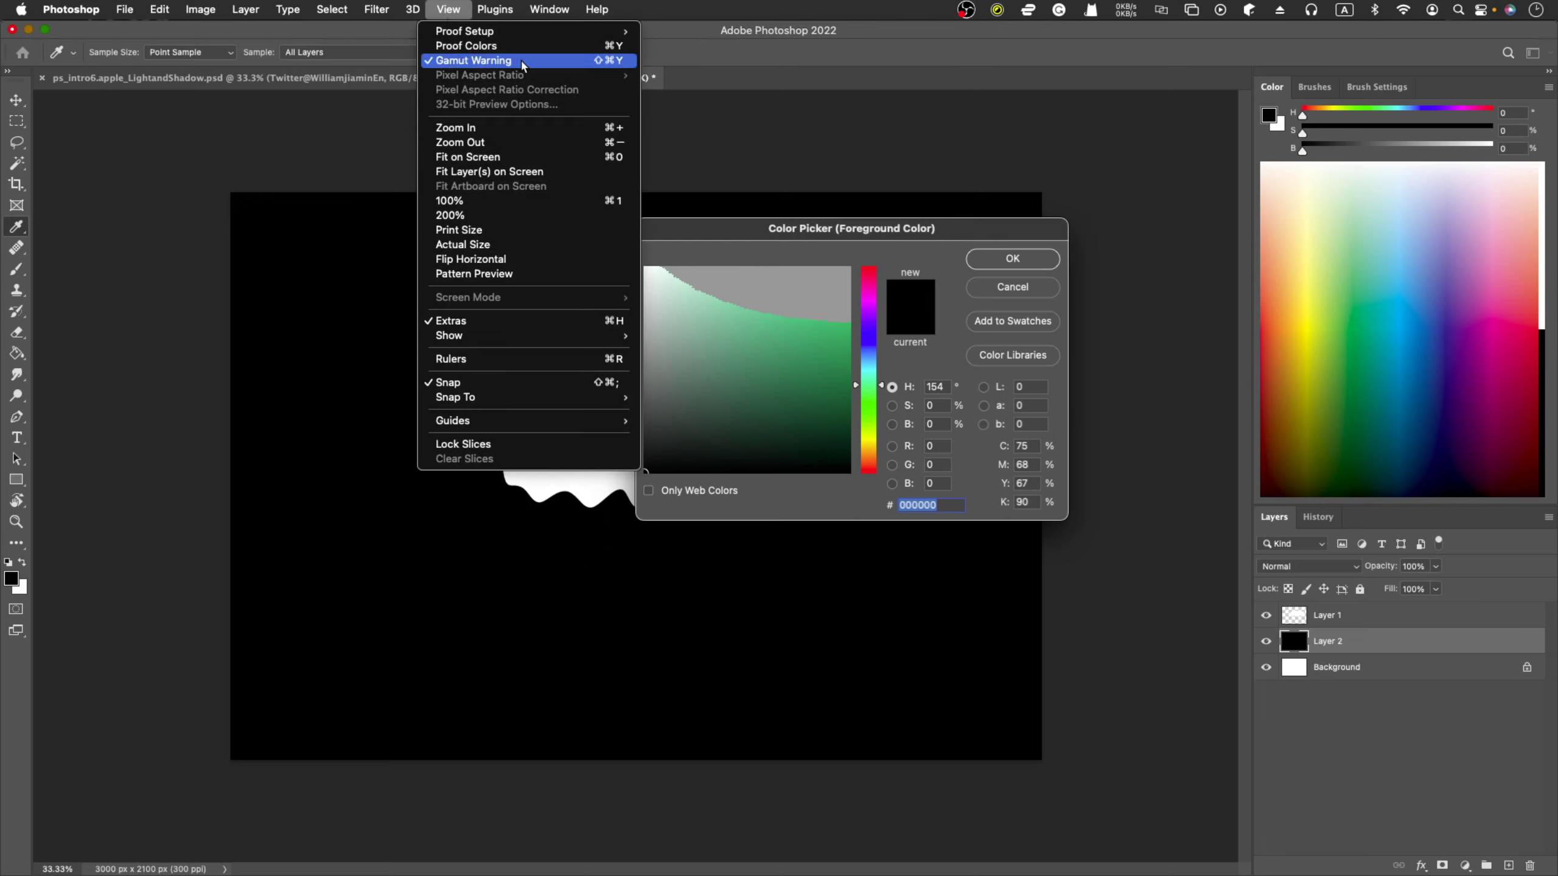
left_click(465, 66)
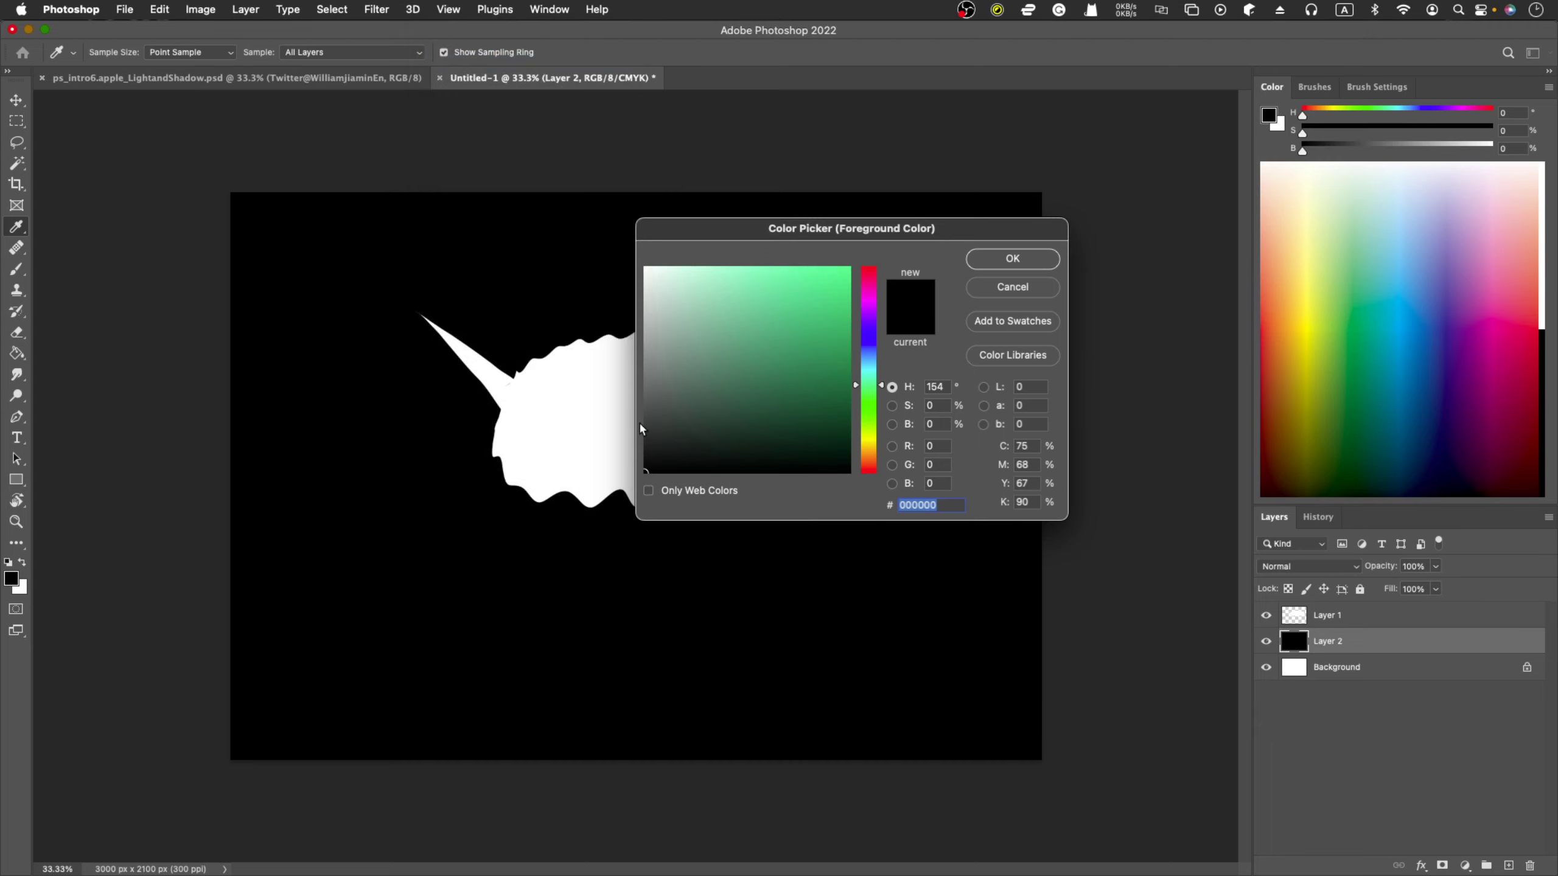
Step: Set the foreground colour to blue-violet 3a47aa and fill Layer 2 with it using the Paint Bucket
left_click_drag(856, 389, 861, 341)
left_click(779, 336)
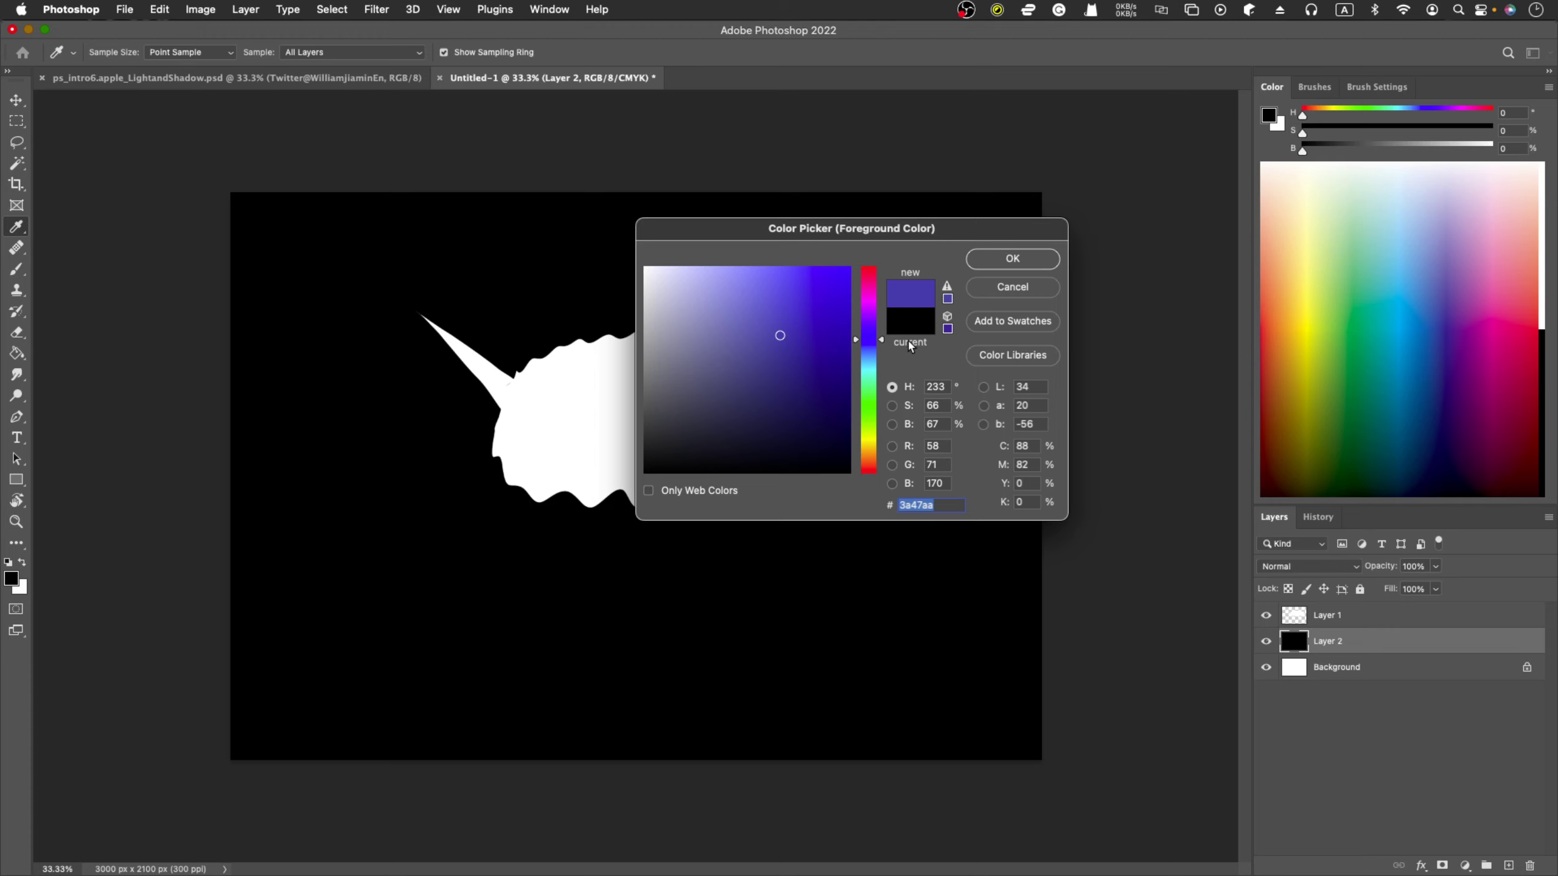
left_click(1009, 259)
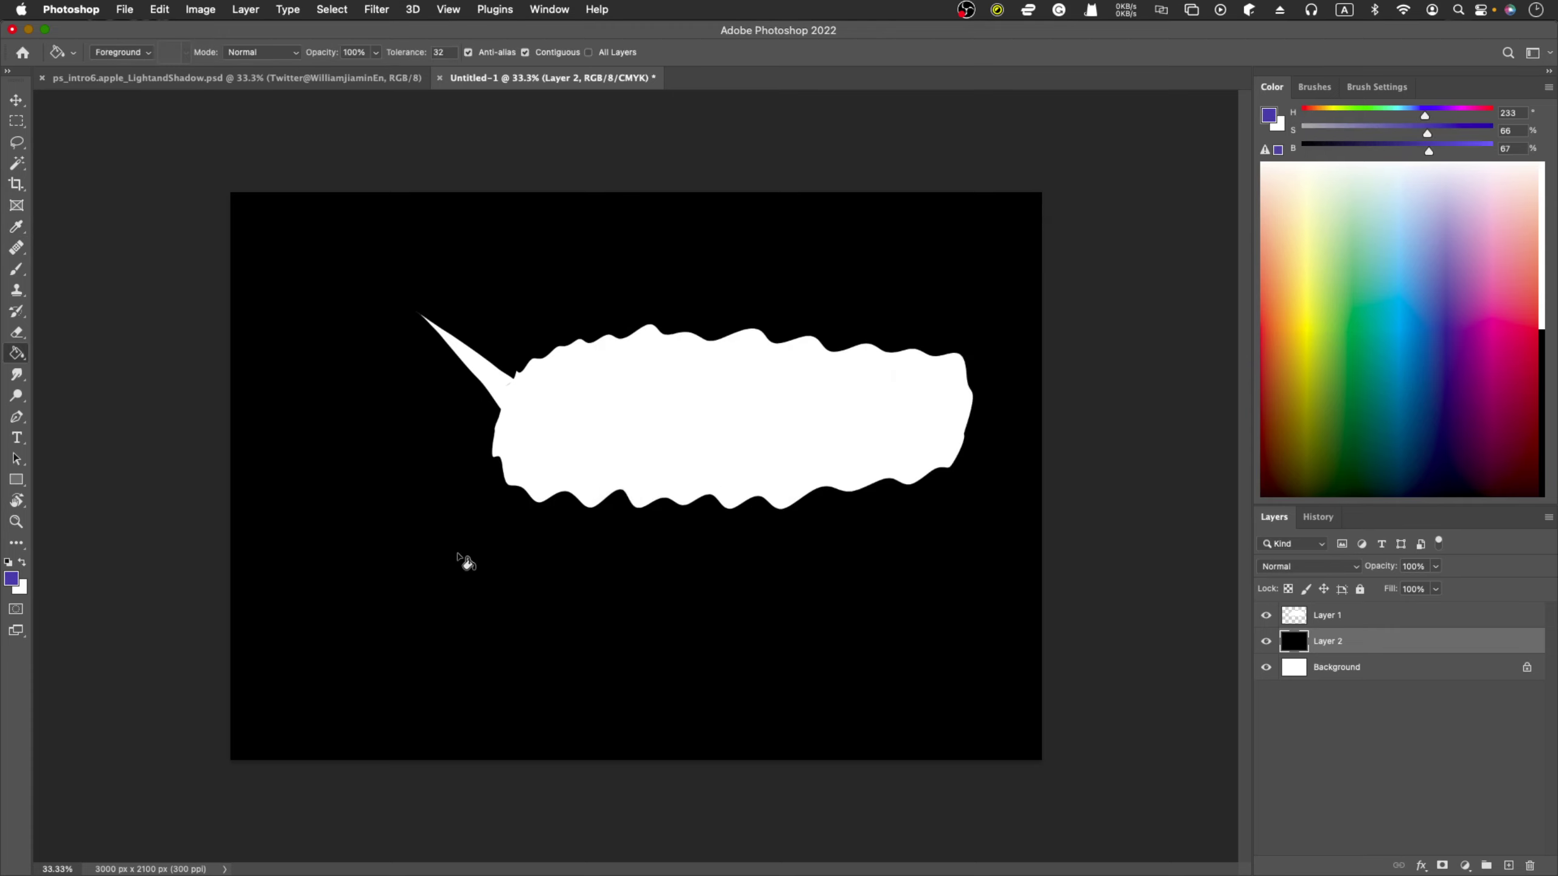
left_click(353, 588)
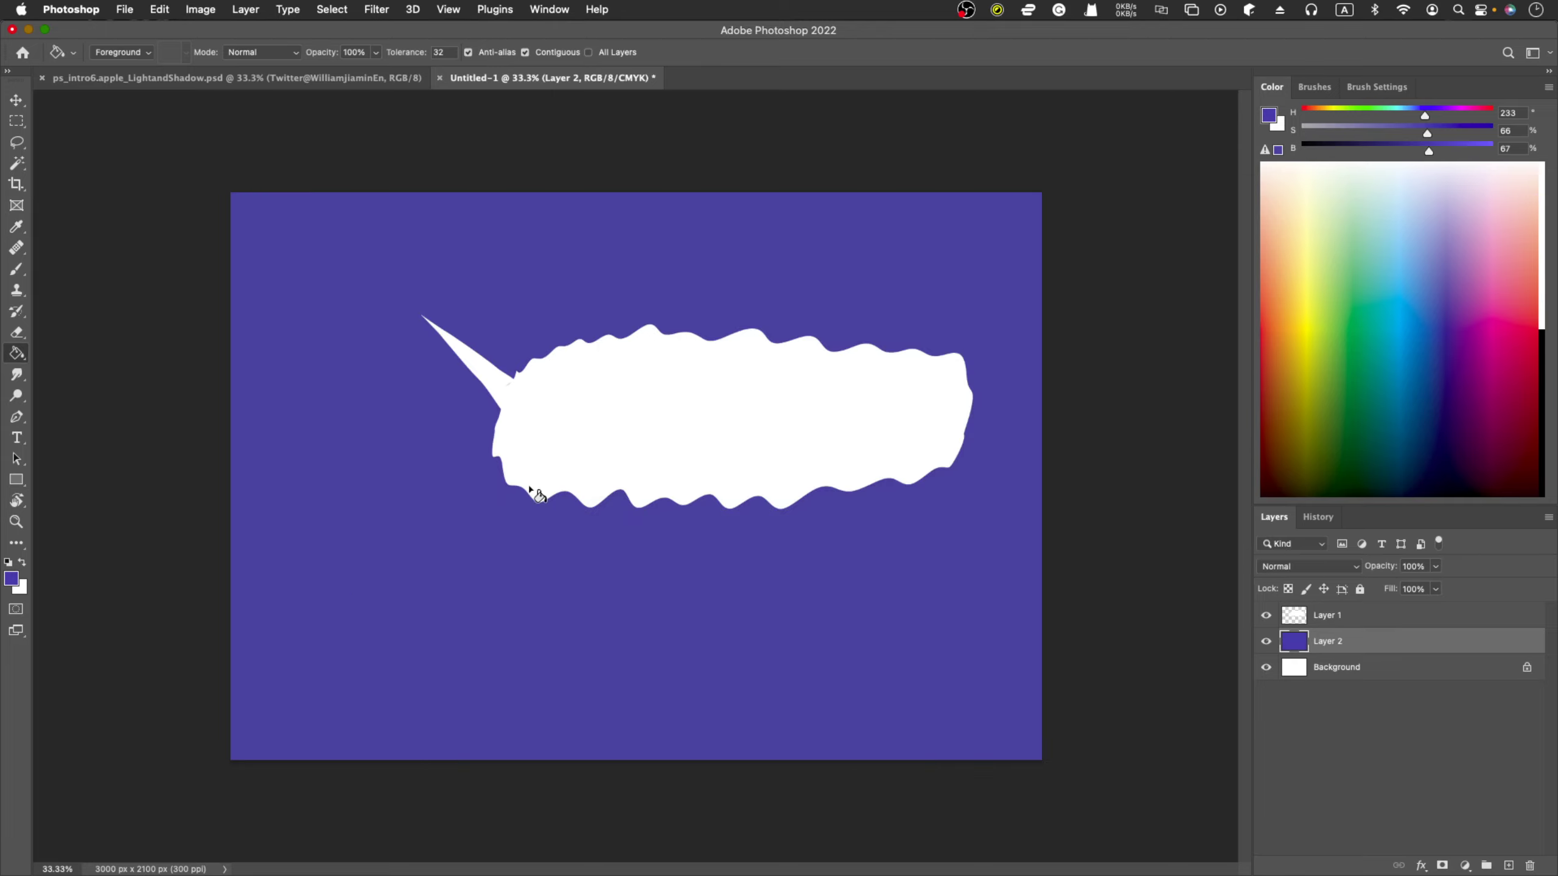
Step: Handwrite a full name with an underline on Layer 1 inside the white bubble, using the Brush in blue-violet
key("b")
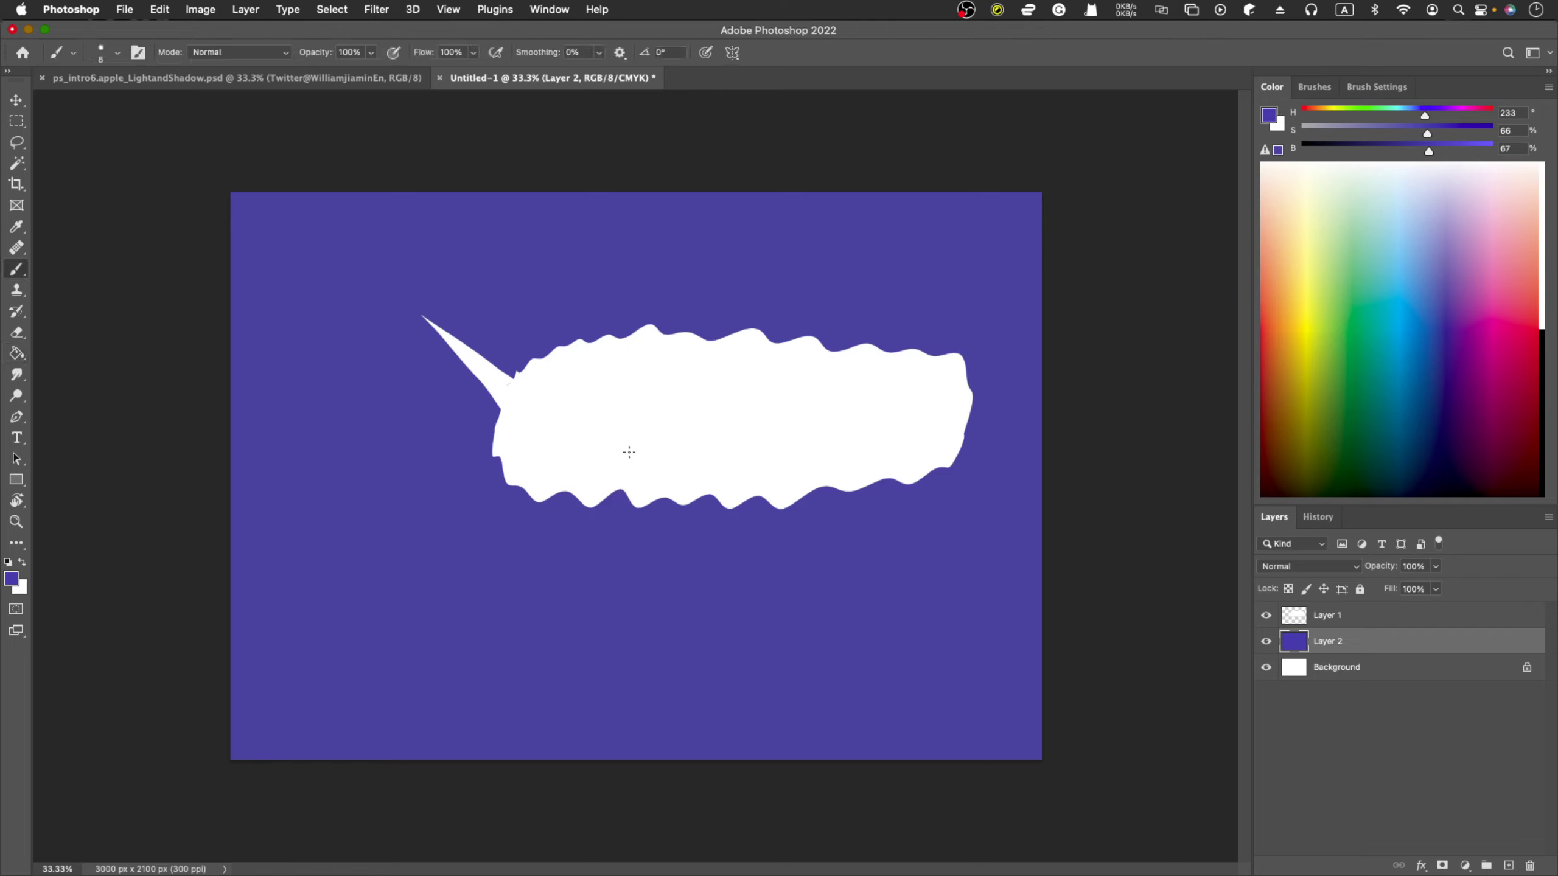
left_click(1336, 618)
left_click_drag(615, 382, 678, 470)
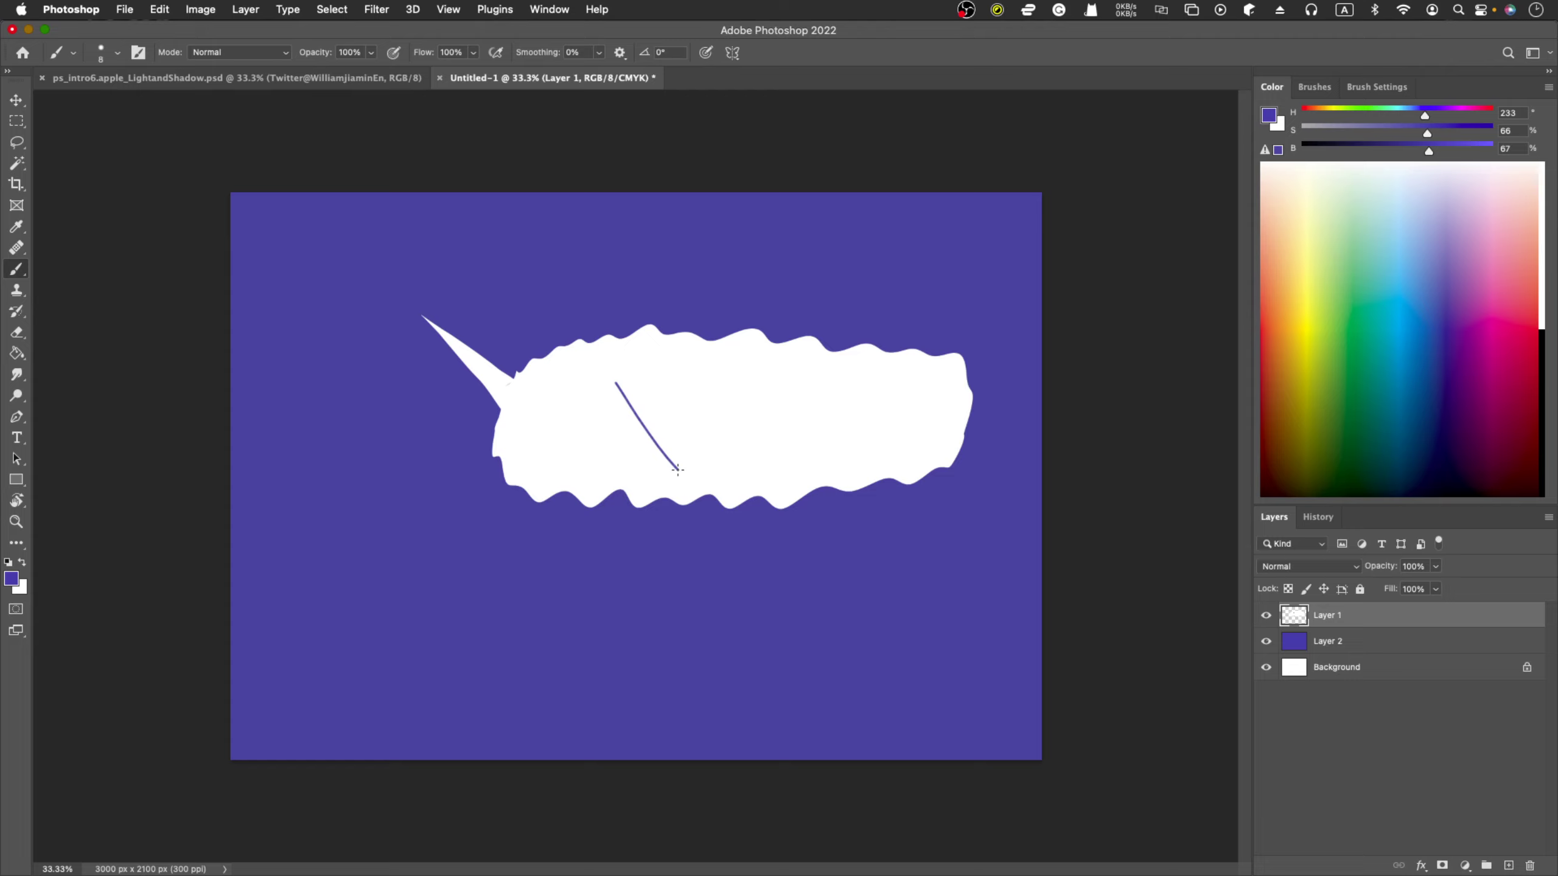
key("super+z")
left_click_drag(541, 419, 618, 373)
mouse_move(603, 433)
left_mouse_down()
mouse_move(630, 405)
mouse_move(642, 425)
mouse_move(701, 428)
mouse_move(761, 393)
mouse_move(767, 430)
left_mouse_up()
mouse_move(779, 427)
left_mouse_down()
mouse_move(802, 413)
mouse_move(875, 430)
mouse_move(924, 417)
left_mouse_up()
left_click_drag(515, 464, 959, 452)
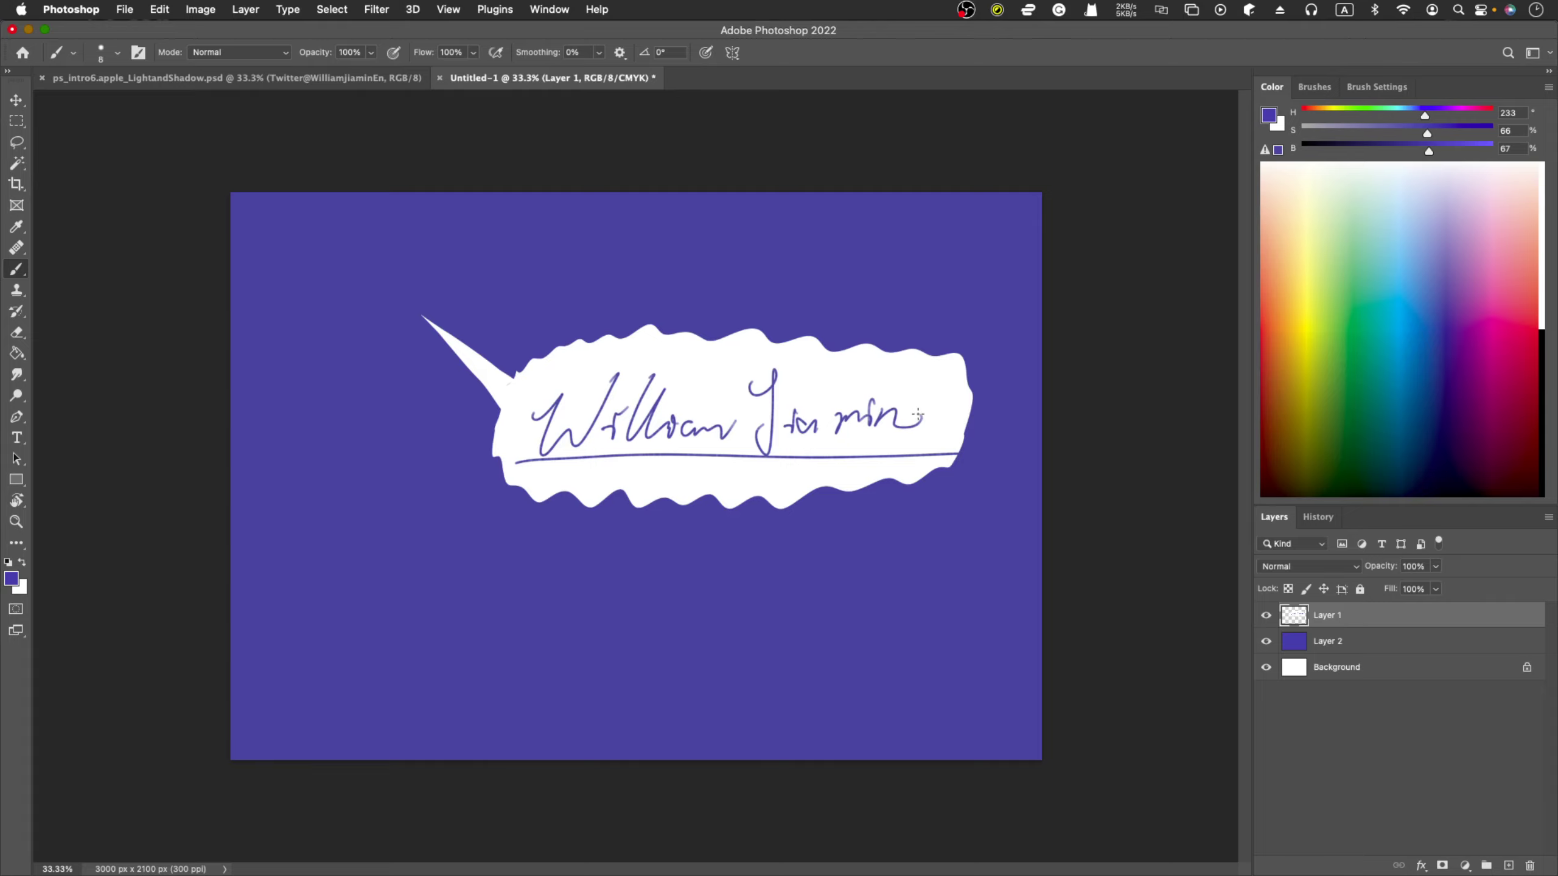
Step: Erase over the tail of the last handwritten letter on Layer 1 with a 20 px Eraser, swapping to a white foreground before the final stroke
key("z")
left_click_drag(918, 415, 908, 421)
key("e")
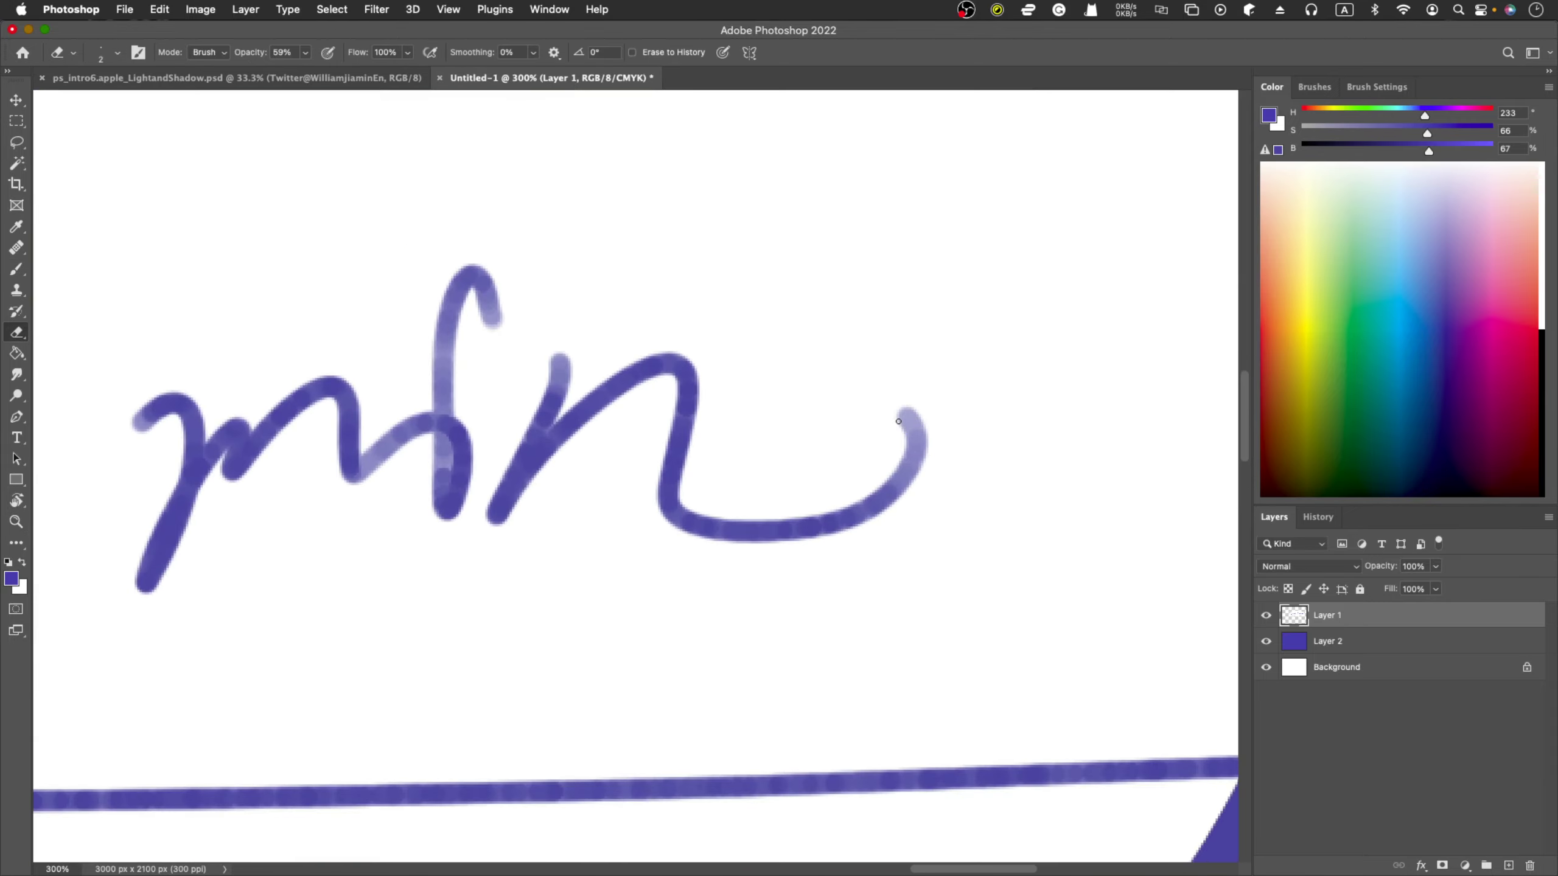
key("bracketright")
key("bracketright")
key("bracketright")
key("bracketright")
key("bracketright")
key("bracketright")
mouse_move(899, 421)
left_mouse_down()
mouse_move(905, 368)
mouse_move(941, 528)
mouse_move(898, 372)
mouse_move(923, 508)
left_mouse_up()
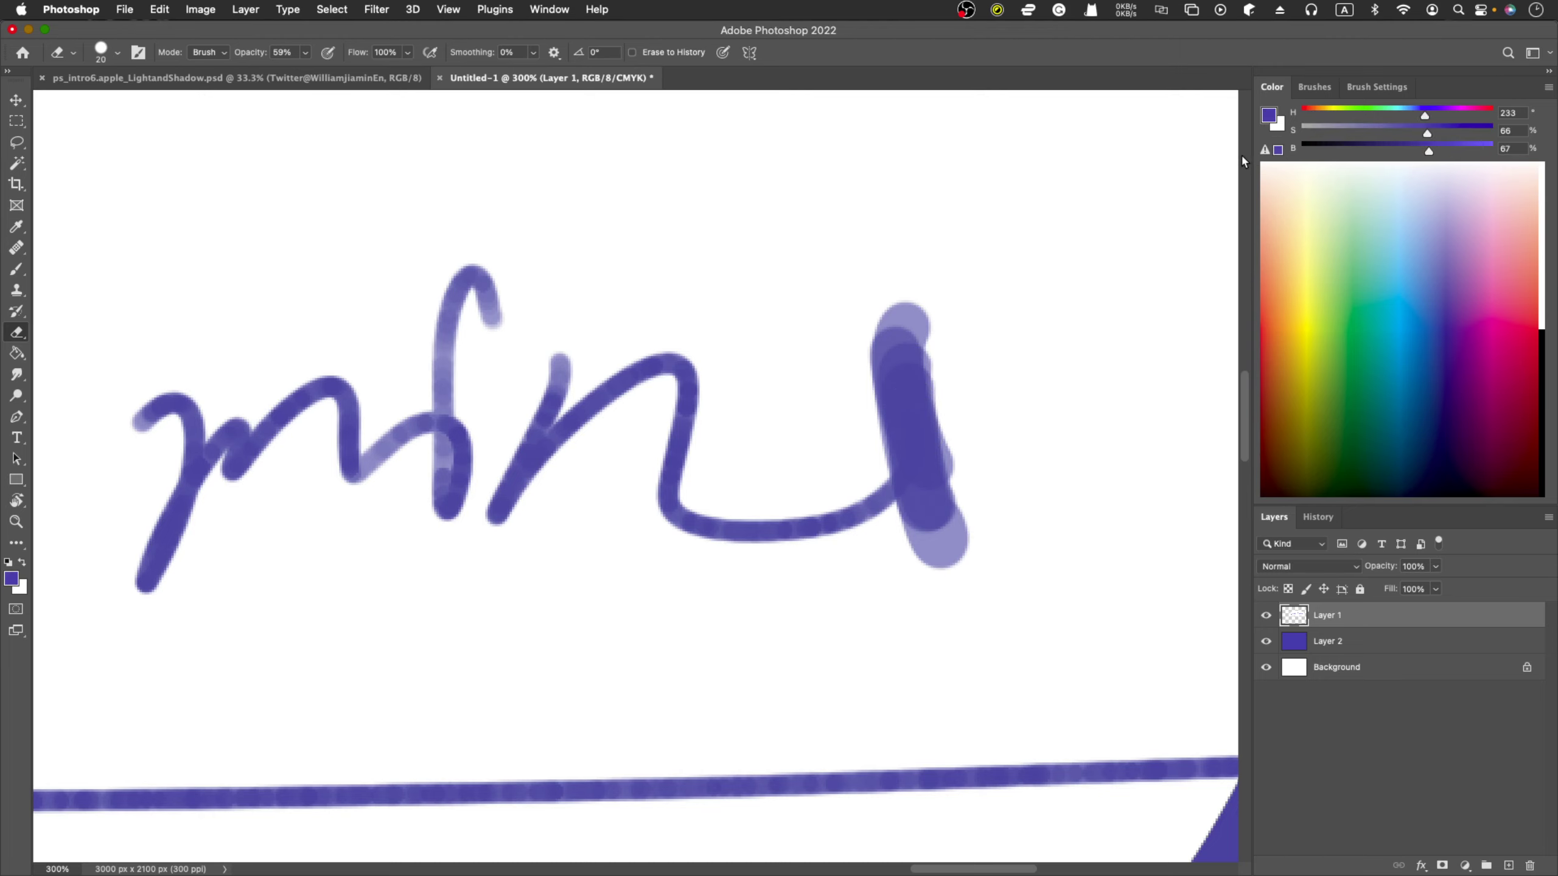
mouse_move(909, 302)
left_mouse_down()
mouse_move(858, 399)
mouse_move(926, 288)
mouse_move(876, 442)
mouse_move(920, 398)
mouse_move(852, 452)
left_mouse_up()
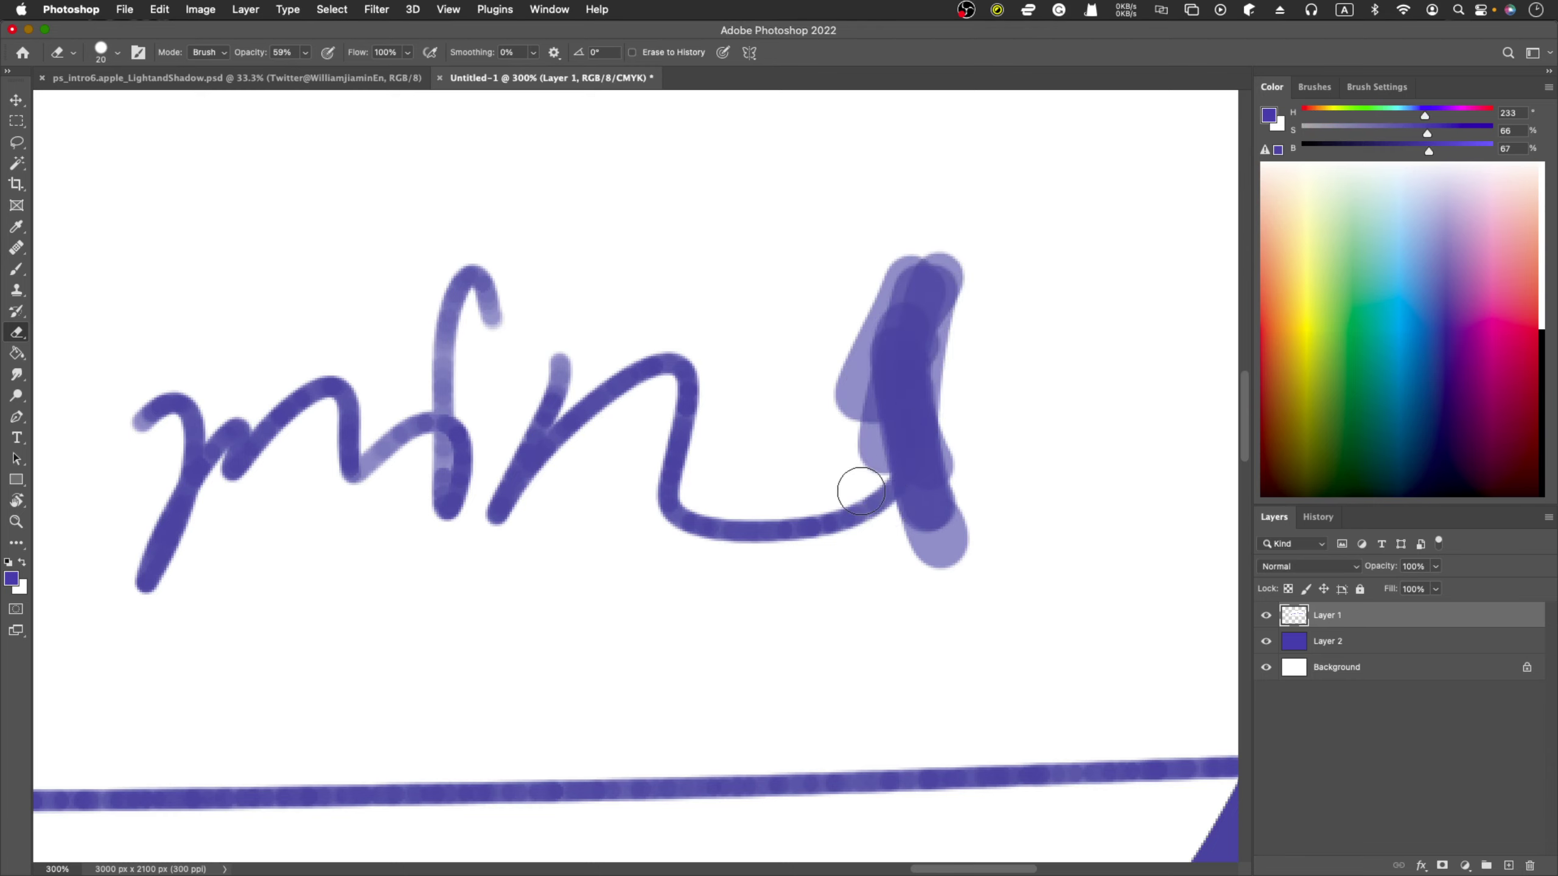
key("x")
mouse_move(942, 368)
left_mouse_down()
mouse_move(932, 251)
mouse_move(932, 279)
left_mouse_up()
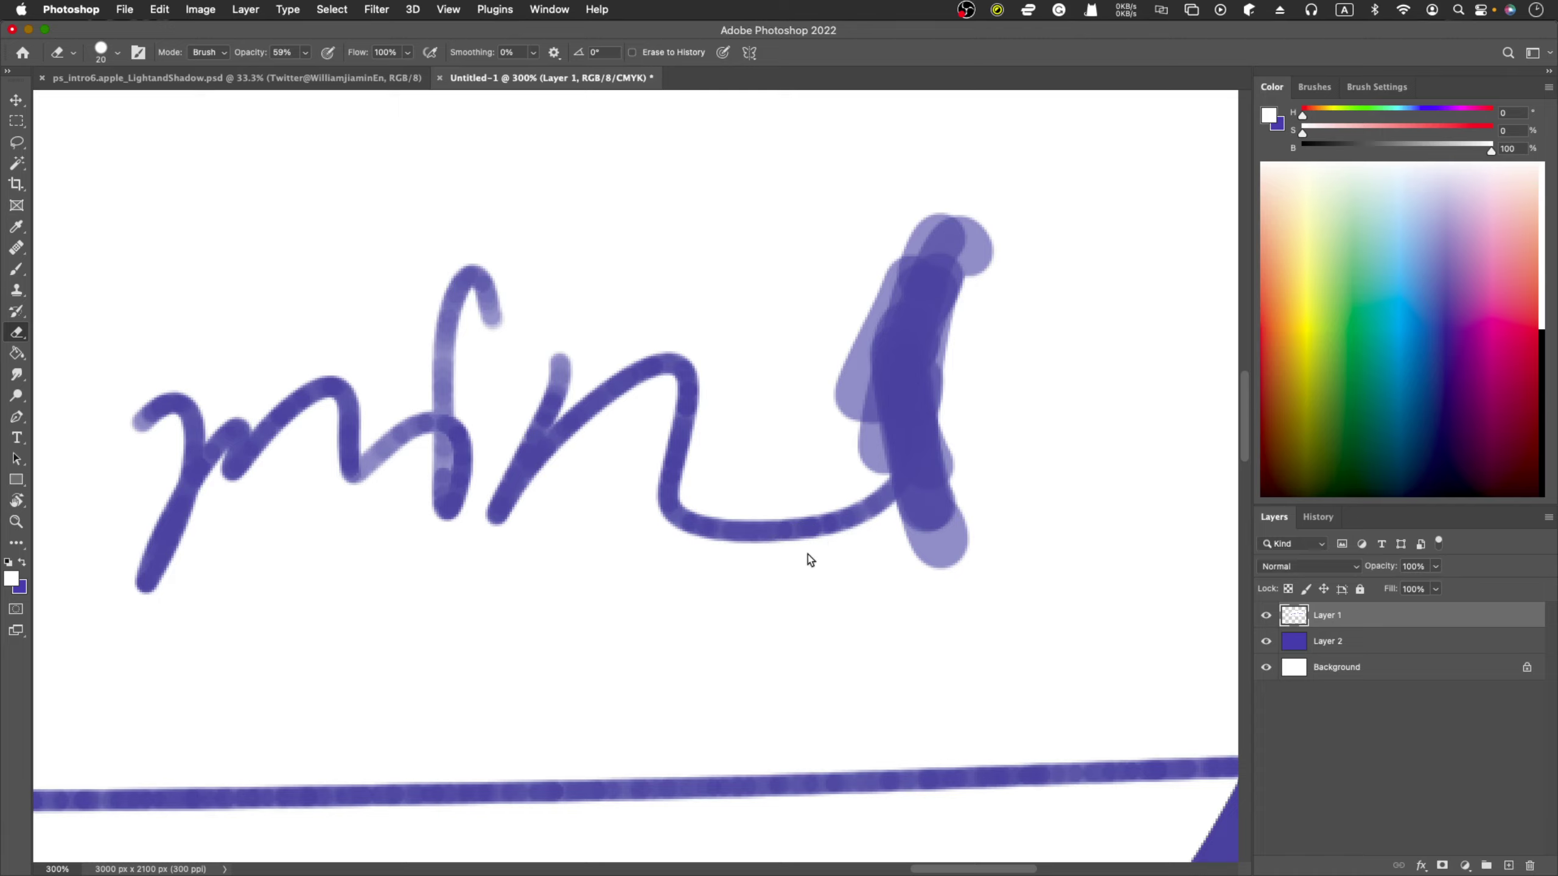
Step: Erase several diagonal strokes from the blue-violet fill on Layer 2, above the speech bubble
key("z")
left_click(809, 556, "alt")
left_click(808, 556, "alt")
left_click(808, 556, "alt")
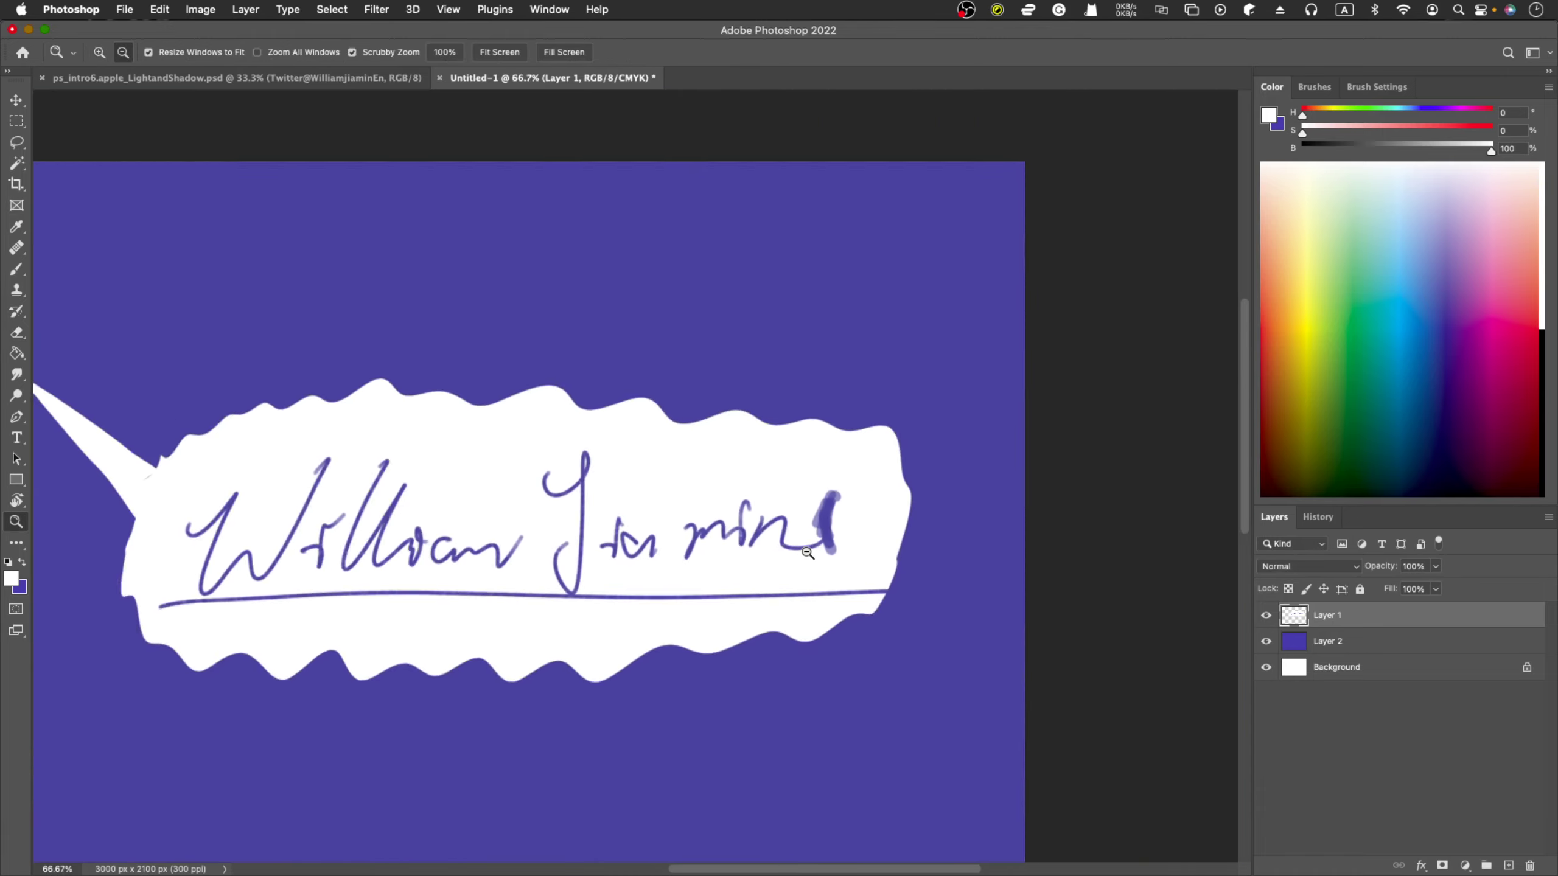
left_click(808, 557, "alt")
left_click(1372, 649)
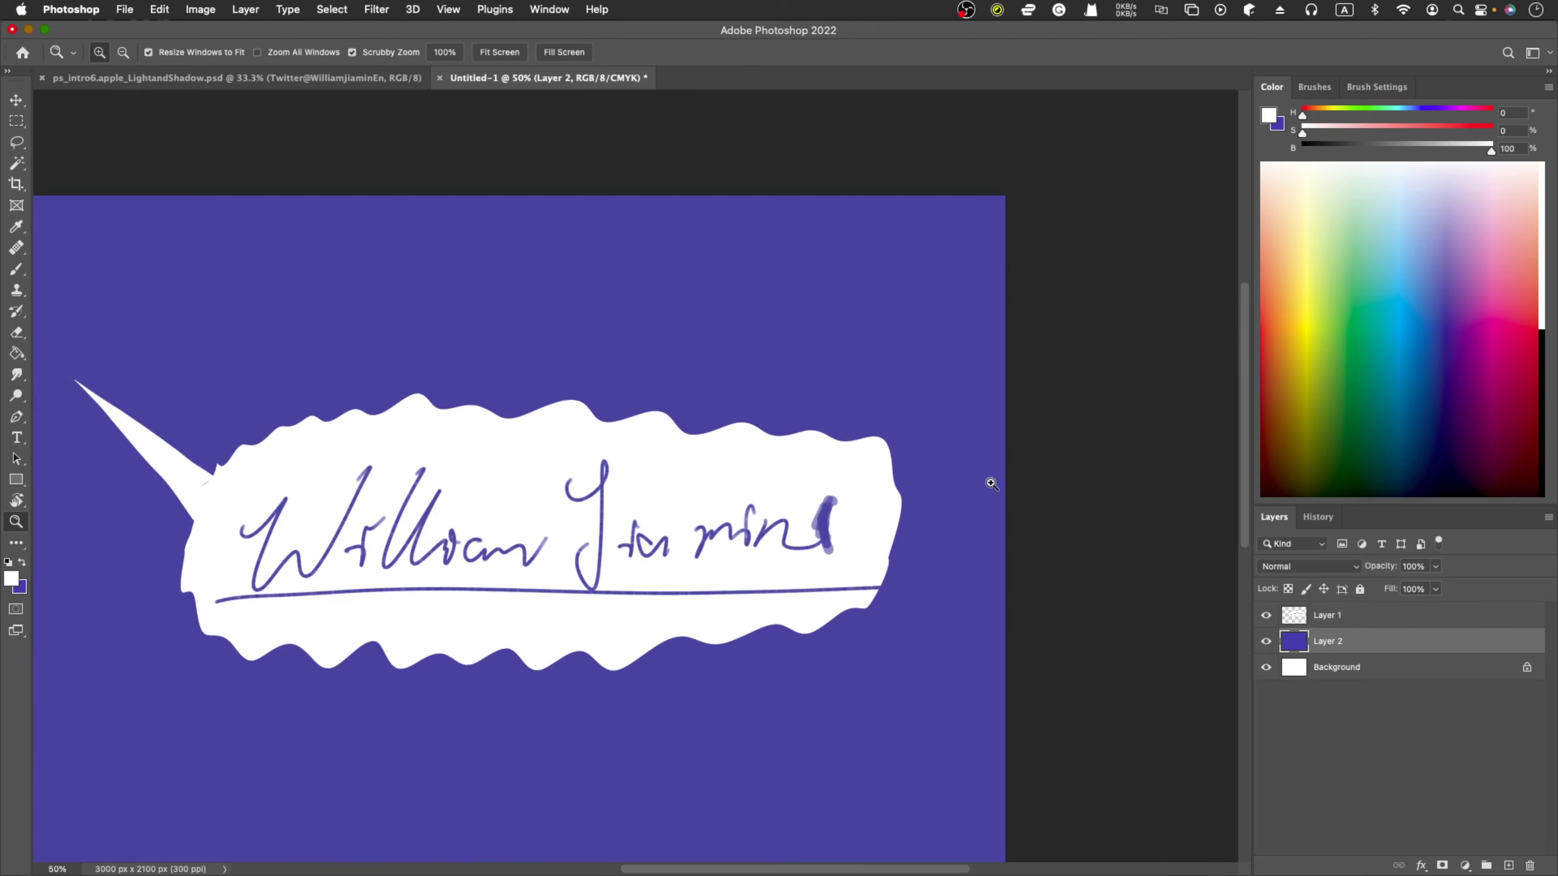
key("e")
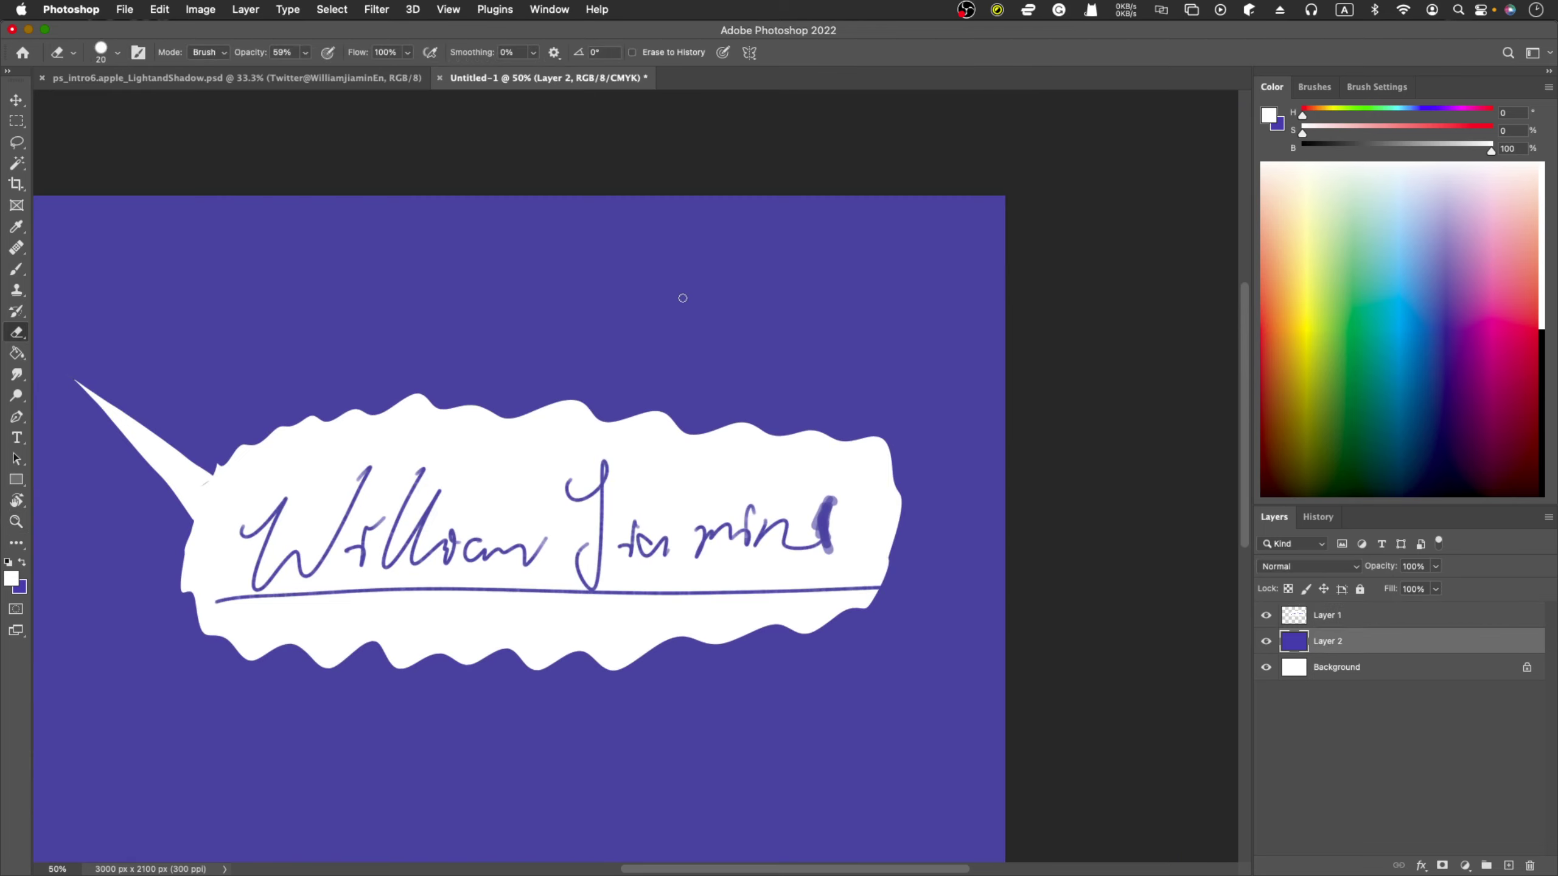
left_click_drag(715, 300, 779, 260)
left_click_drag(743, 330, 810, 277)
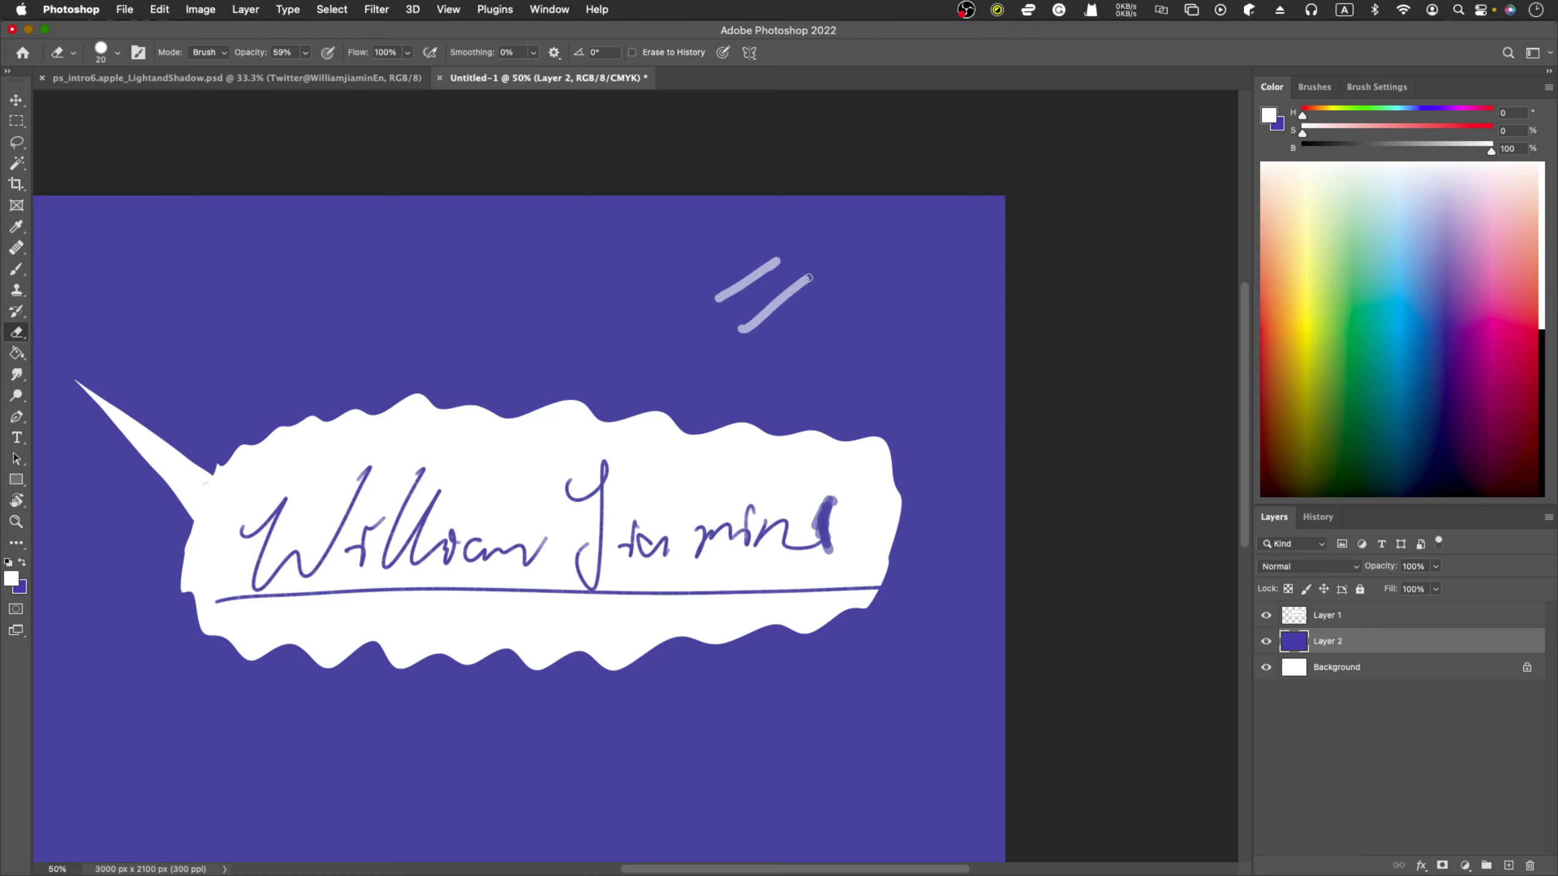
mouse_move(772, 353)
left_mouse_down()
mouse_move(826, 286)
mouse_move(770, 356)
mouse_move(810, 297)
mouse_move(886, 248)
left_mouse_up()
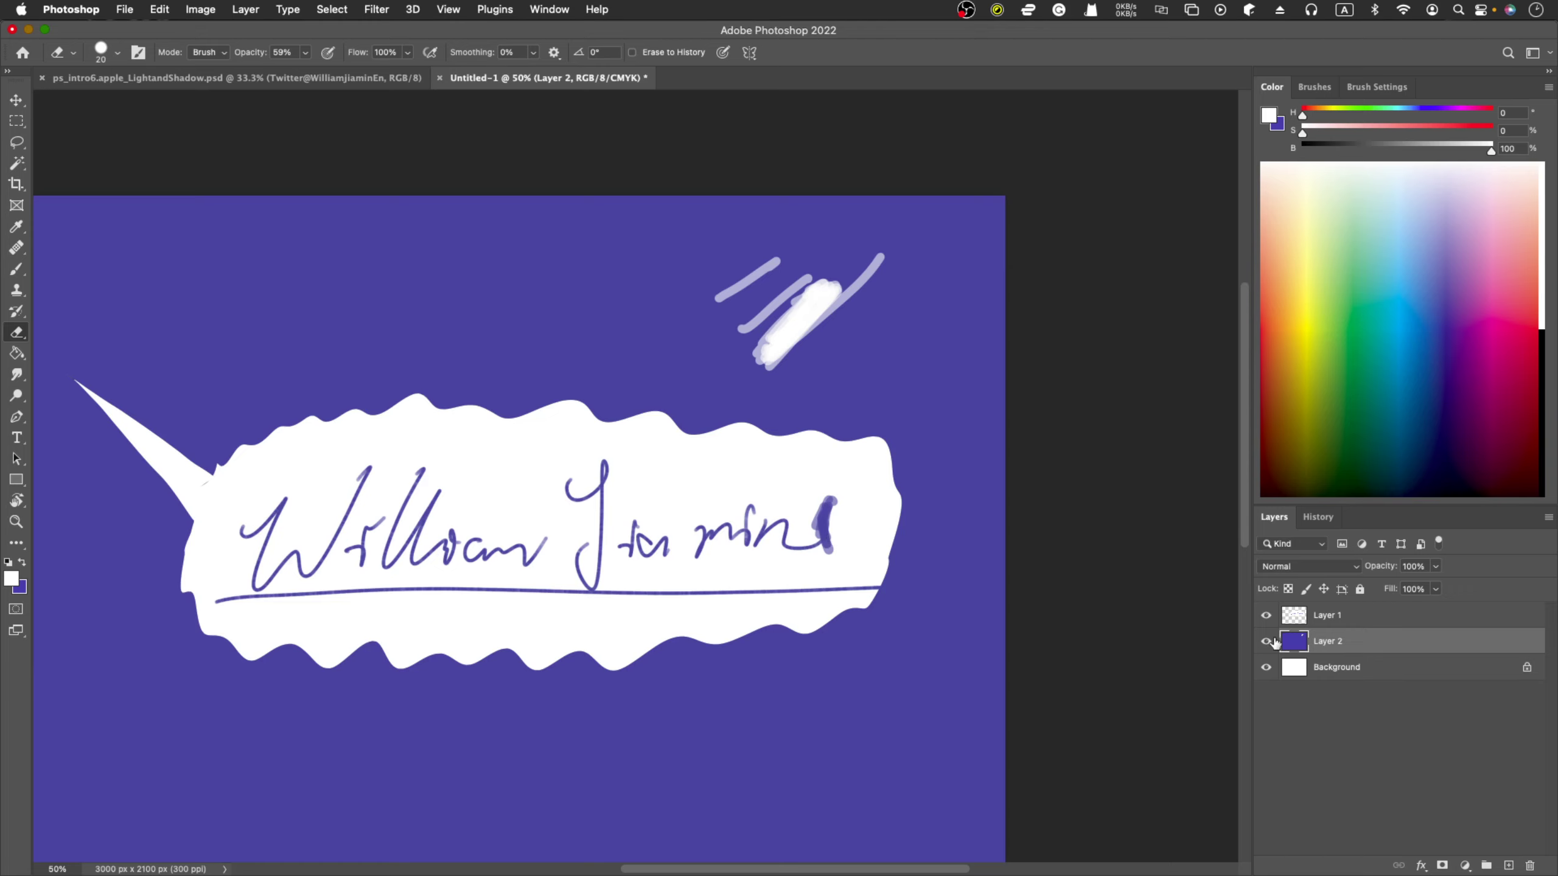
Step: Hide Layer 2 and erase the tip of the last handwritten letter's tail on Layer 1
left_click(1266, 641)
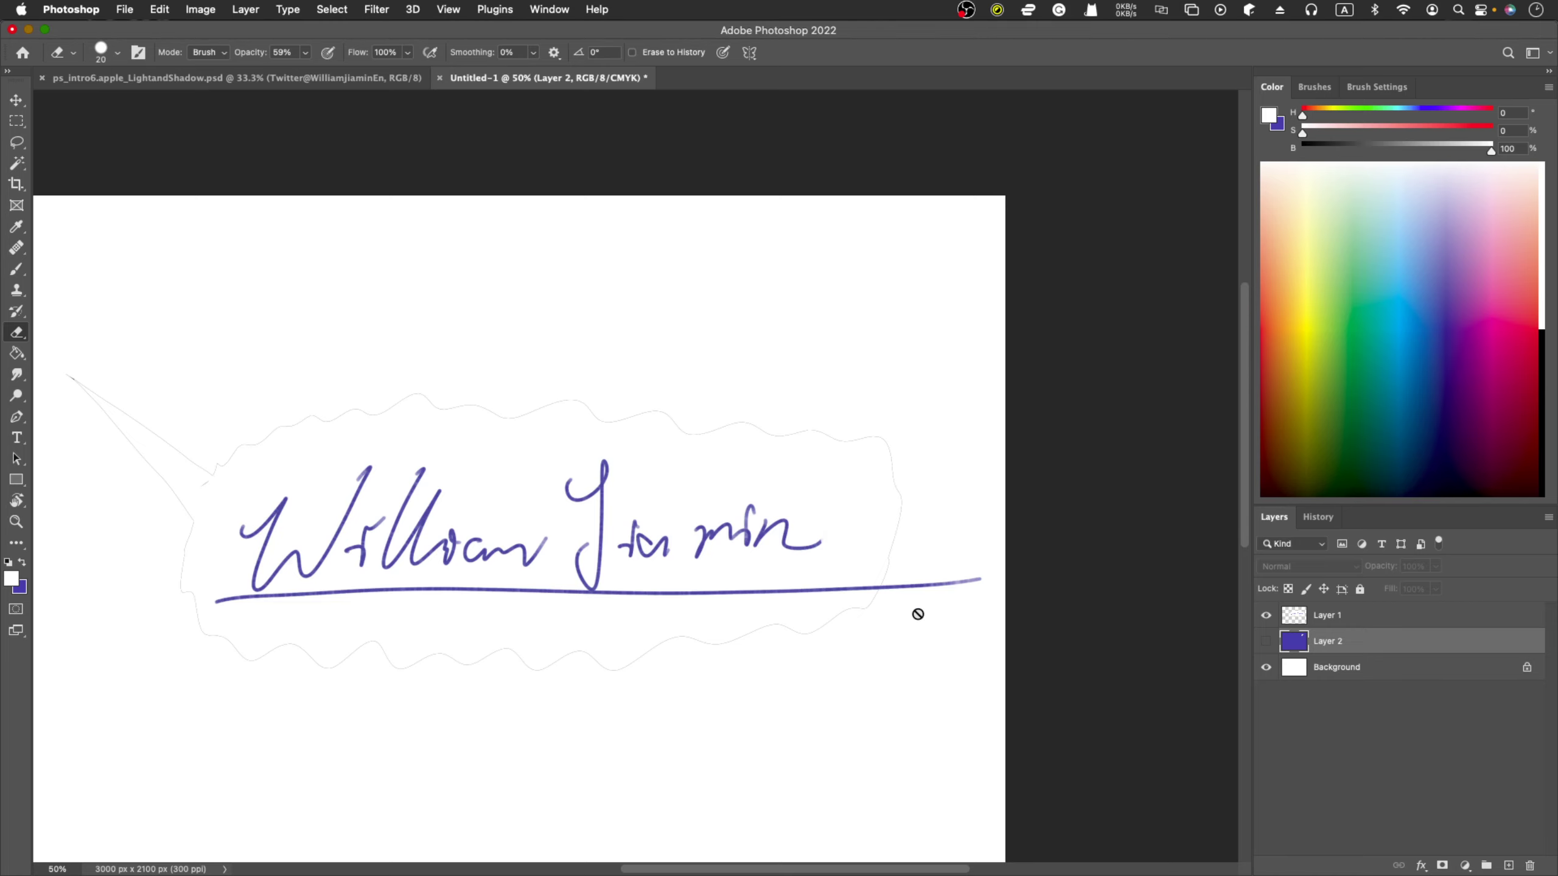
key("b")
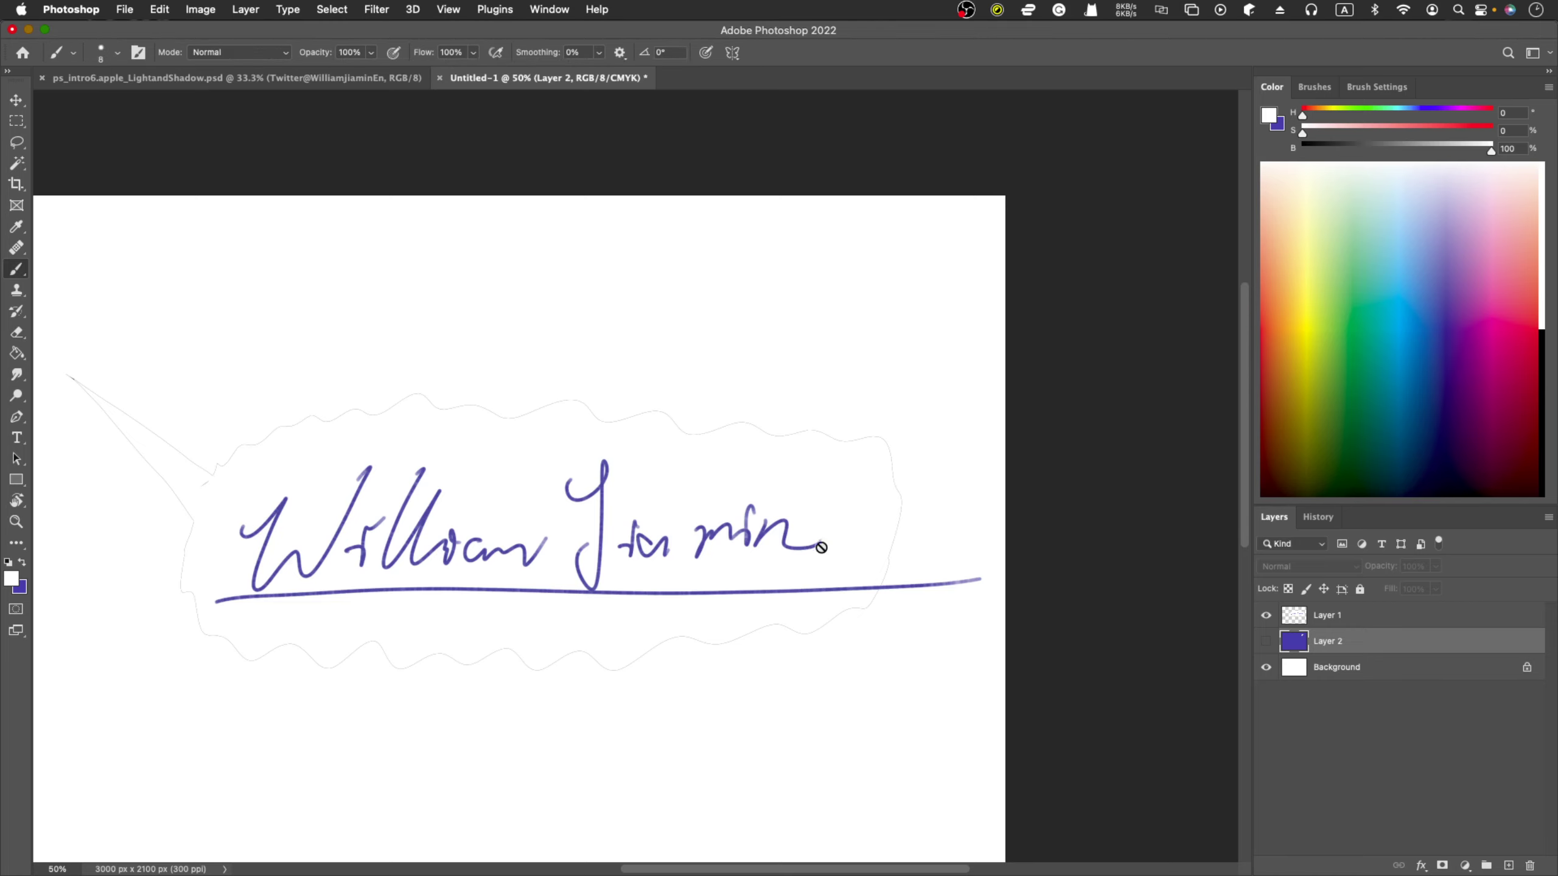
key("alt+bracketright")
key("z")
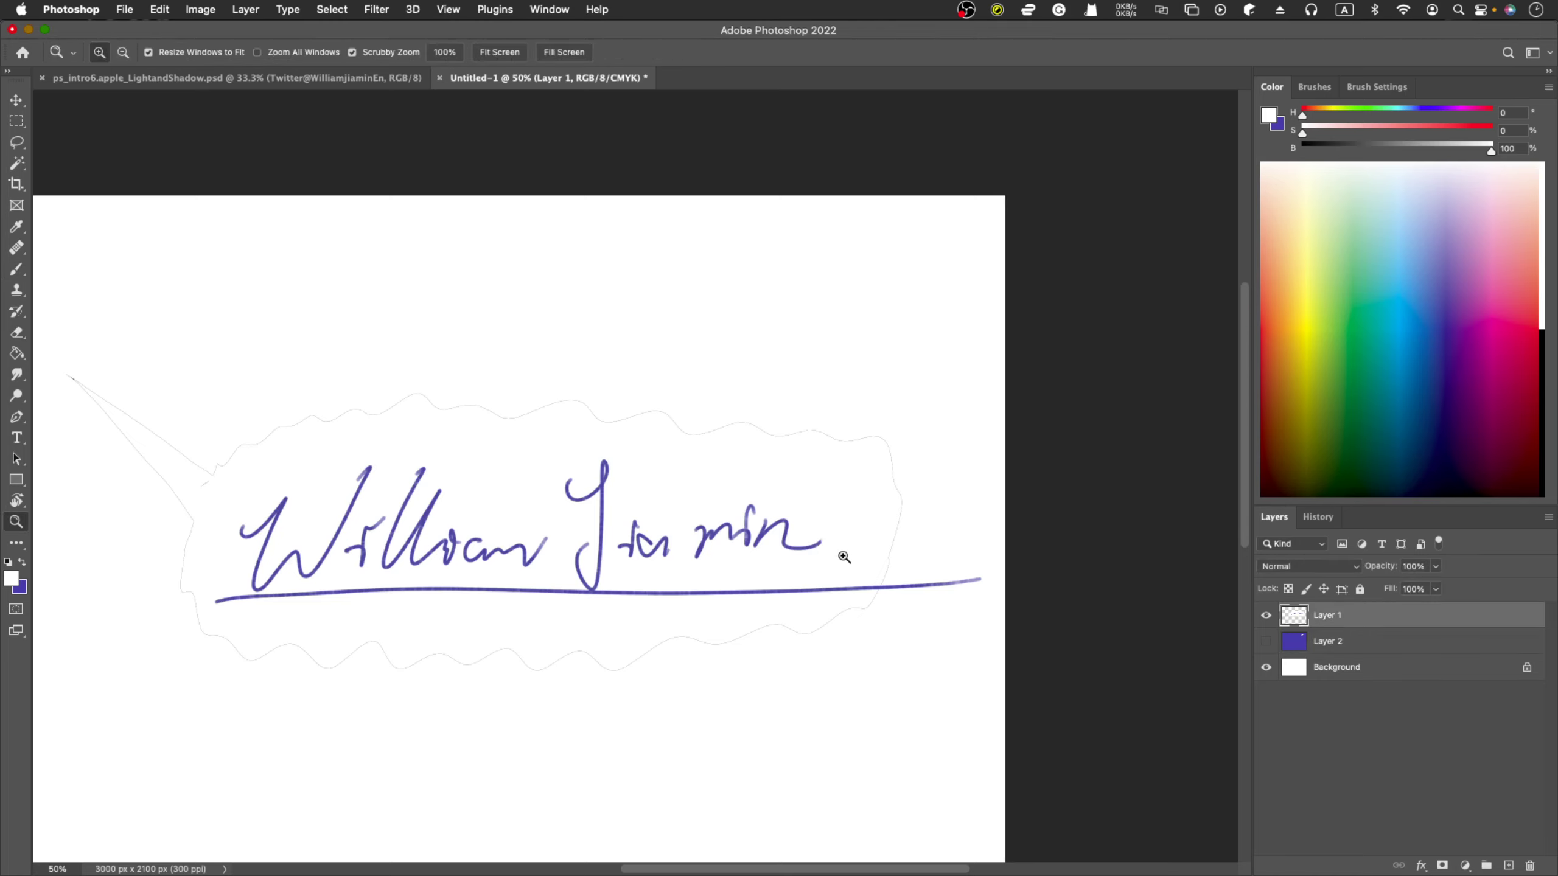
left_click_drag(826, 538, 825, 539)
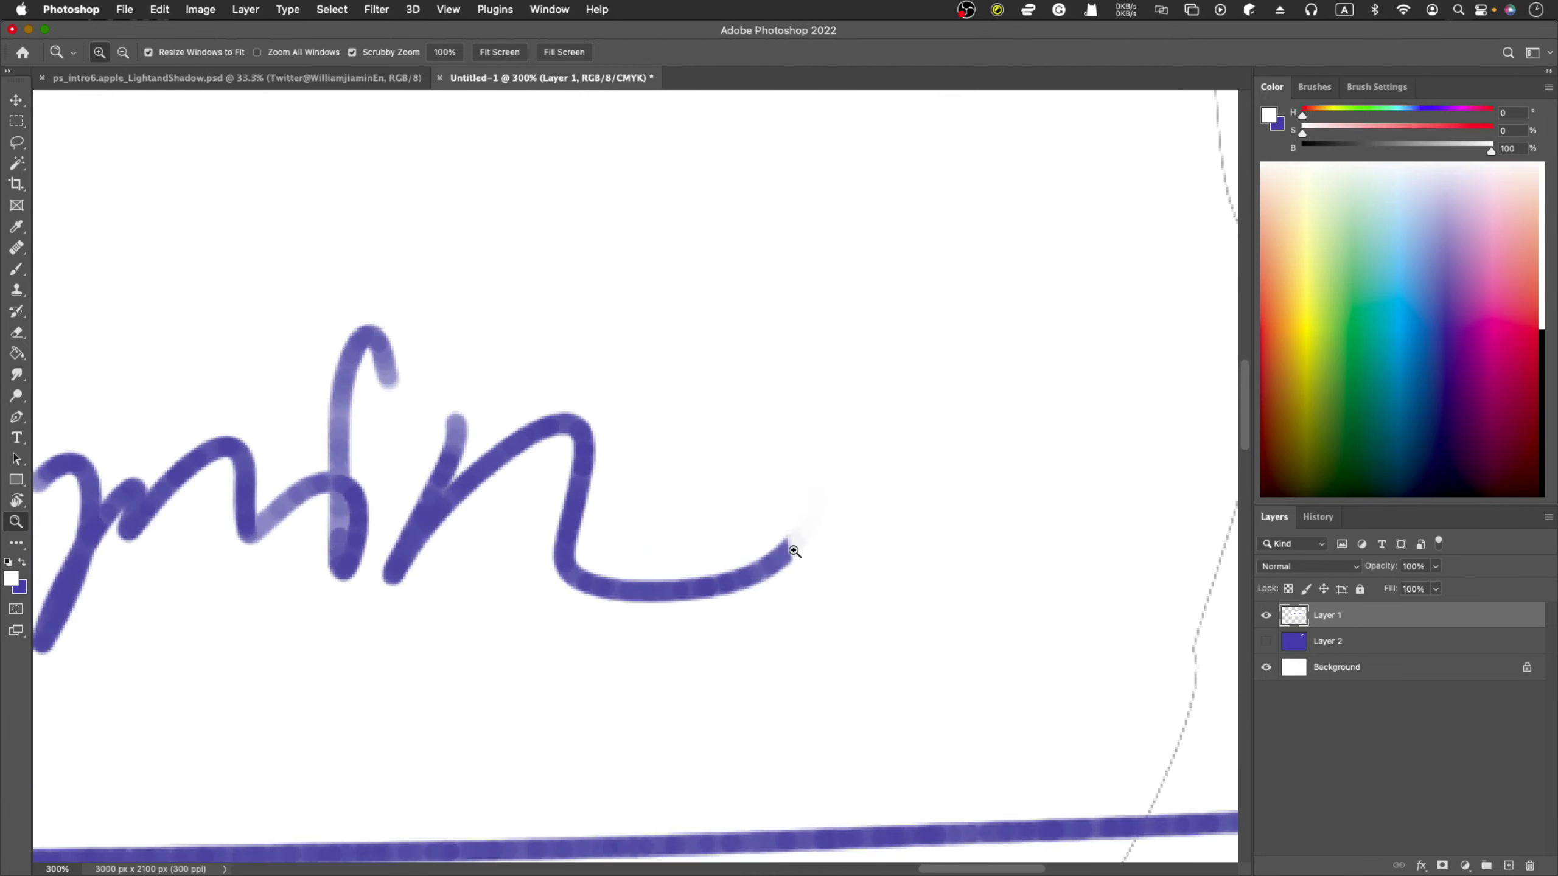
key("e")
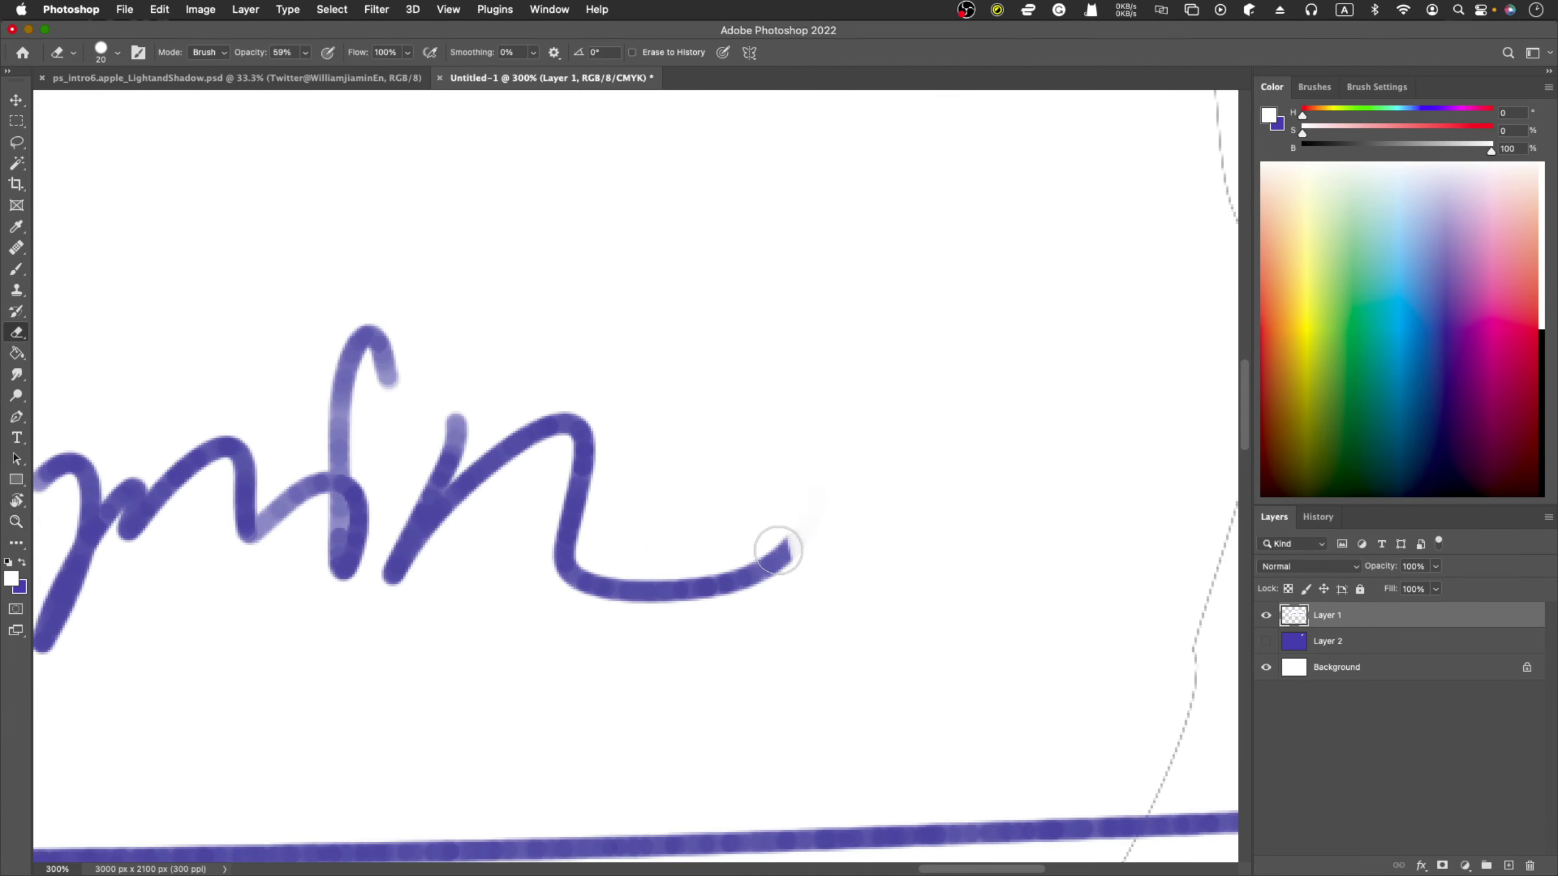
left_click(779, 548)
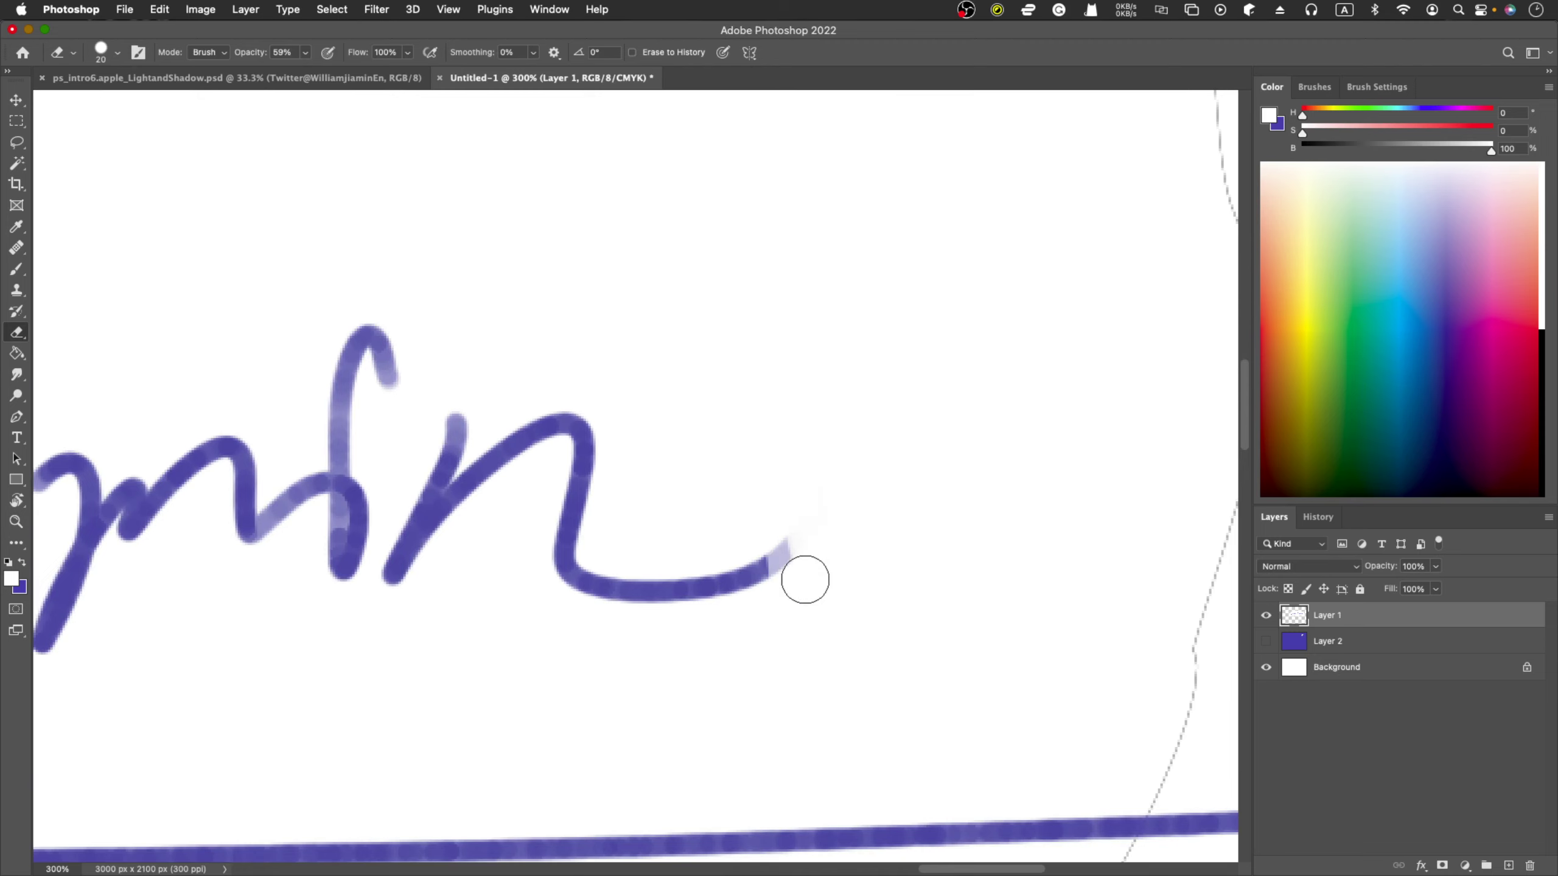
Step: Swap the foreground back to blue-violet and brush a small squiggle above the last letter's tail on Layer 1
key("b")
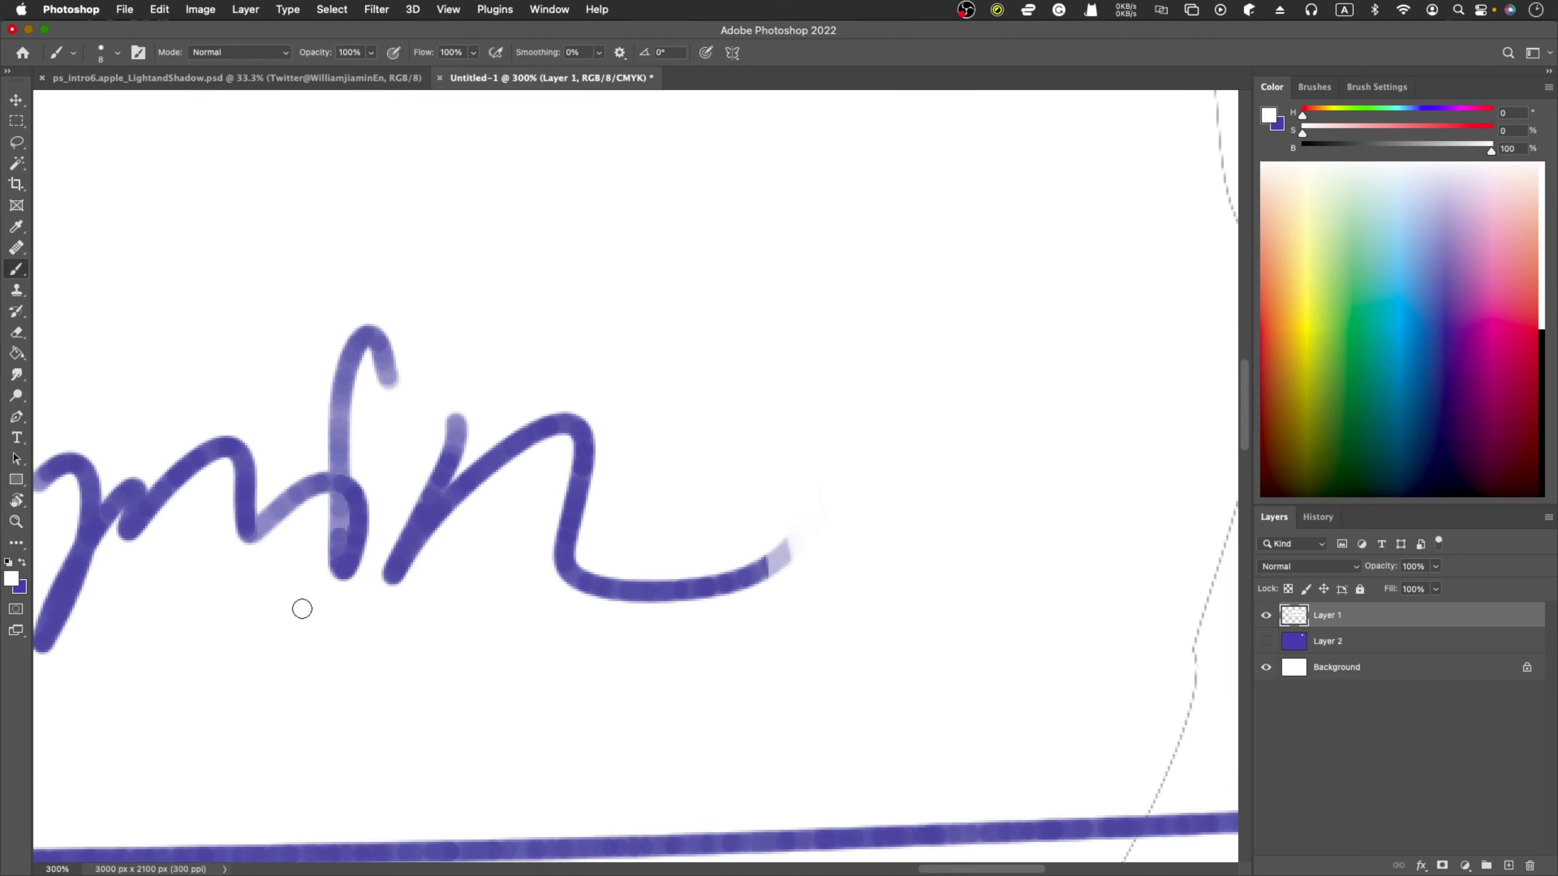
key("x")
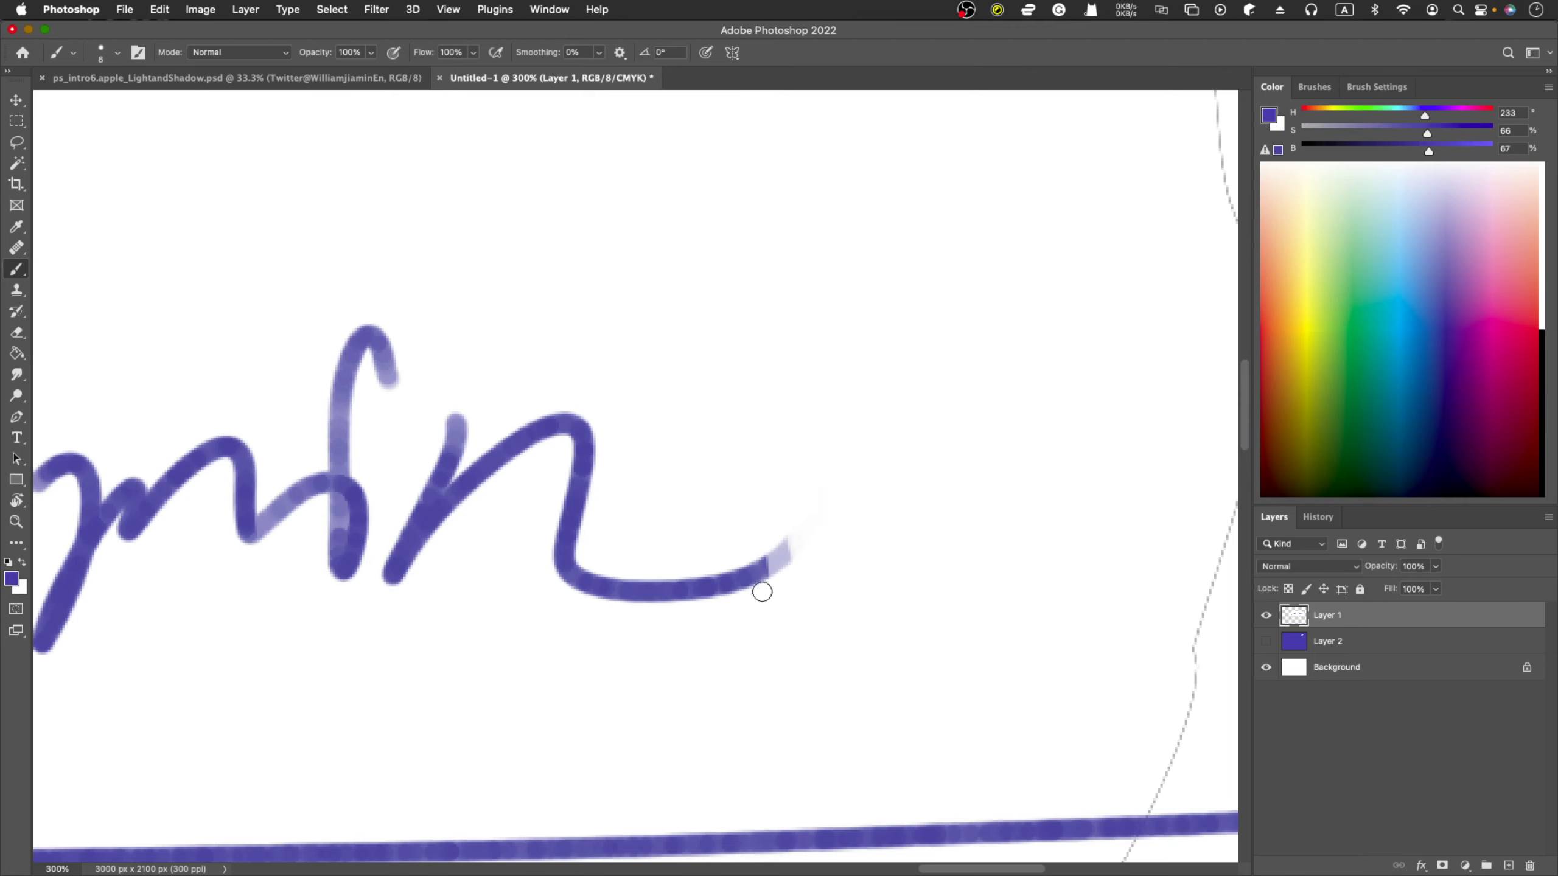
mouse_move(782, 332)
left_mouse_down()
mouse_move(873, 399)
mouse_move(944, 369)
left_mouse_up()
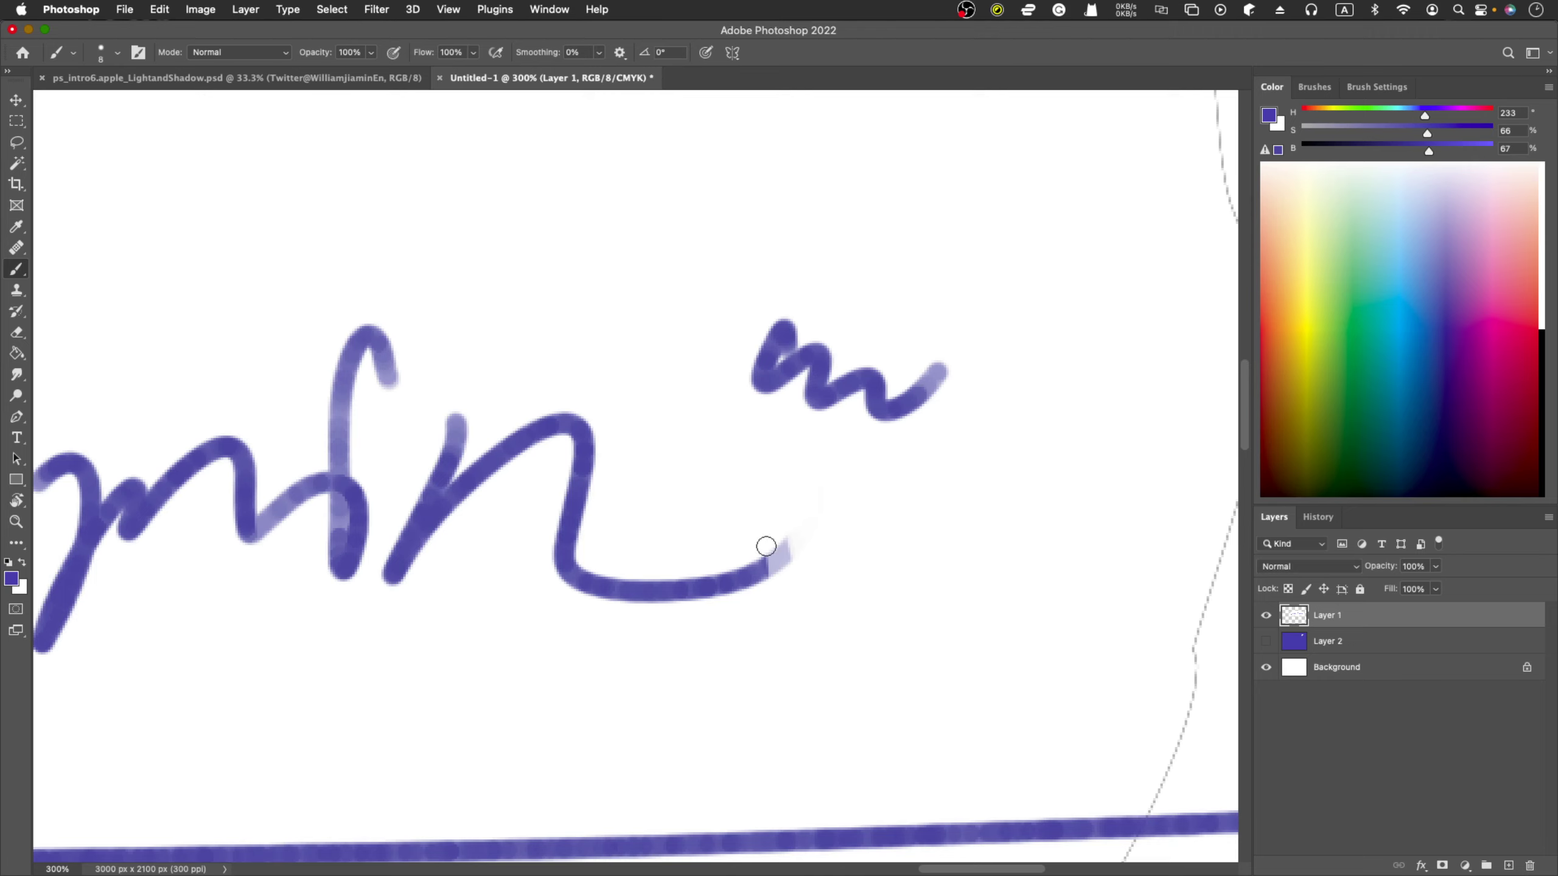
Step: Swap the foreground to white and brush over the last handwritten letter and the squiggle to cover them
key("x")
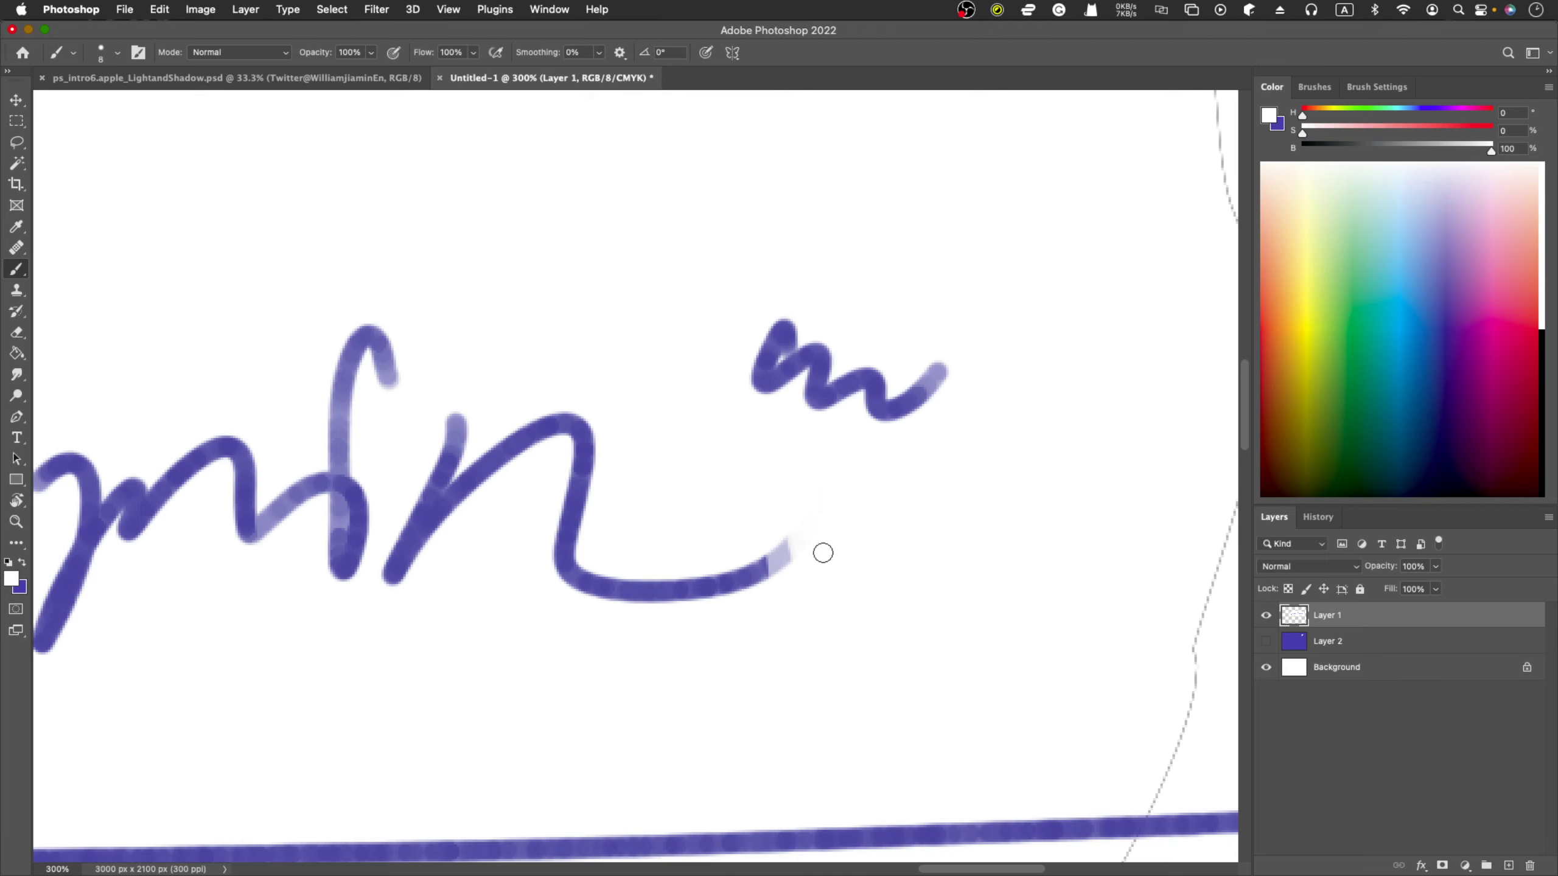
mouse_move(823, 553)
left_mouse_down()
mouse_move(786, 553)
mouse_move(775, 592)
mouse_move(772, 539)
mouse_move(752, 596)
mouse_move(748, 574)
mouse_move(720, 612)
mouse_move(697, 596)
mouse_move(689, 539)
mouse_move(650, 630)
left_mouse_up()
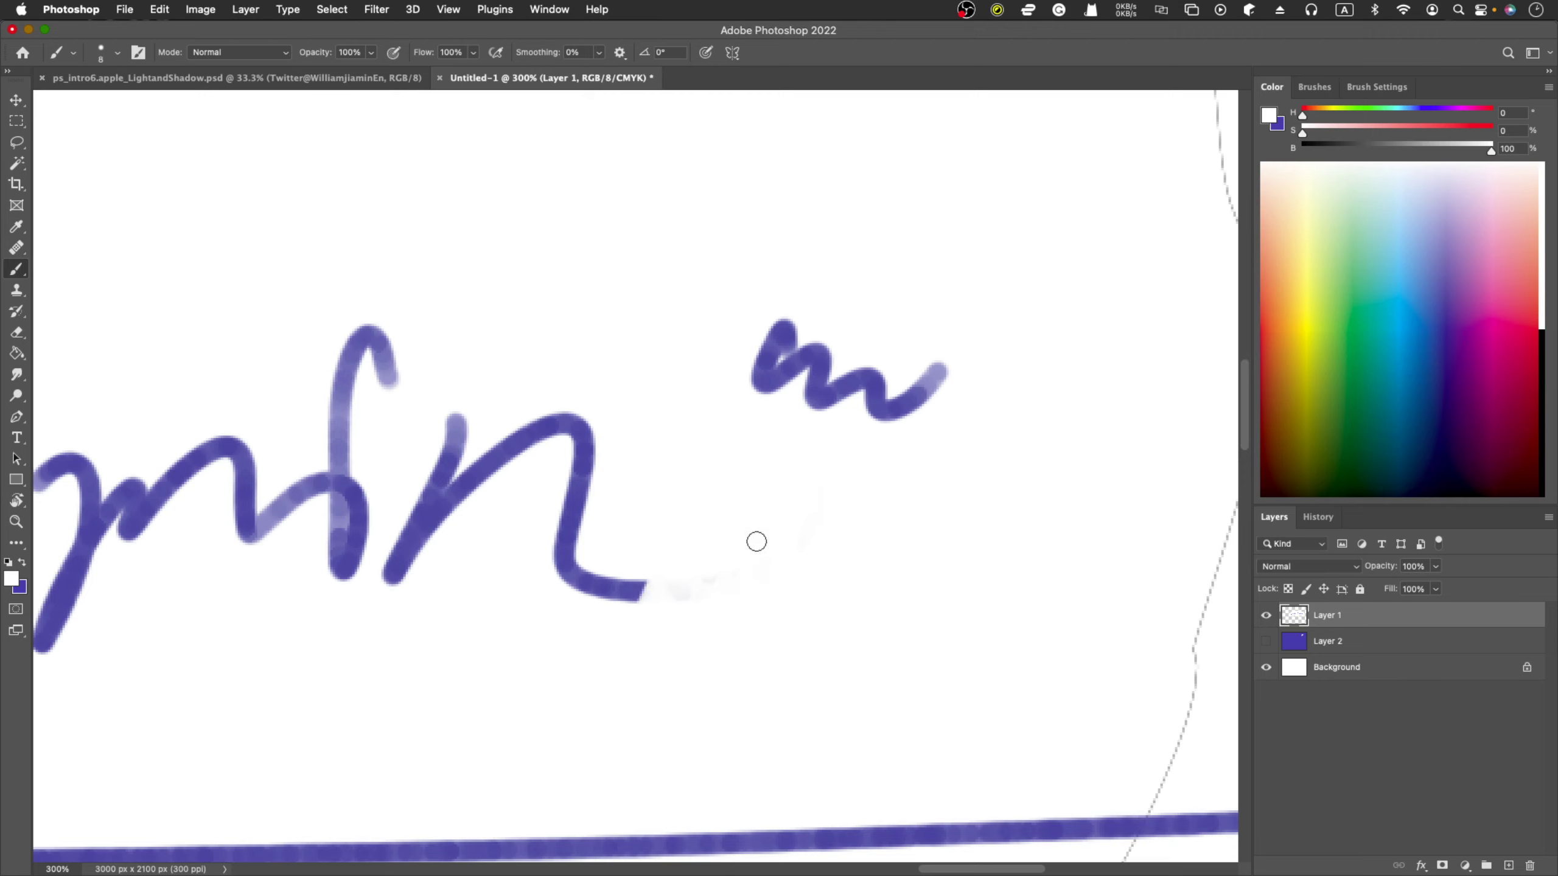
mouse_move(756, 541)
left_mouse_down()
mouse_move(550, 569)
mouse_move(643, 580)
mouse_move(564, 572)
mouse_move(579, 491)
mouse_move(566, 510)
mouse_move(602, 444)
mouse_move(600, 462)
mouse_move(541, 473)
mouse_move(510, 519)
mouse_move(549, 458)
mouse_move(525, 506)
mouse_move(513, 433)
mouse_move(576, 349)
mouse_move(400, 610)
mouse_move(499, 380)
mouse_move(515, 372)
mouse_move(369, 663)
mouse_move(525, 329)
mouse_move(571, 436)
mouse_move(779, 347)
mouse_move(828, 286)
mouse_move(879, 292)
mouse_move(895, 379)
mouse_move(923, 387)
mouse_move(871, 419)
mouse_move(857, 395)
mouse_move(783, 403)
mouse_move(758, 379)
mouse_move(782, 344)
left_mouse_up()
Step: Set the foreground to a dark greyish brown (H 0, S 12, B 34), and reset the colours to default black and white
key("e")
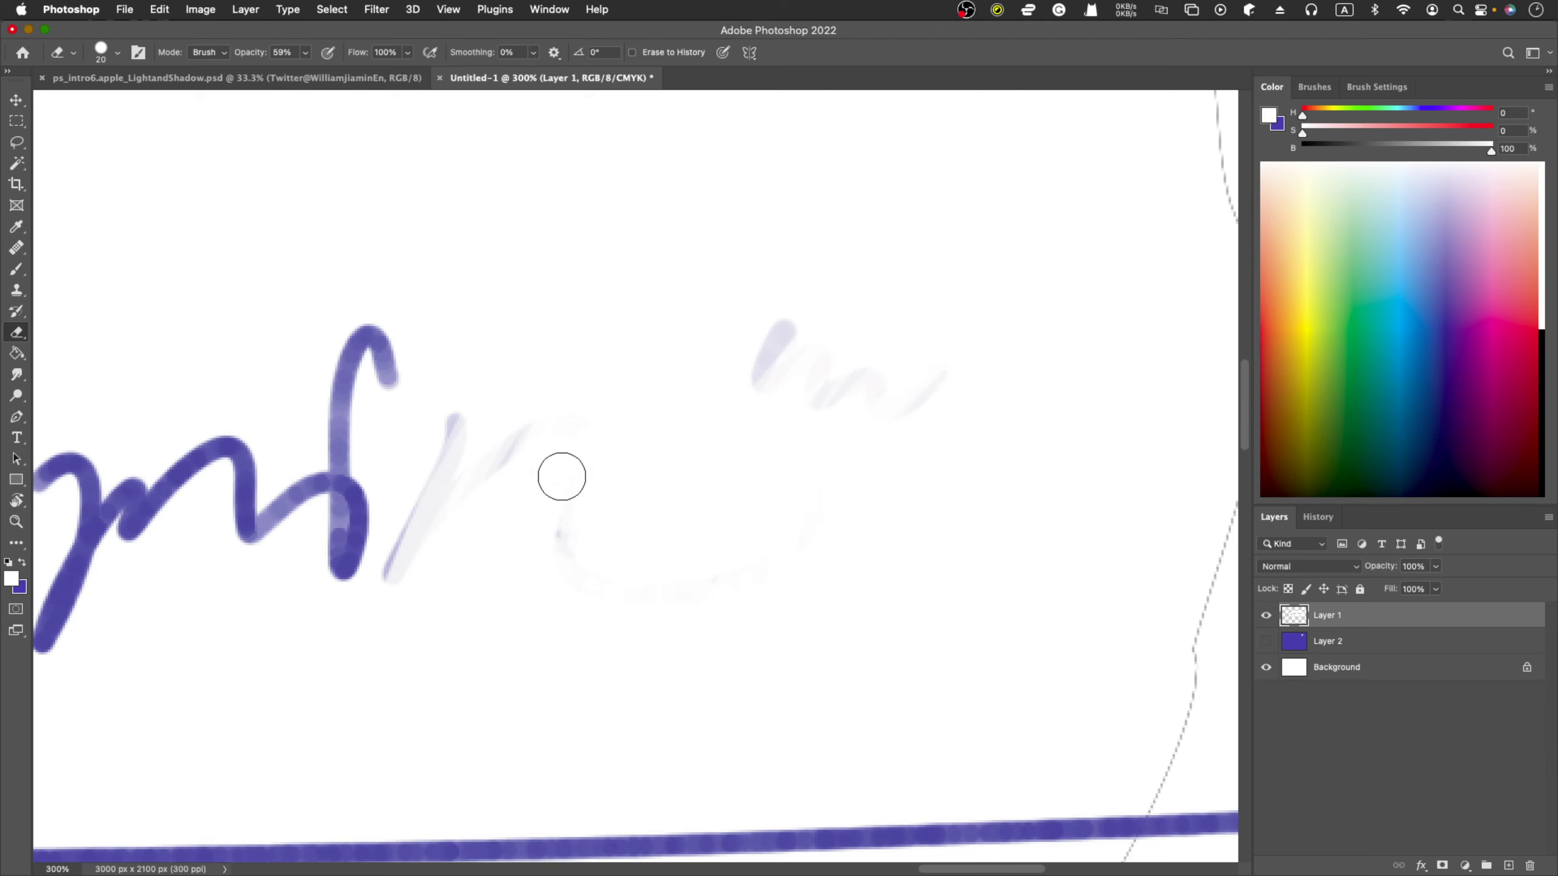
left_click(11, 579)
left_click(776, 438)
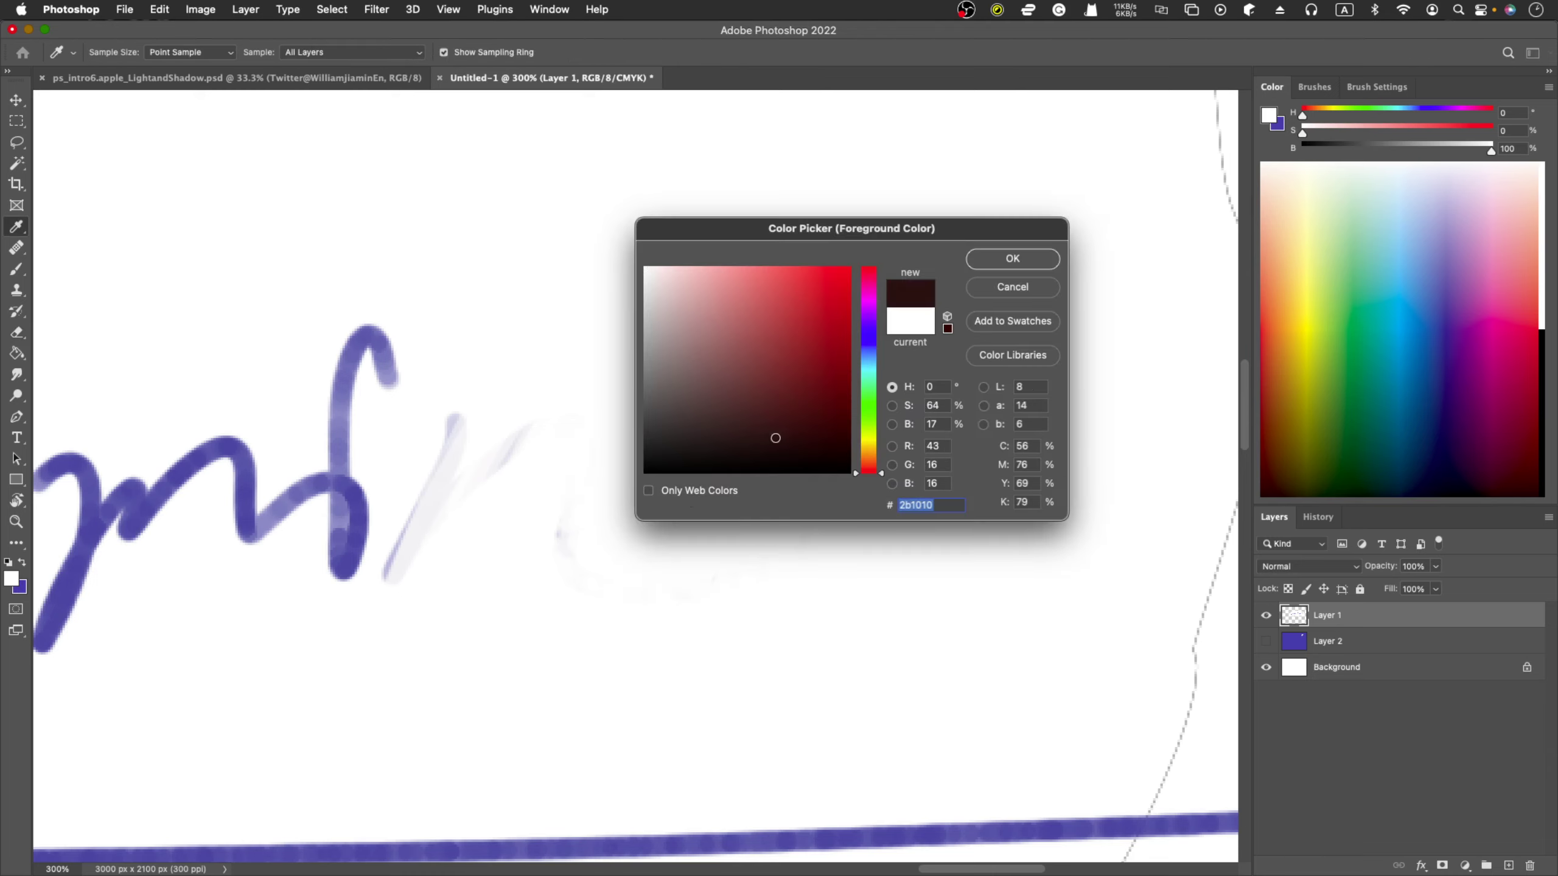
left_click(669, 403)
left_click(1013, 259)
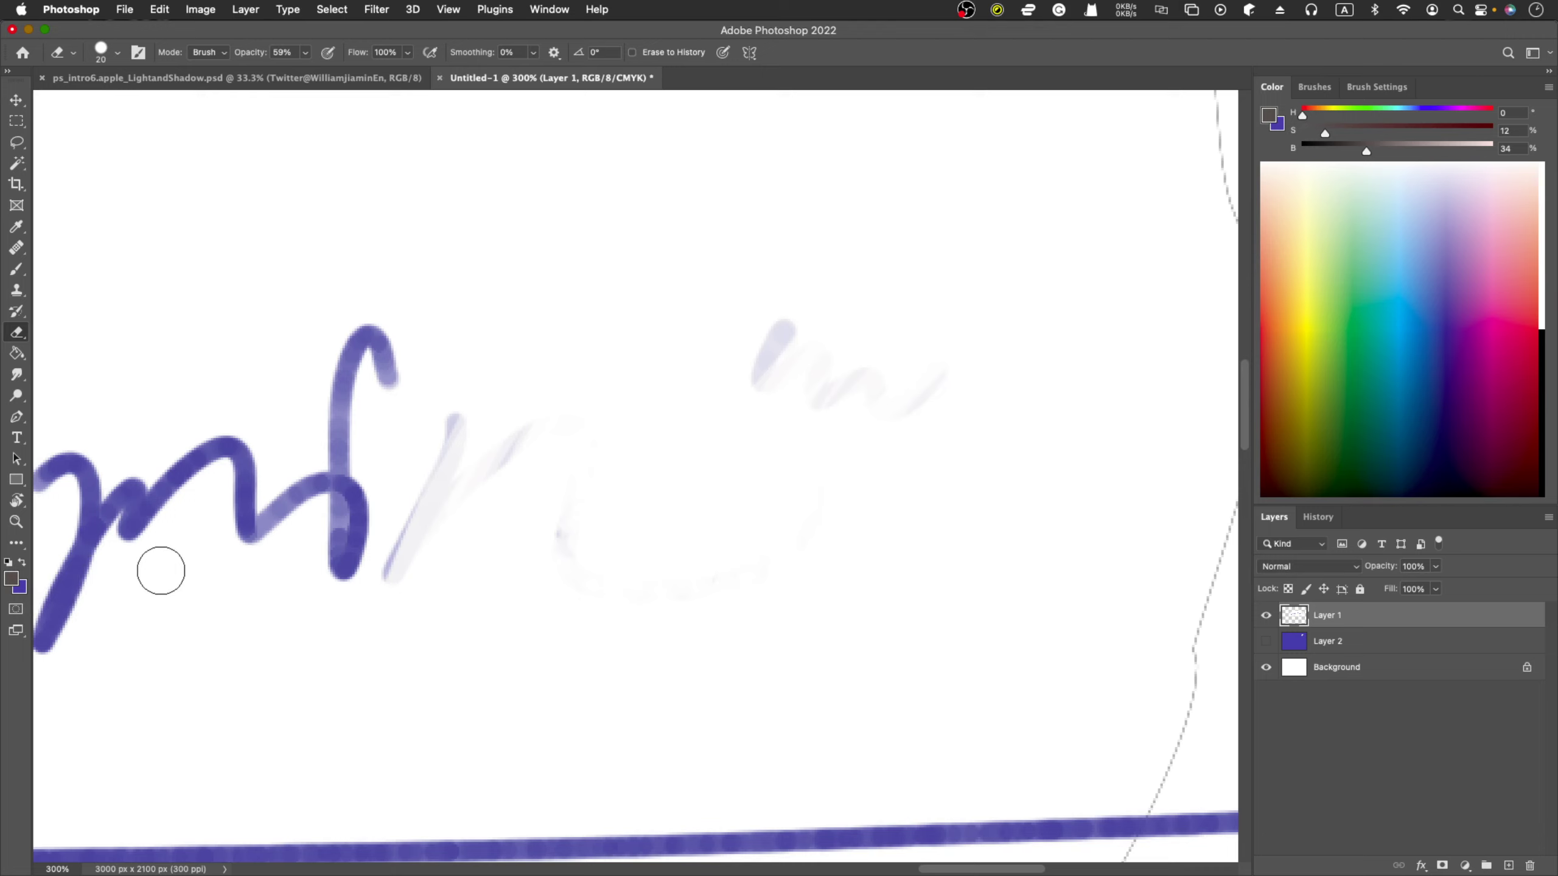
key("d")
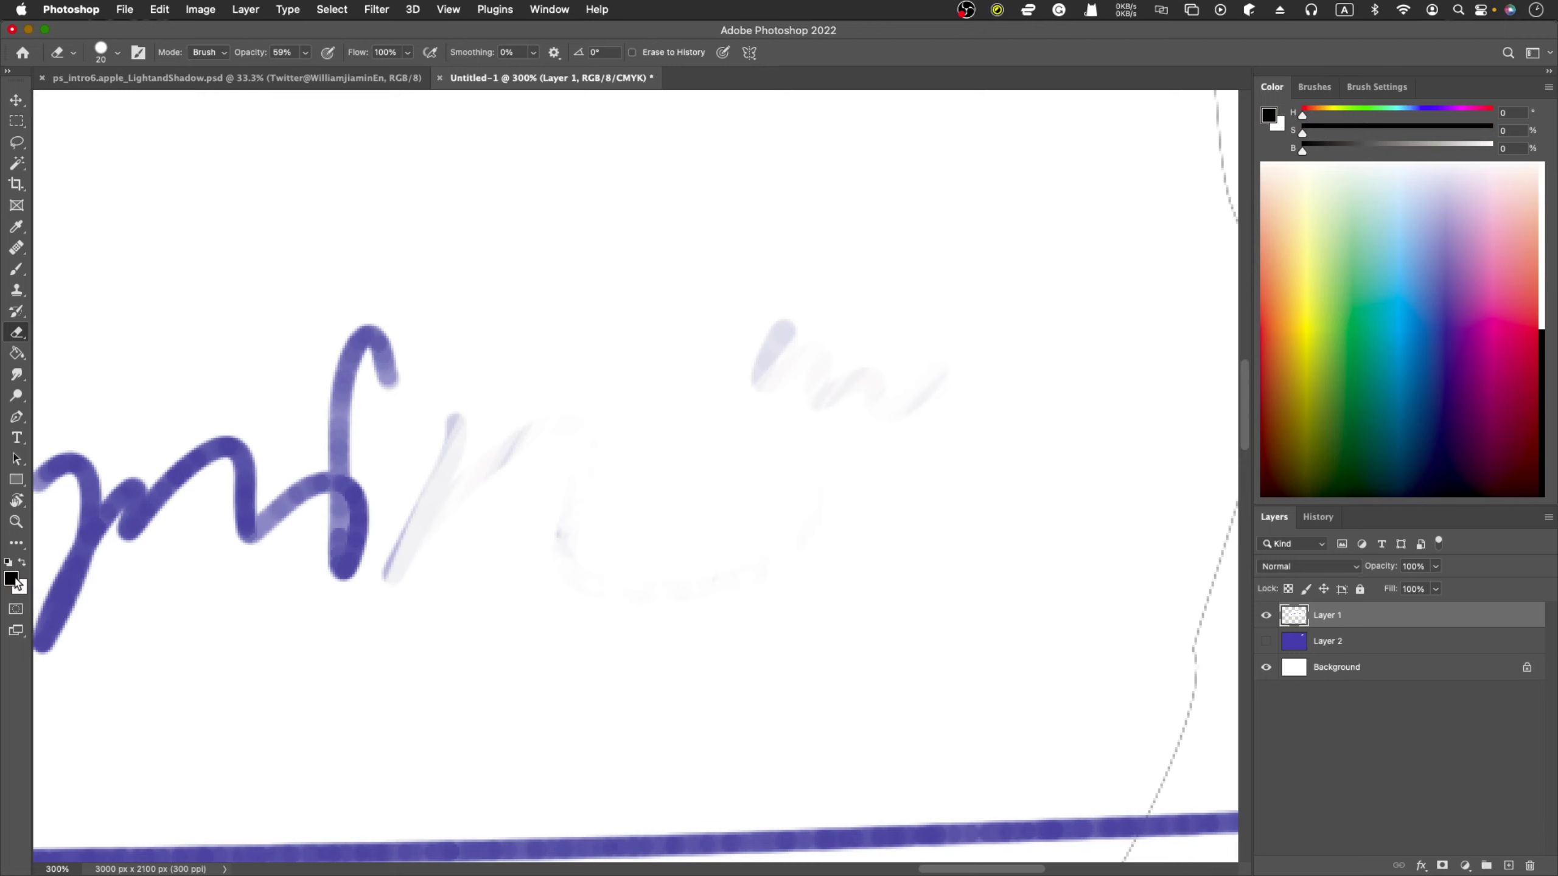